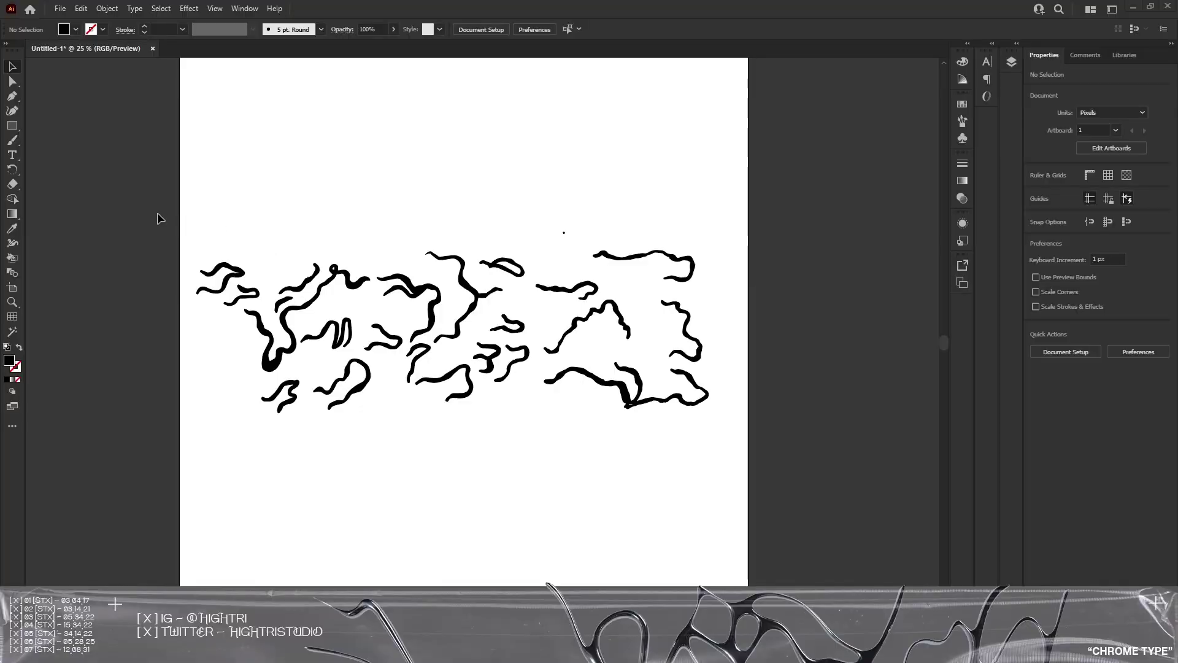
- Undo the earlier edits to the traced line artwork, back to the small placed image
drag(157, 212, 738, 444)
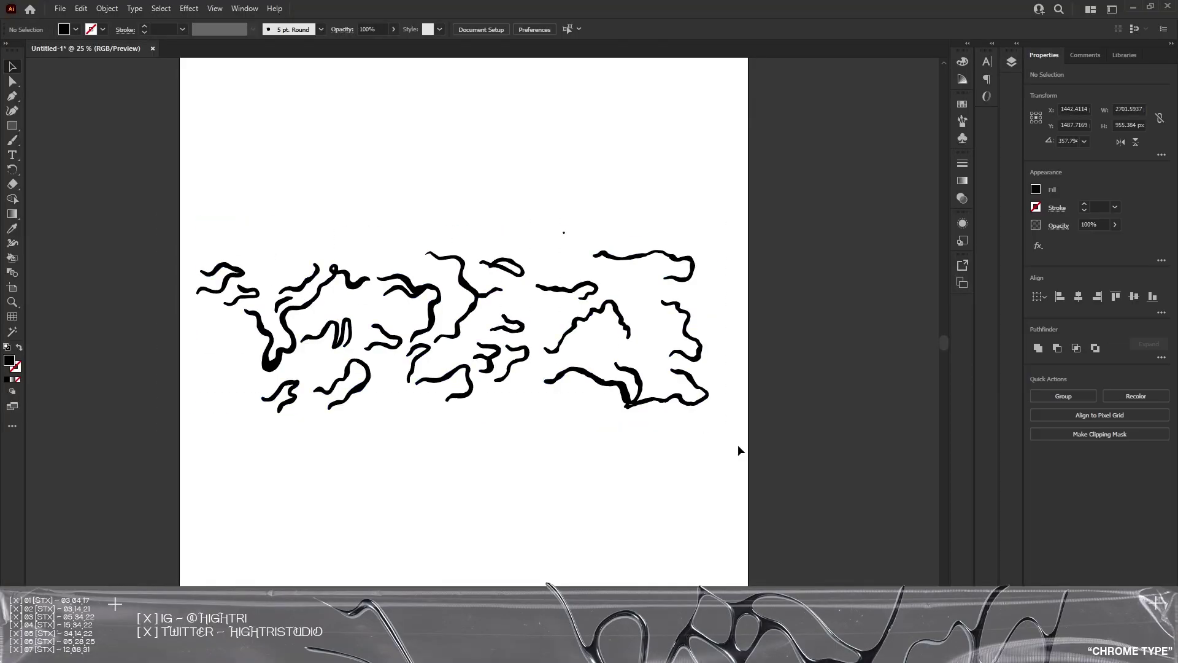
click(619, 210)
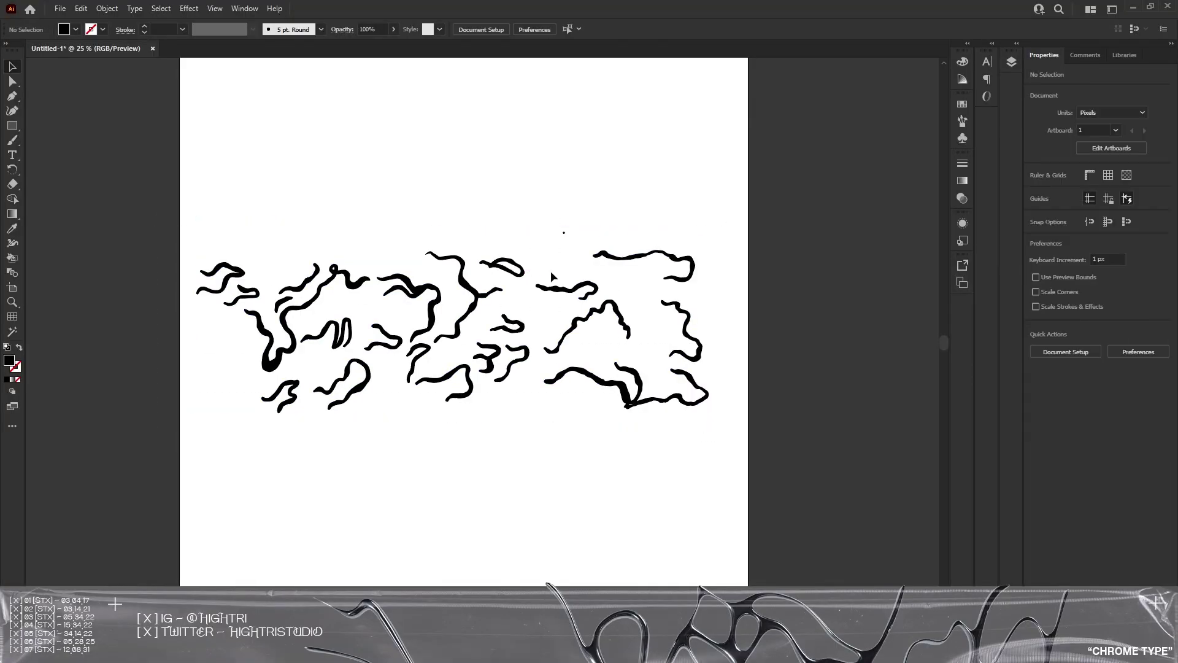
mouse_move(137, 211)
mouse_down()
mouse_move(628, 444)
mouse_move(611, 435)
mouse_up()
key(ctrl+z)
key(ctrl+z)
key(ctrl+z)
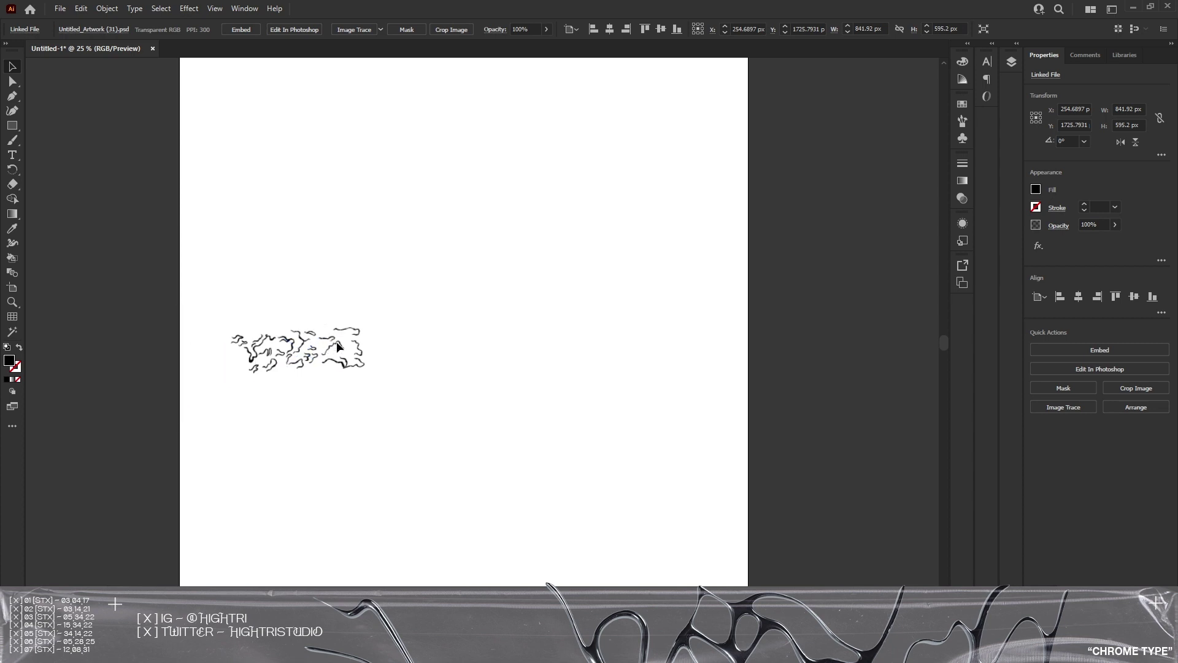
- Move the placed image to the middle of the artboard and scale it proportionally to about 2390 × 1689 px
drag(336, 341, 515, 315)
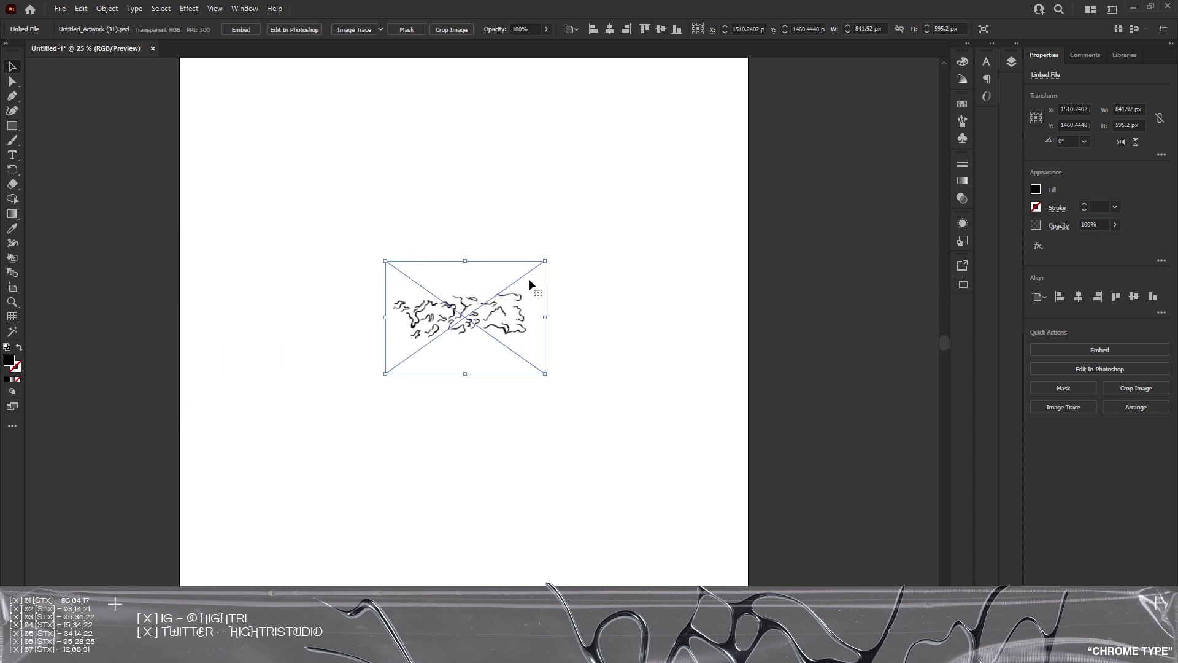
alt+shift+drag(545, 261, 692, 158)
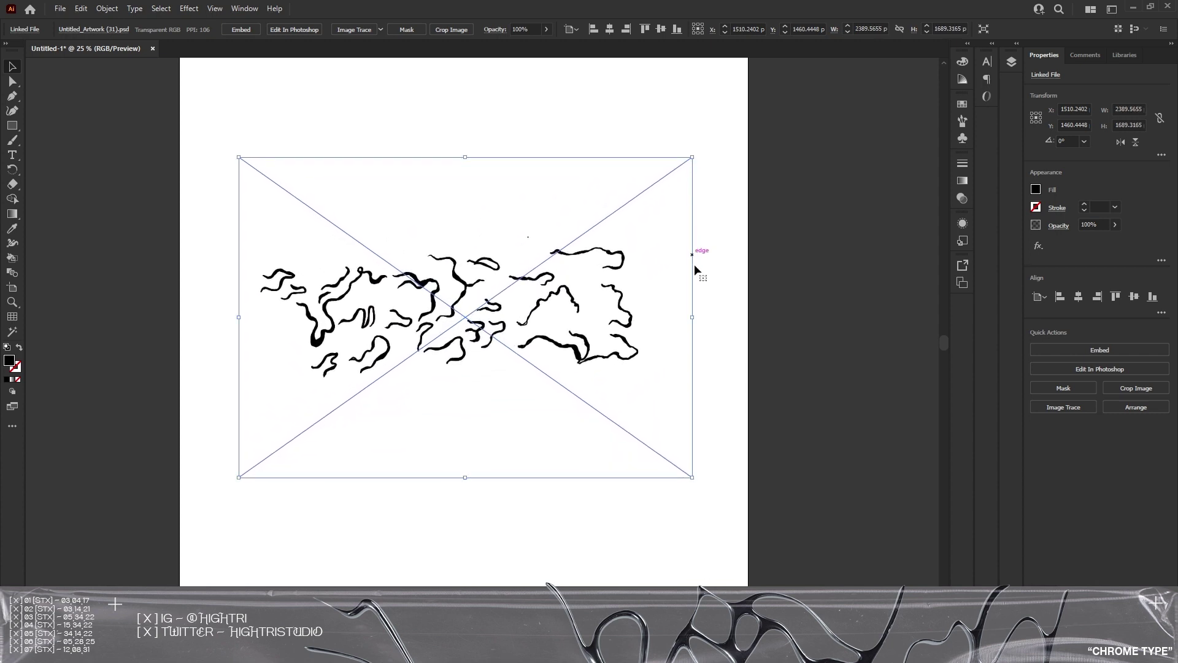
- Image Trace the enlarged line drawing with the Silhouettes preset, accepting the large-image tracing, and inspect the traced edges
click(1051, 405)
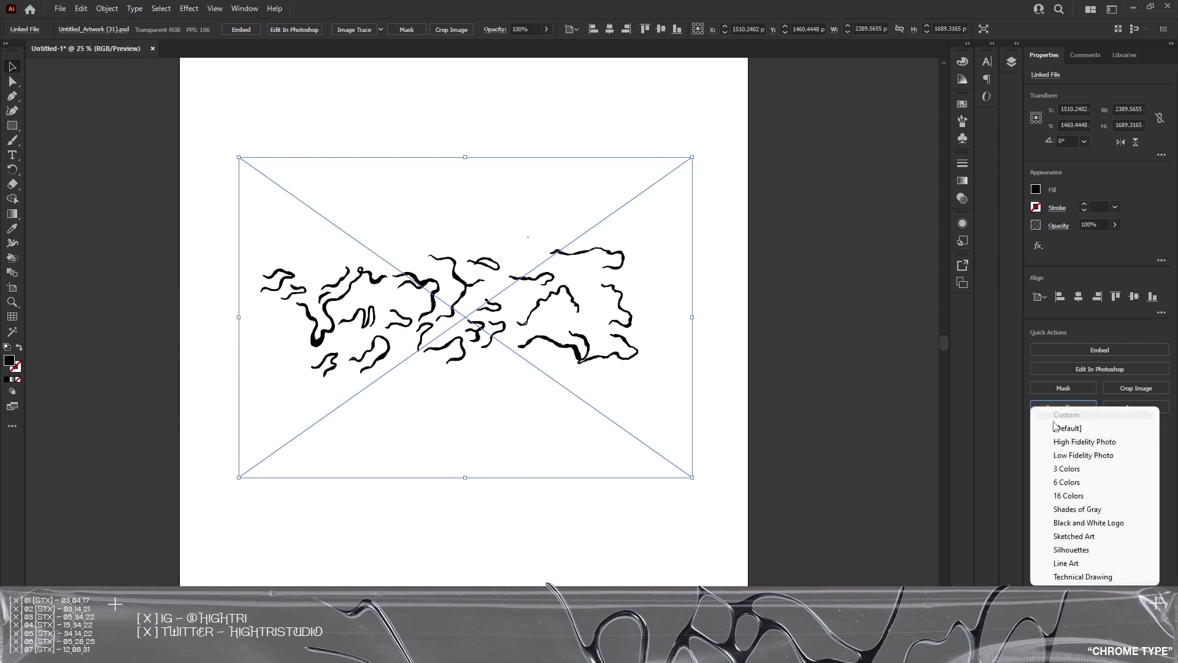
click(1066, 538)
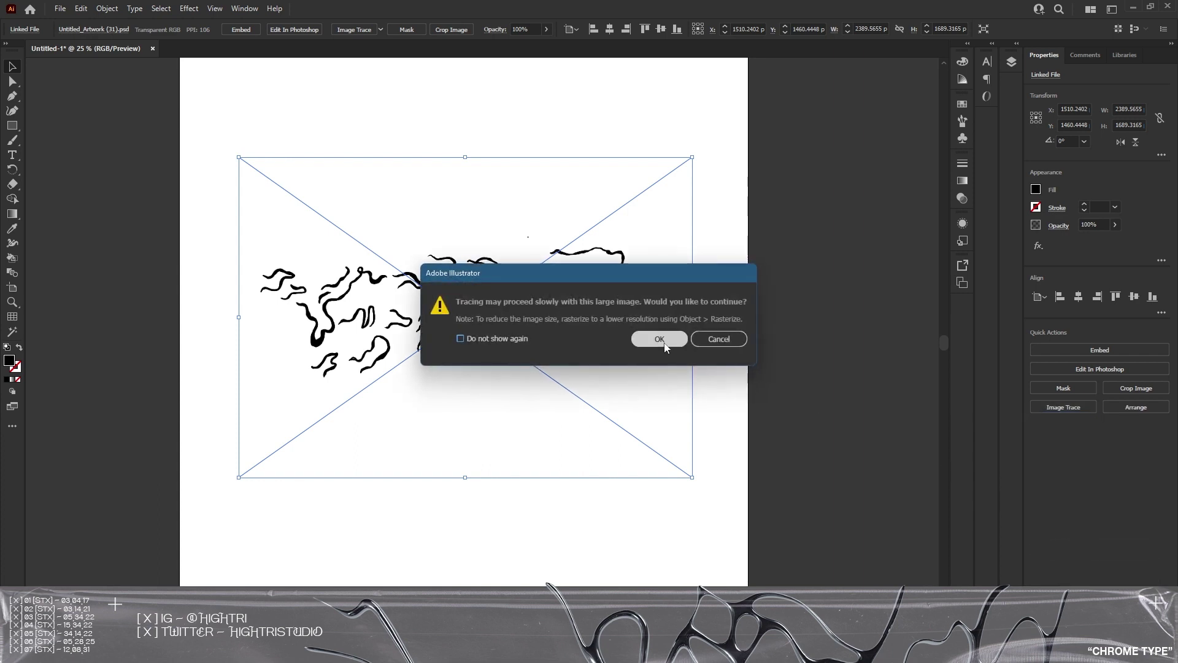
click(686, 338)
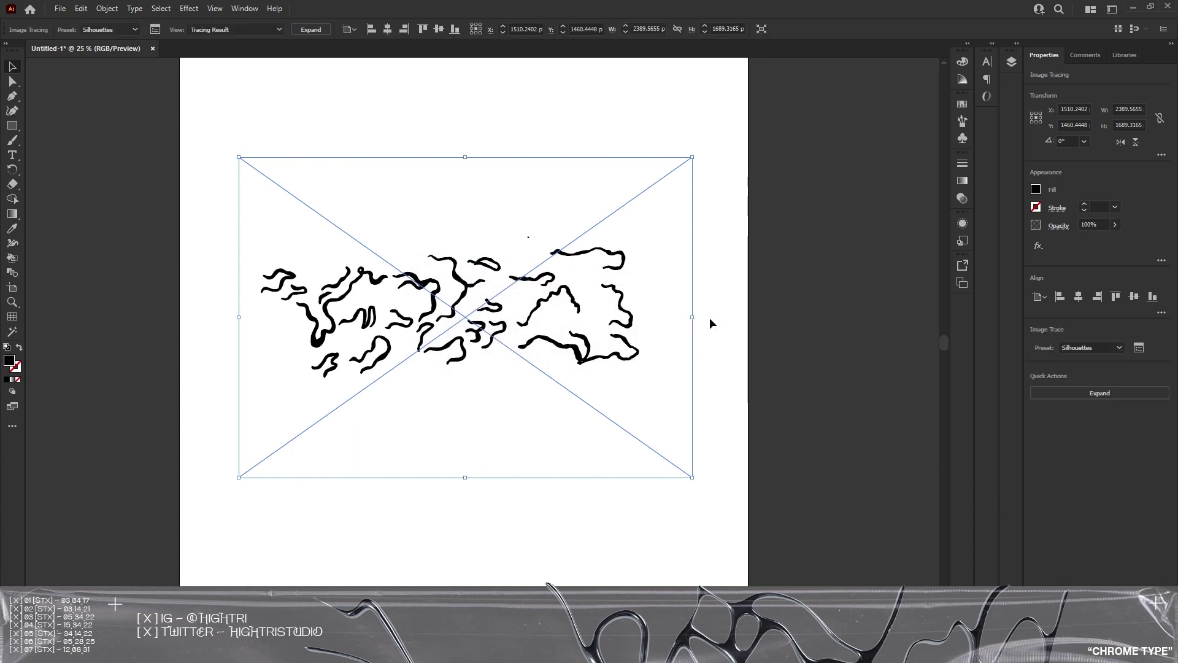
click(709, 318)
alt+scroll(552, 307, up, 3)
alt+scroll(617, 313, up, 1)
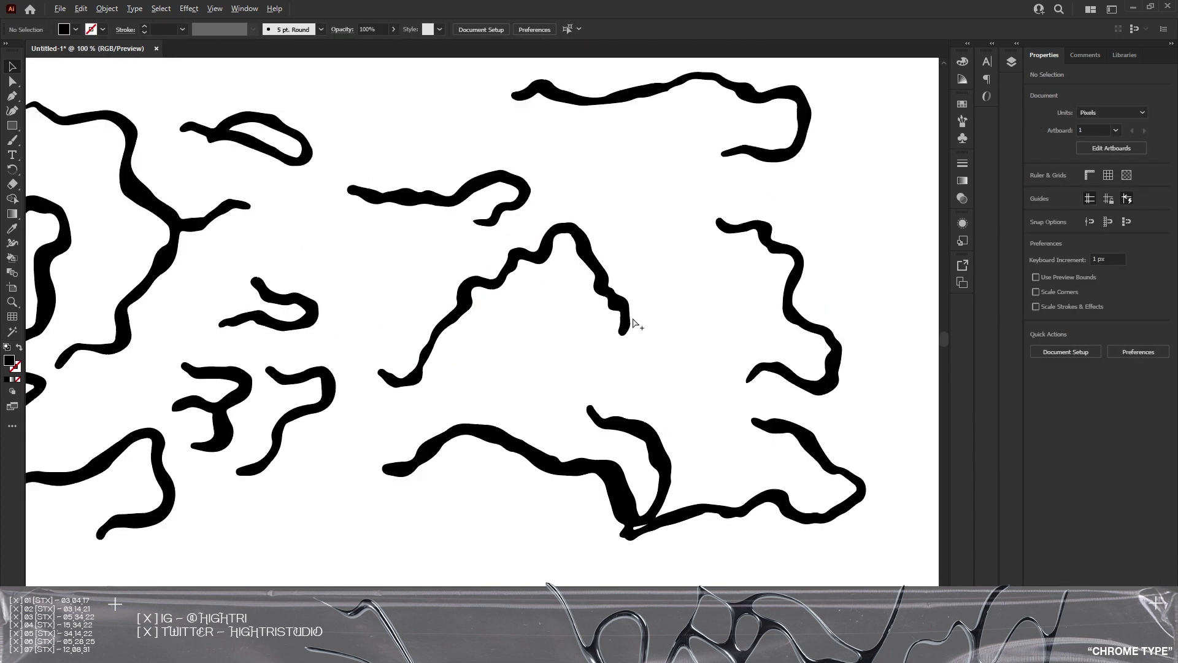
- Expand the traced line drawing into vector paths and ungroup them
click(627, 435)
alt+scroll(584, 333, down, 2)
alt+scroll(584, 339, up, 4)
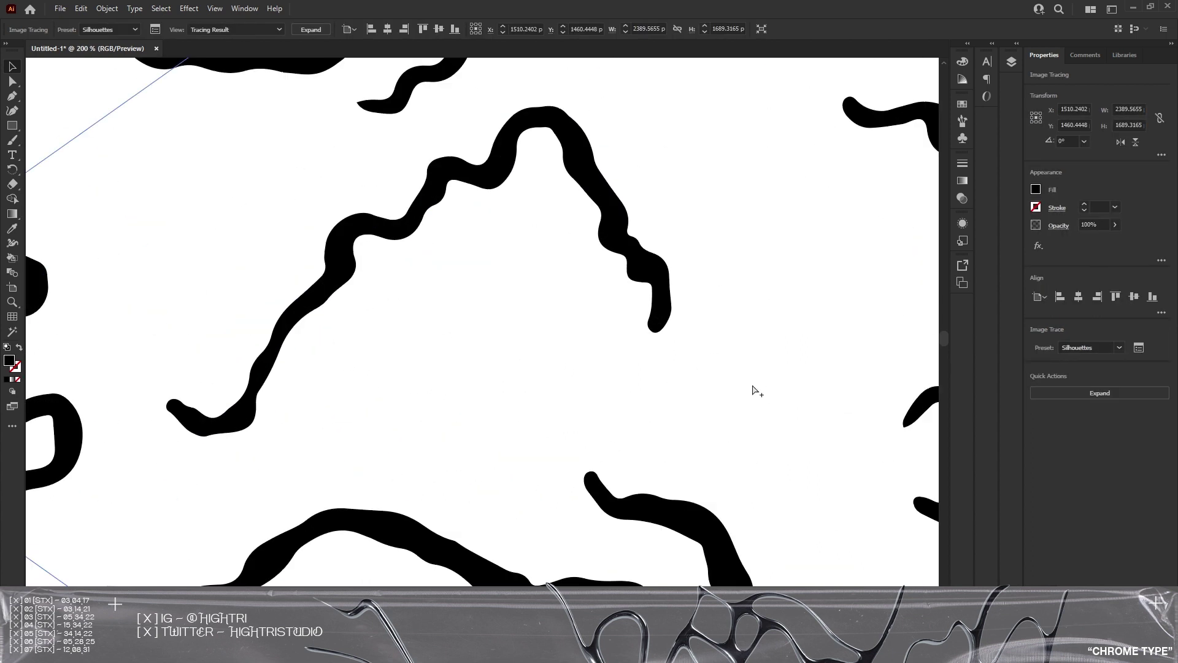
alt+scroll(704, 473, down, 3)
click(1094, 397)
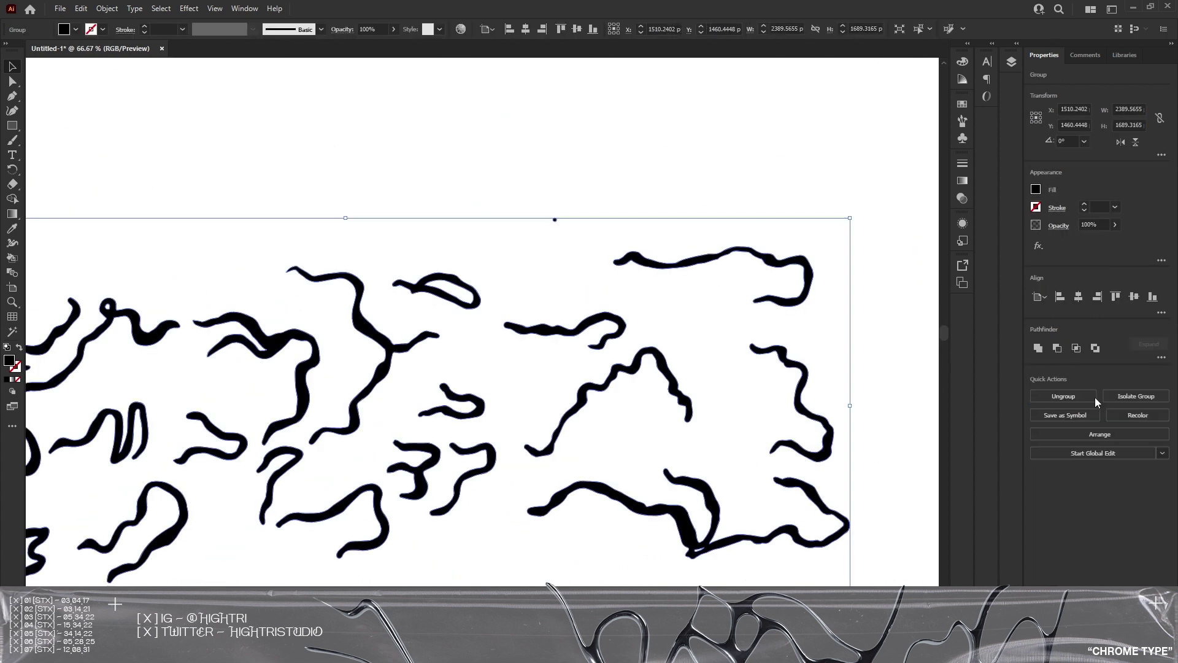
click(1059, 397)
click(900, 408)
alt+scroll(734, 407, down, 2)
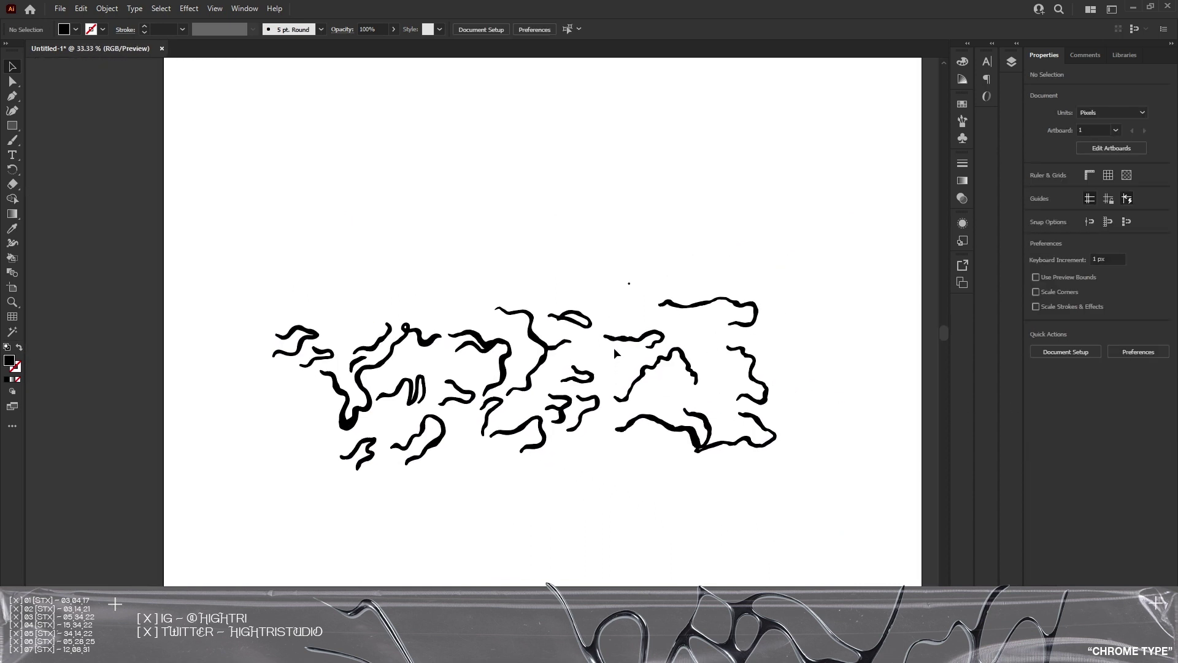
- Rotate all of the line artwork clockwise by about 3 degrees
mouse_move(240, 270)
mouse_down()
mouse_move(833, 459)
mouse_move(830, 490)
mouse_up()
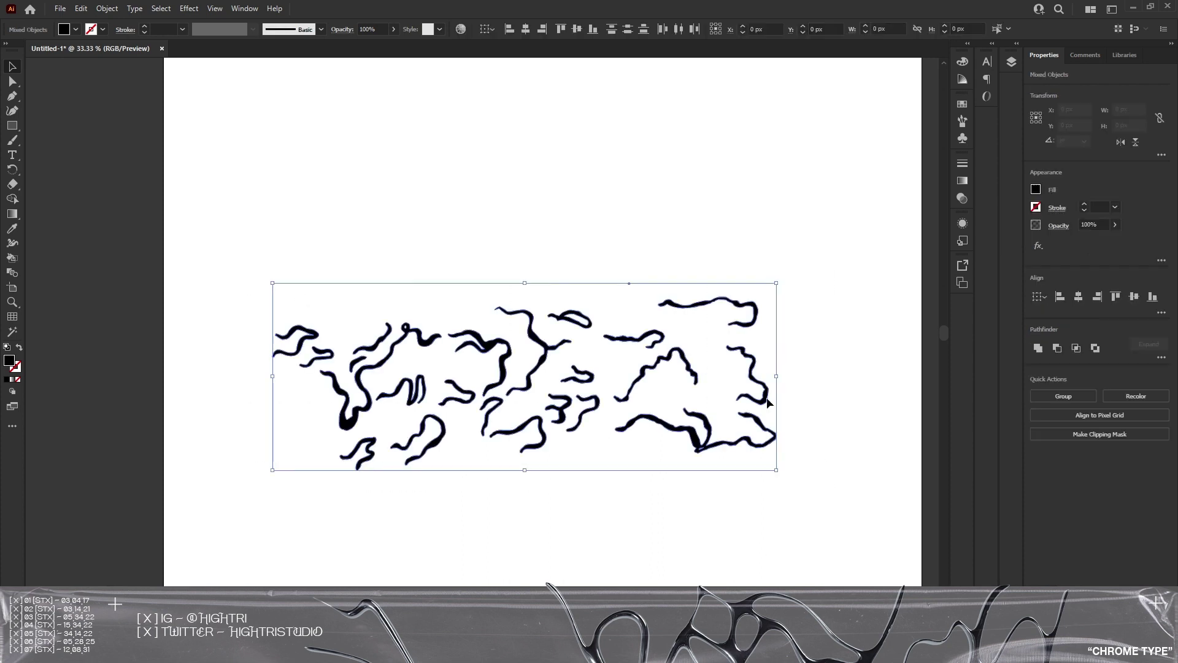
click(846, 422)
drag(175, 253, 844, 497)
drag(778, 280, 795, 291)
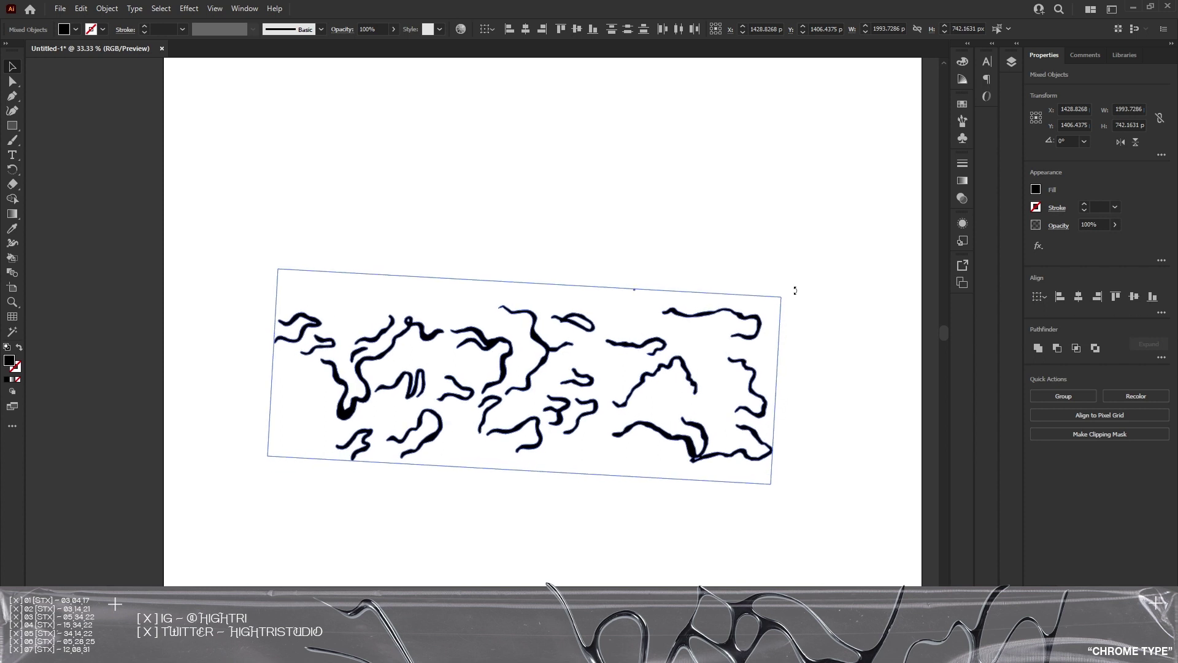
click(845, 323)
drag(175, 268, 838, 481)
click(838, 481)
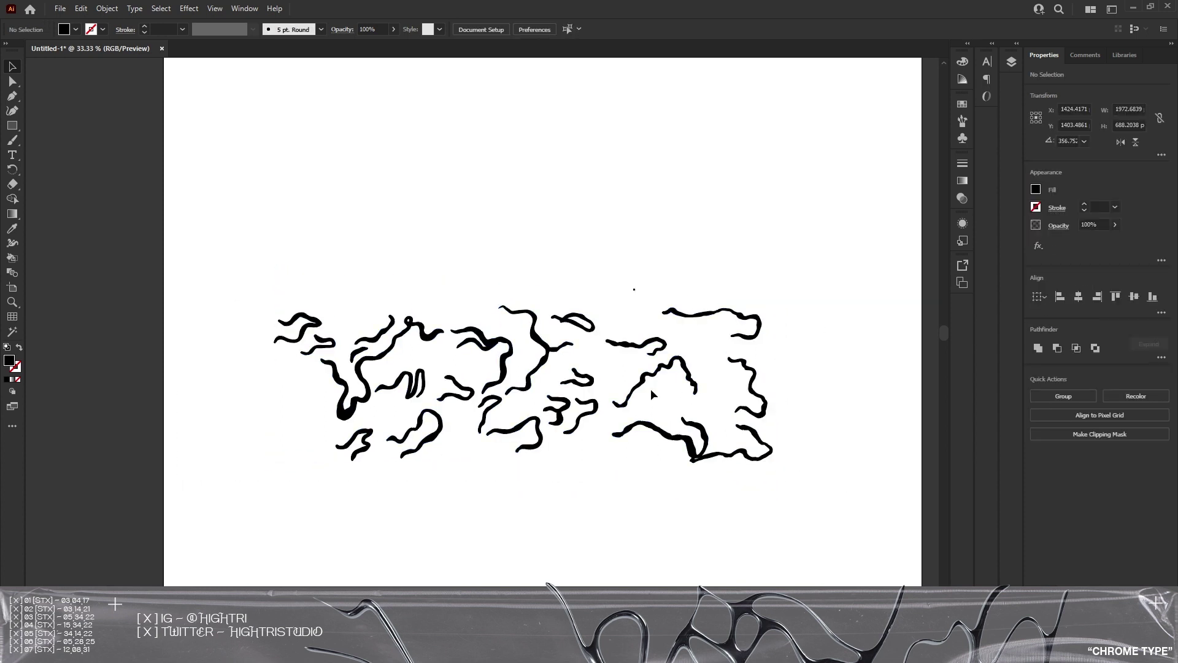
drag(231, 236, 847, 484)
click(375, 278)
drag(187, 256, 841, 475)
click(841, 474)
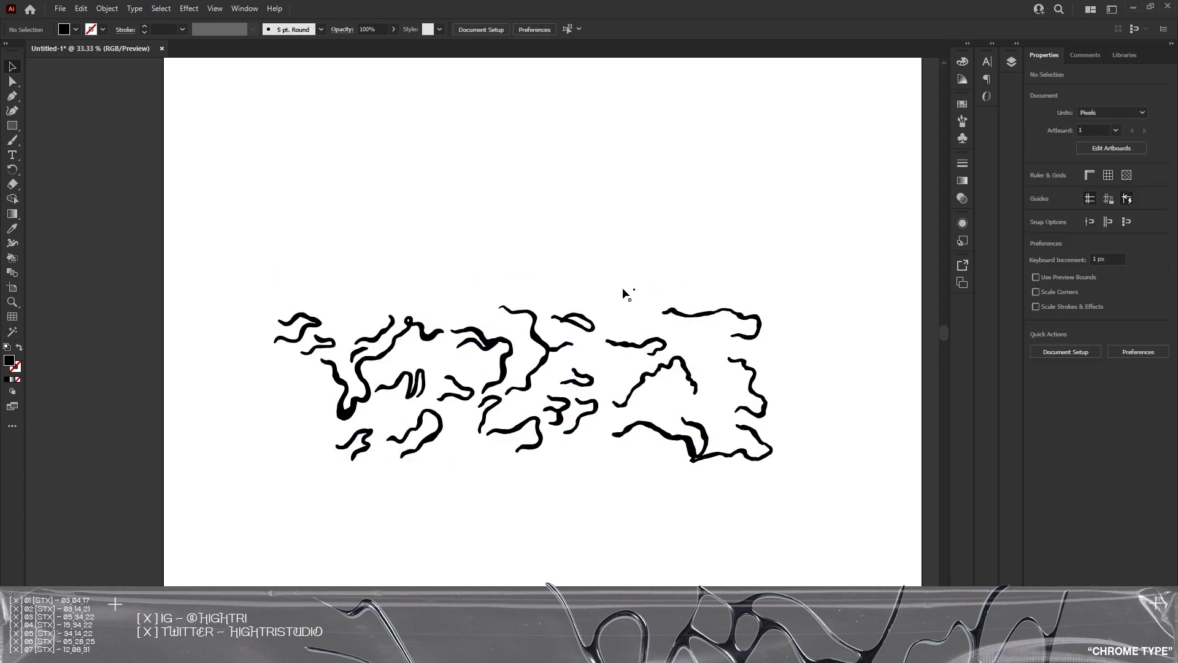
- Open the document's export options for the line artwork
click(60, 9)
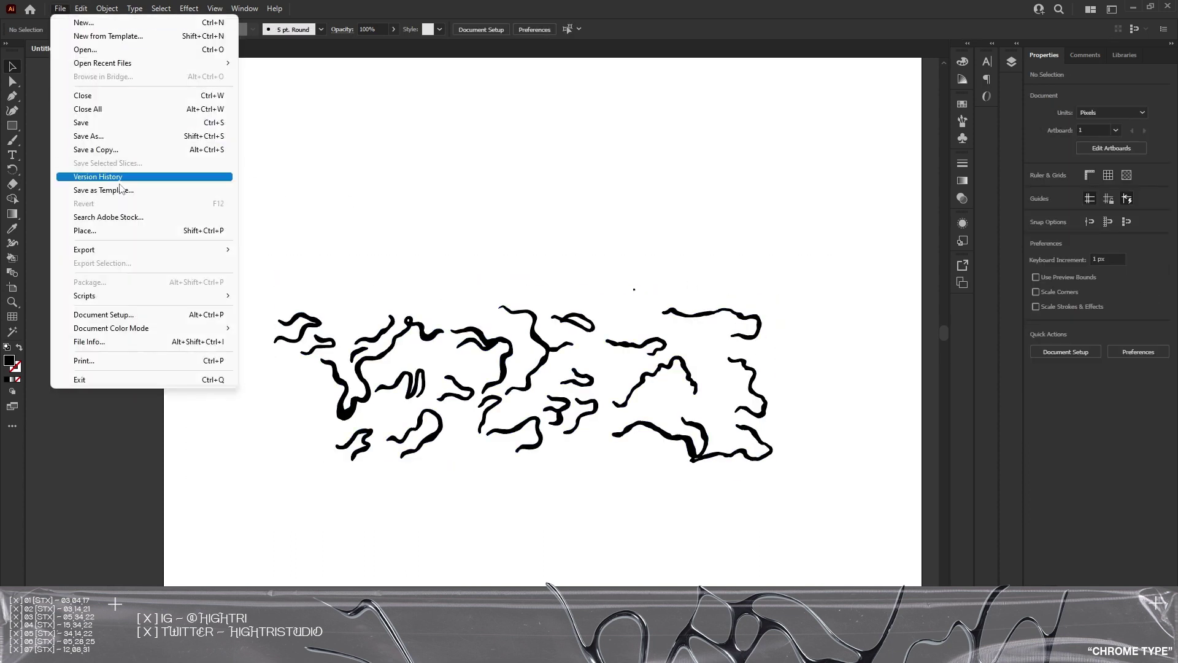
mouse_move(121, 254)
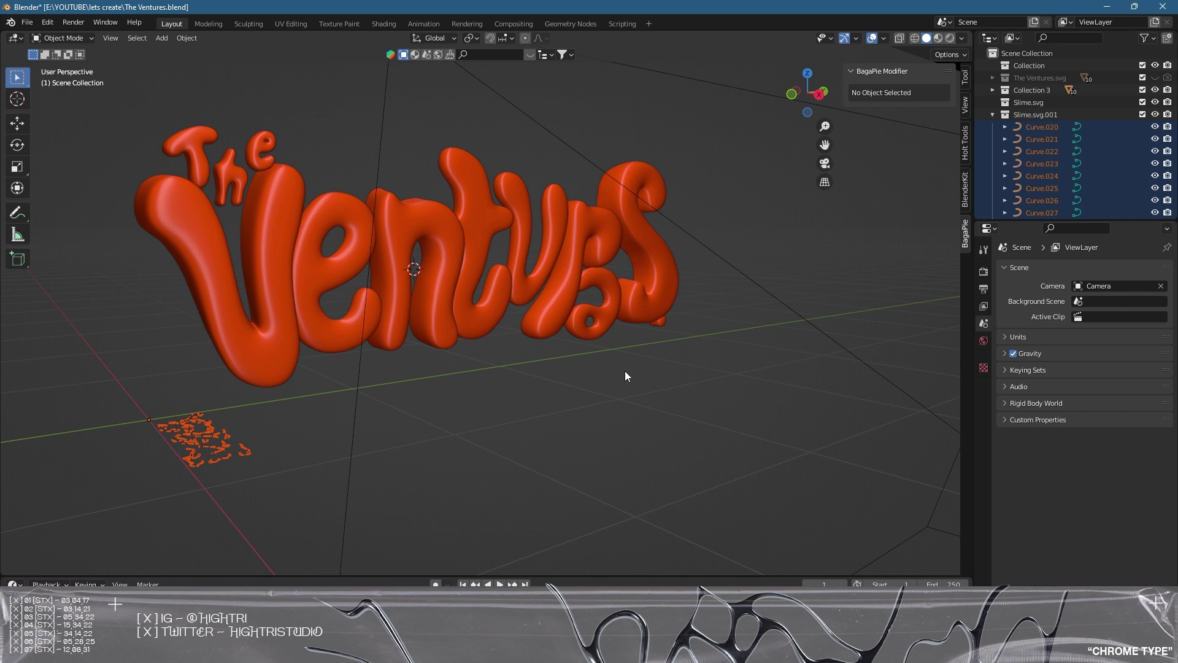
- Switch to Blender and examine the imported slime curves on the ground plane beside the 3D lettering
middle_drag(625, 372, 448, 356)
middle_drag(466, 300, 377, 362)
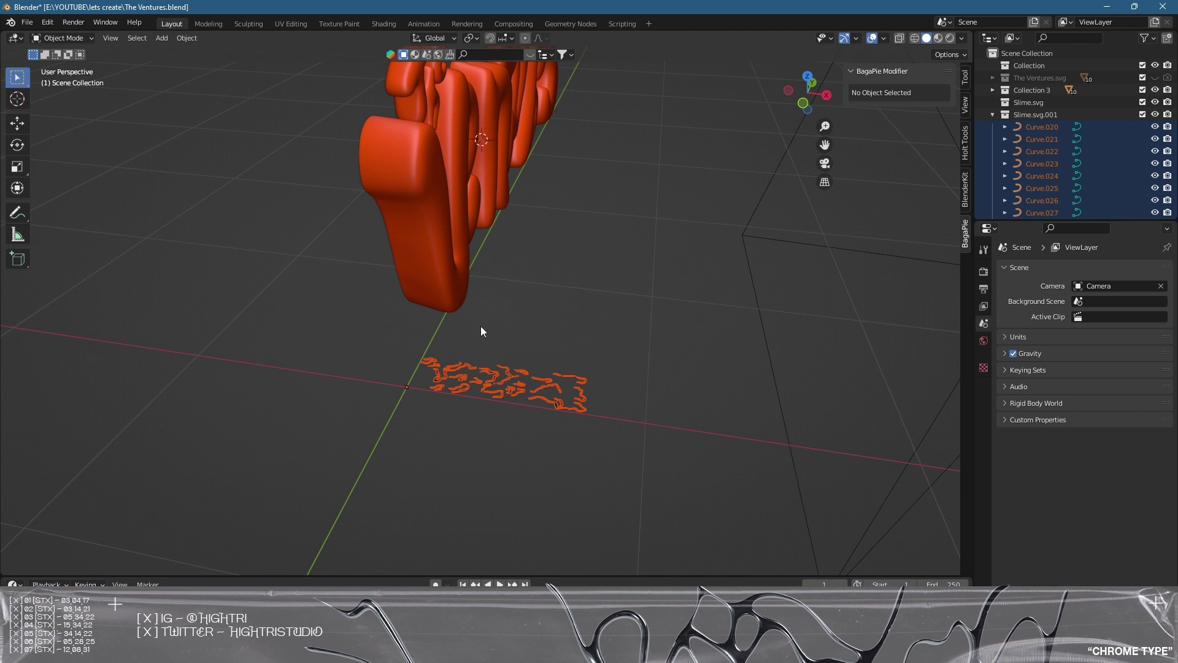
click(27, 22)
mouse_move(64, 187)
drag(369, 341, 642, 450)
click(617, 467)
drag(469, 381, 620, 434)
middle_drag(621, 434, 477, 373)
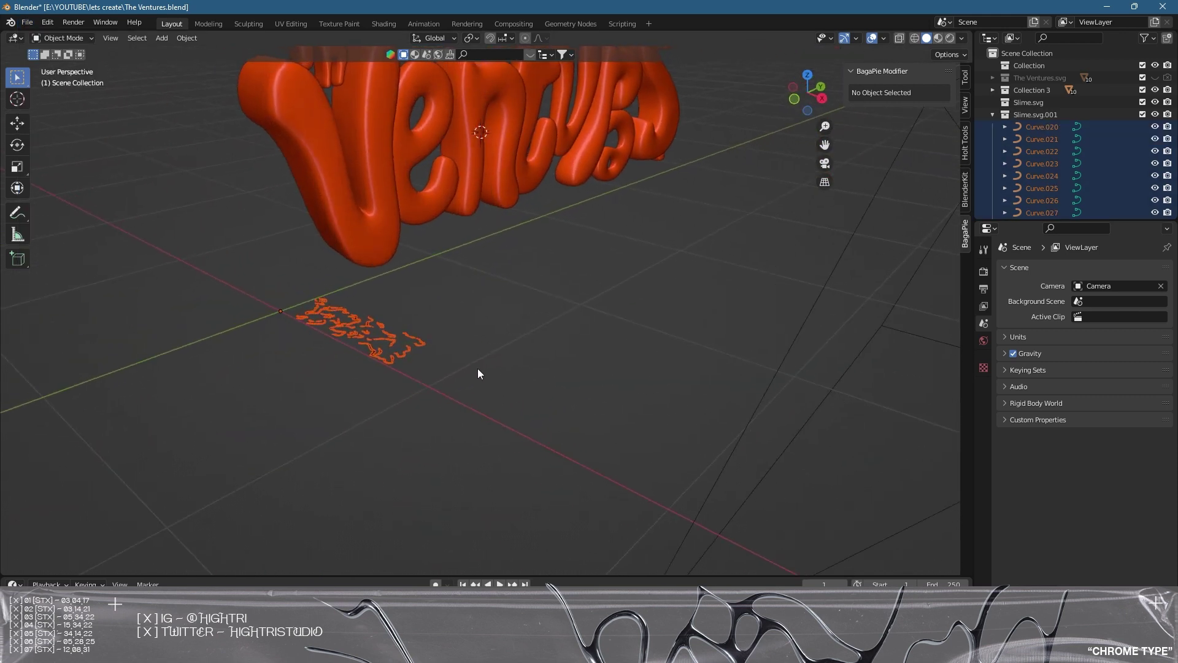
middle_drag(448, 335, 486, 373)
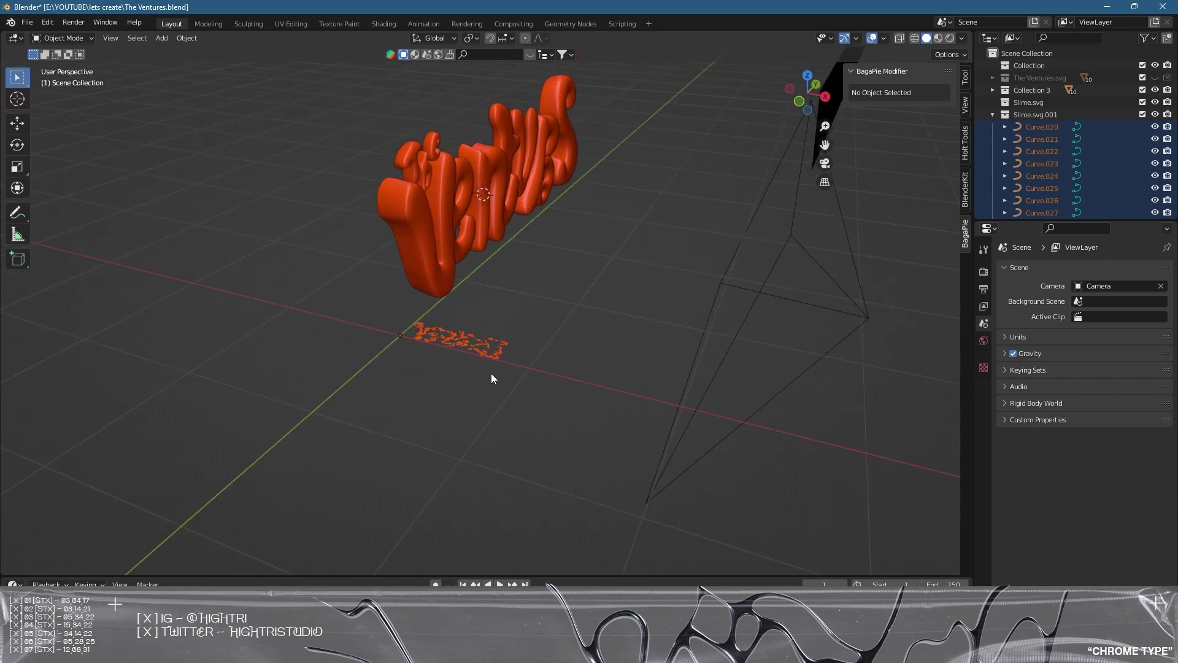
- Scale the imported slime curves up until they are roughly as long as the 3D lettering
key(s)
click(428, 325)
key(s)
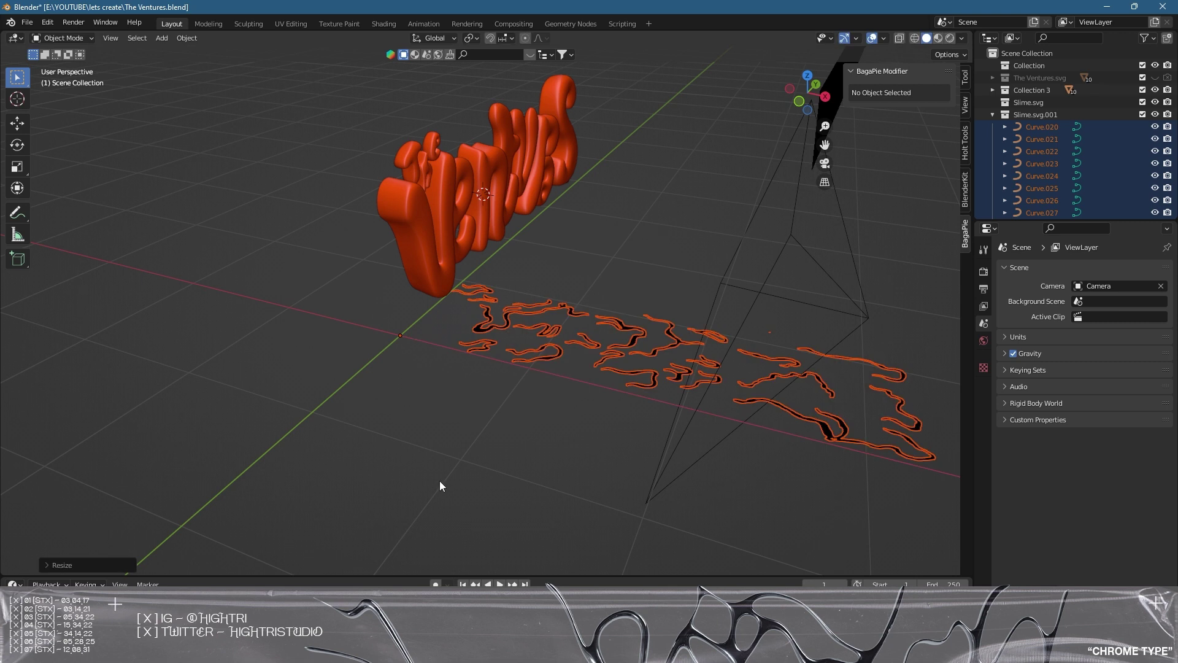
click(439, 480)
- Rotate the slime curves 90° about X and 90° about Z so they stand parallel to the lettering
key(KP_3)
text(r)
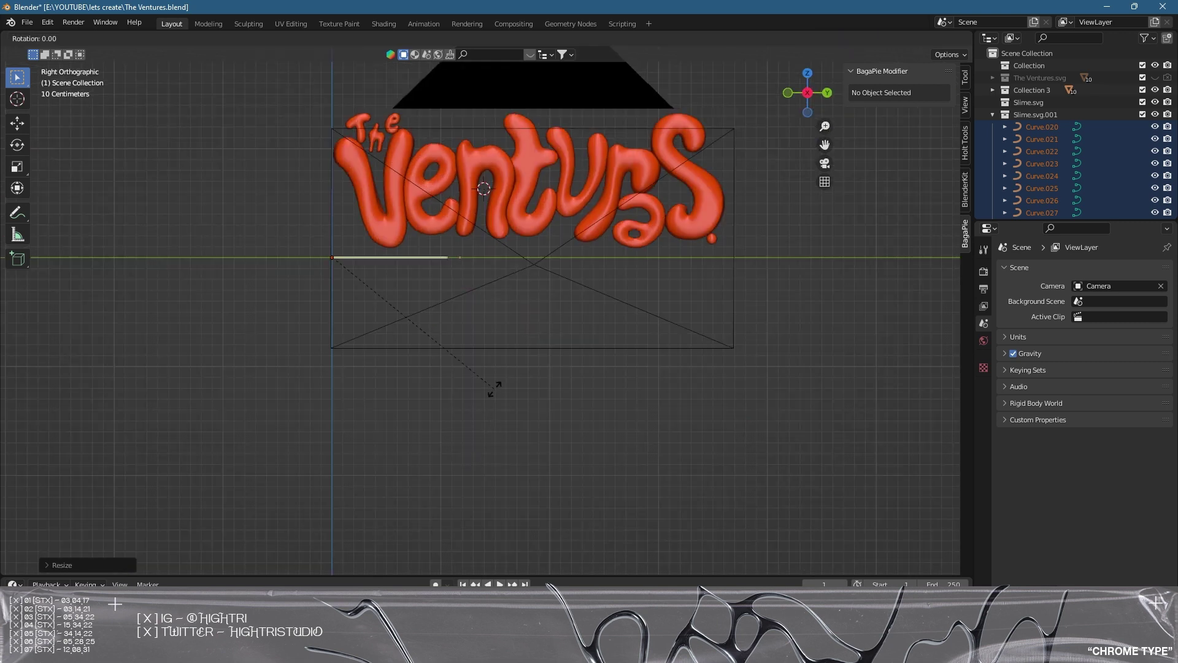
text(x90)
key(Return)
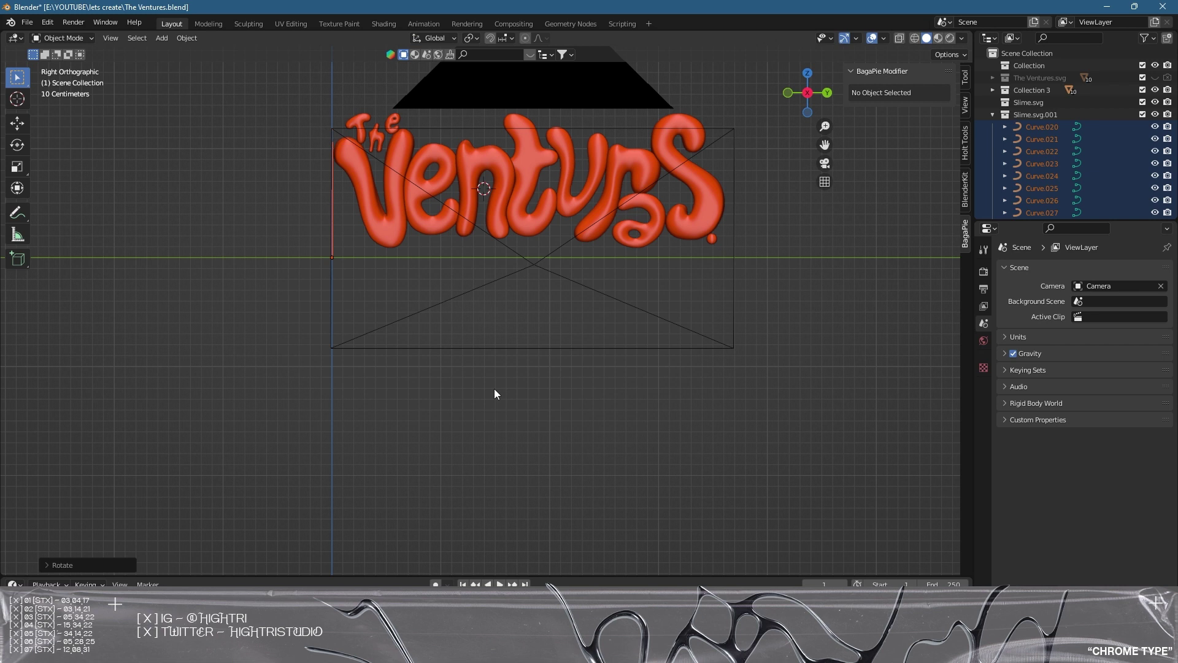
text(rz90)
key(Return)
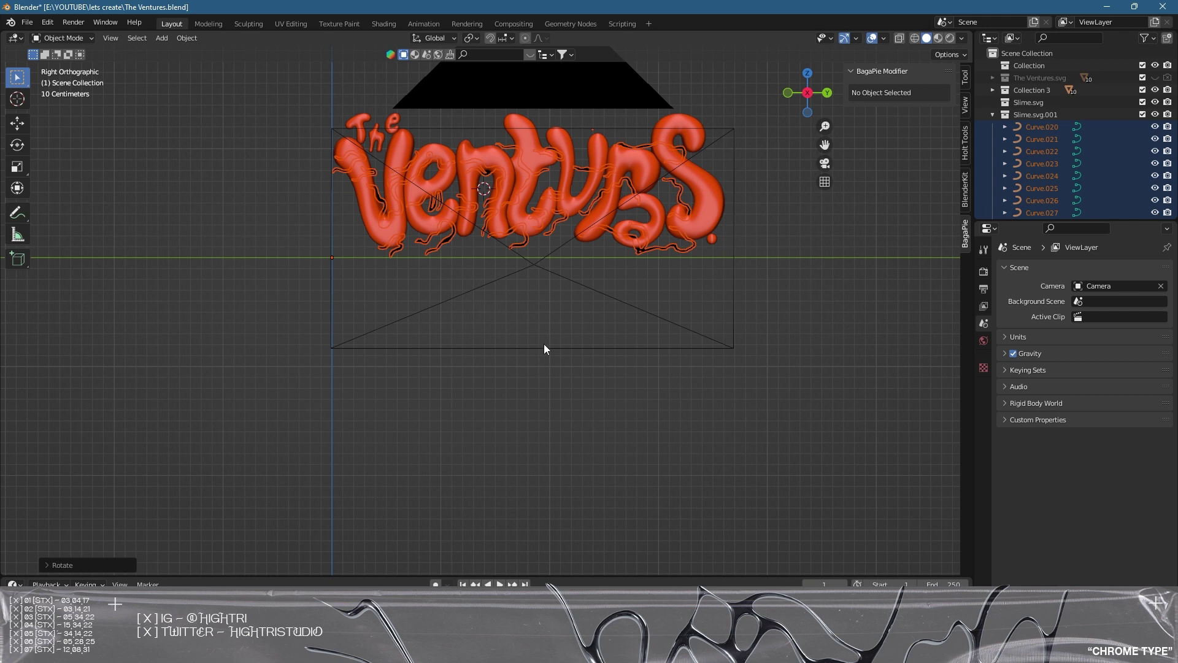
- Scale the slime curves up slightly in the right orthographic view so they span the lettering's full width
shift+middle_drag(584, 254, 609, 380)
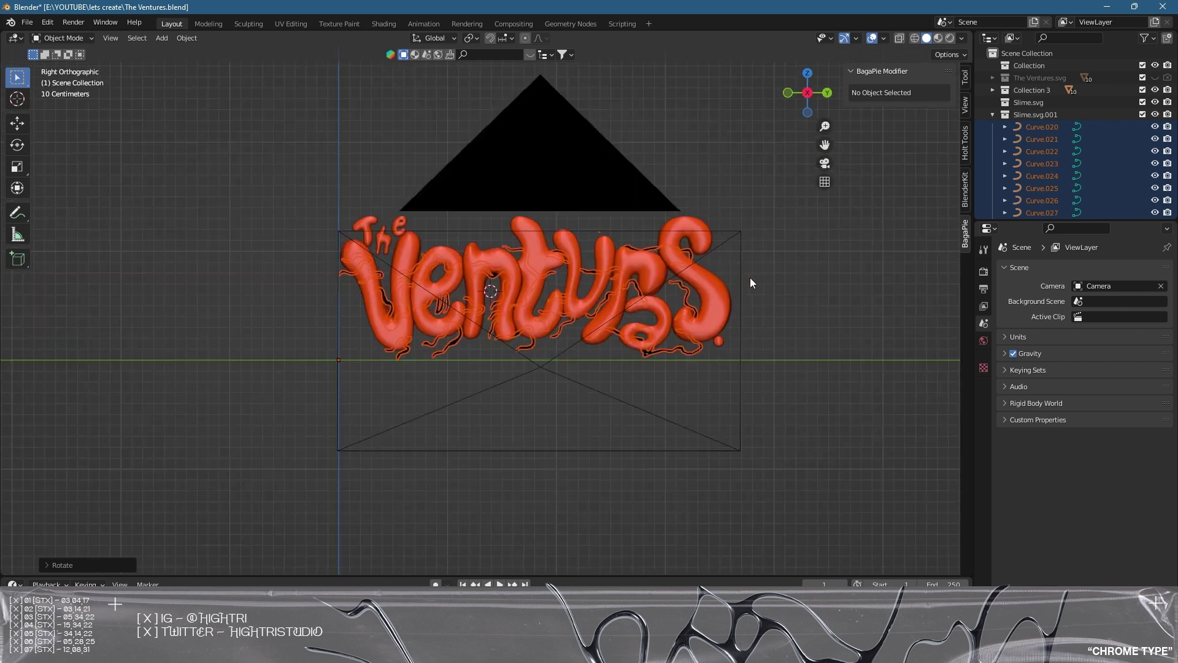
key(s)
click(726, 245)
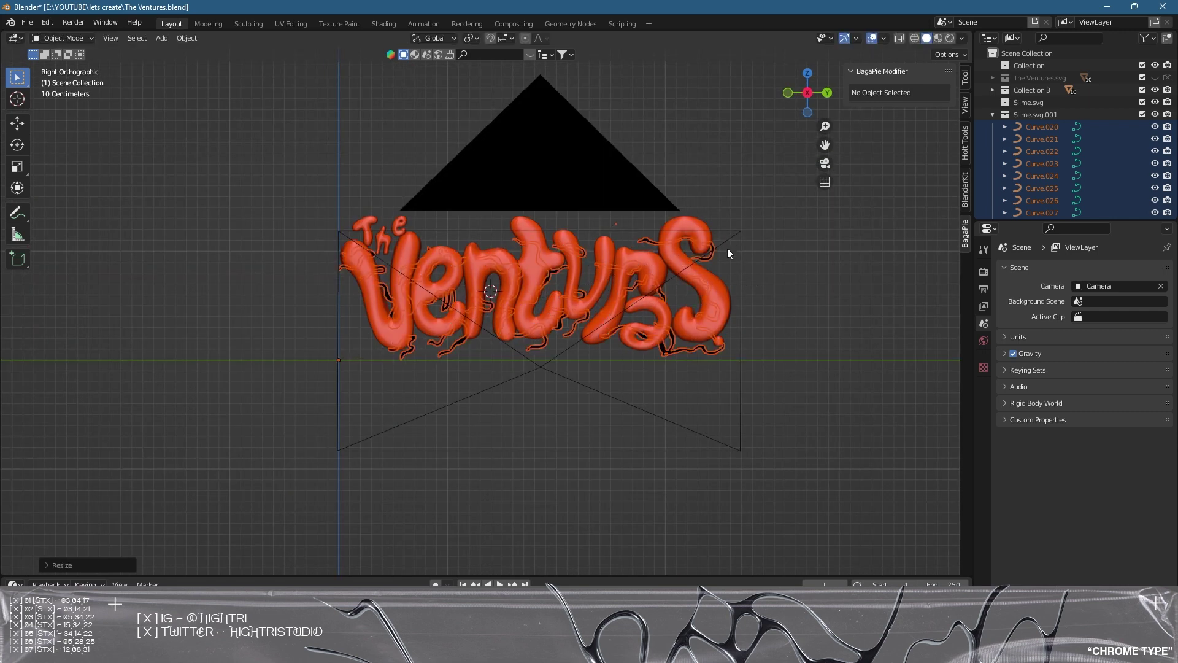
- Move the slime curves about 0.11 m upward and 0.02 m along negative Y to line up with the letters
scroll(597, 302, up, 3)
shift+middle_drag(652, 286, 632, 289)
key(g)
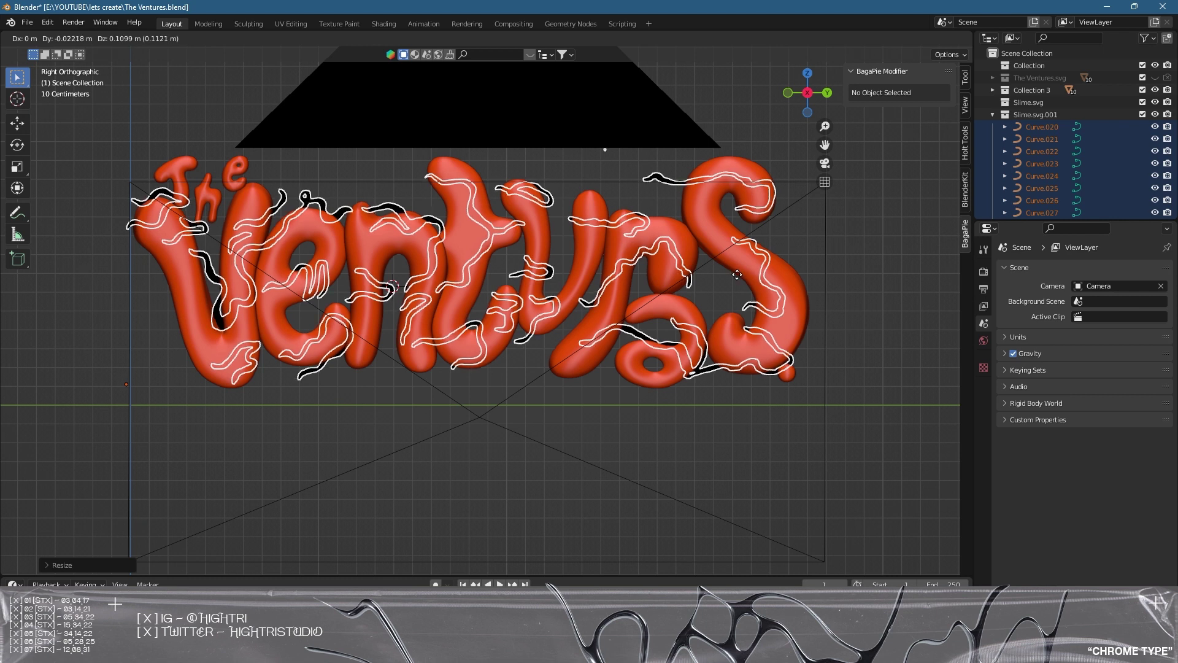
click(737, 274)
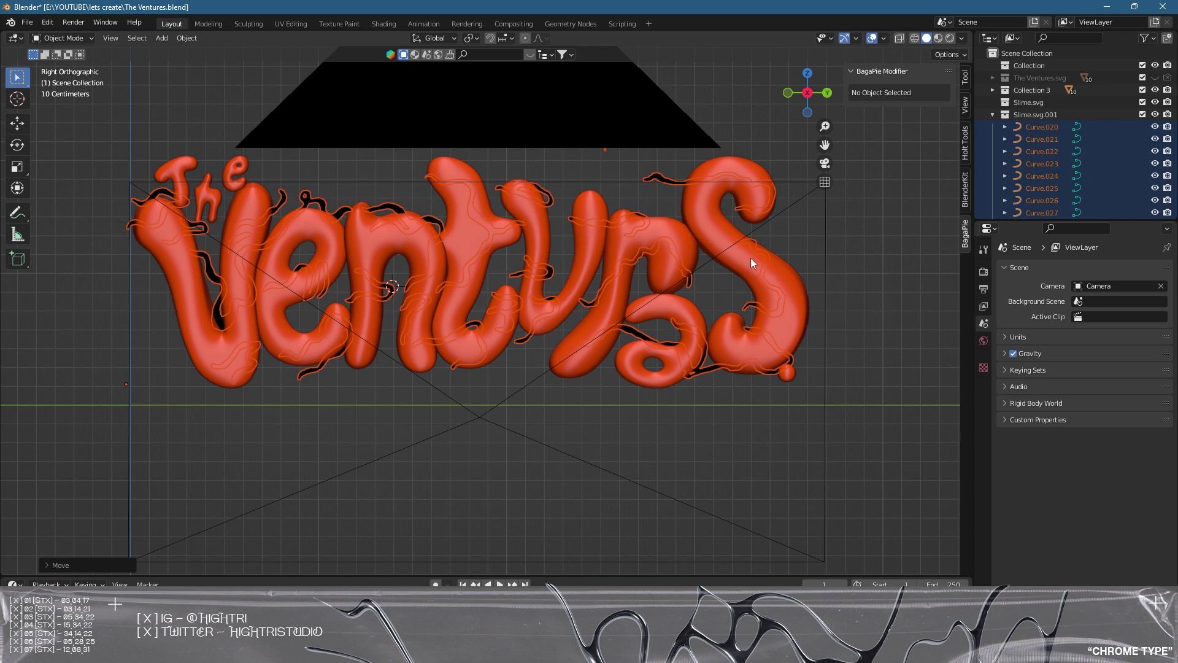
- Move the slime curves along the X axis to just in front of the lettering and check the gap from several angles
middle_drag(643, 256, 578, 298)
key(g)
key(x)
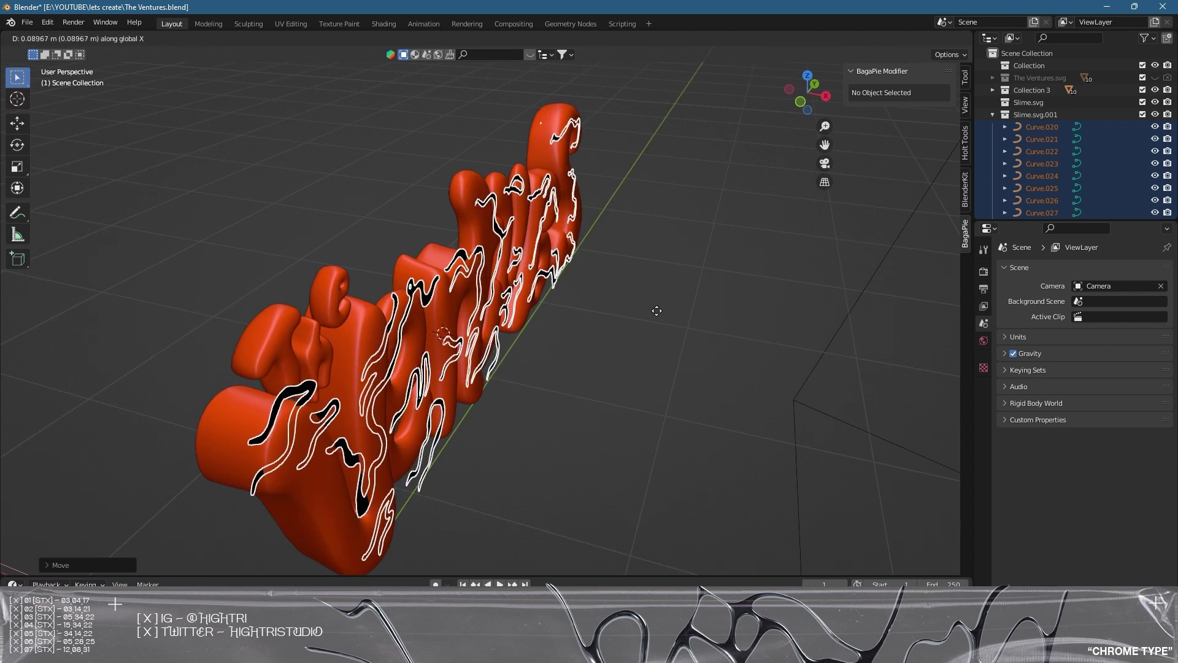
click(770, 336)
middle_drag(771, 337, 462, 319)
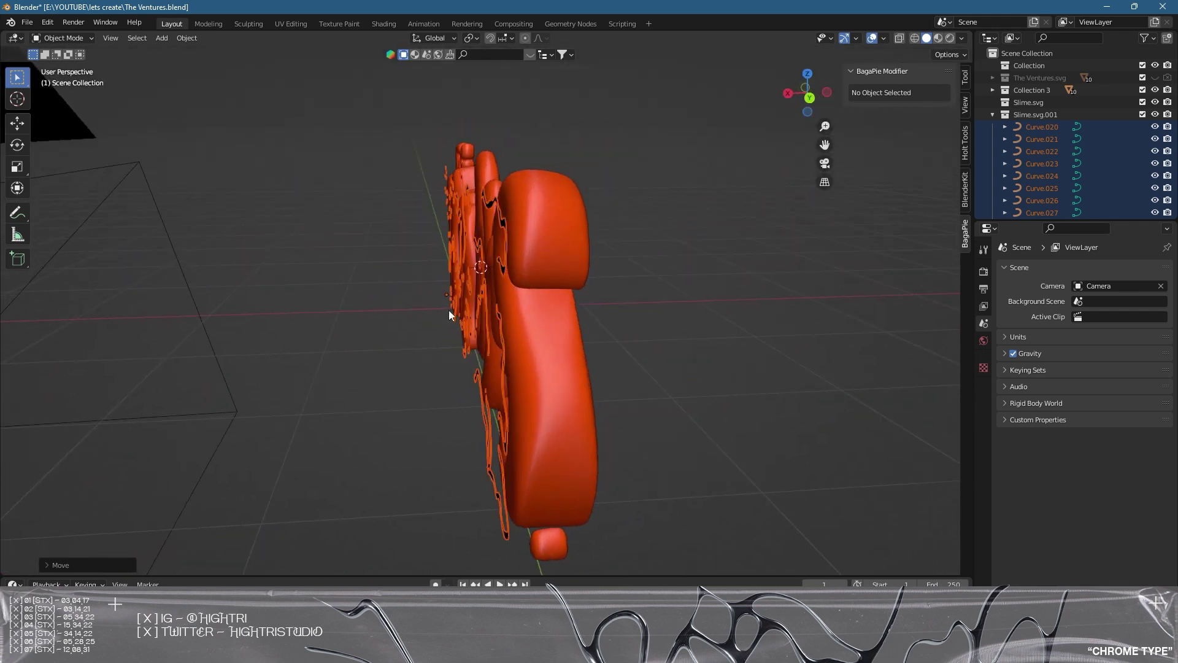
middle_drag(515, 387, 481, 332)
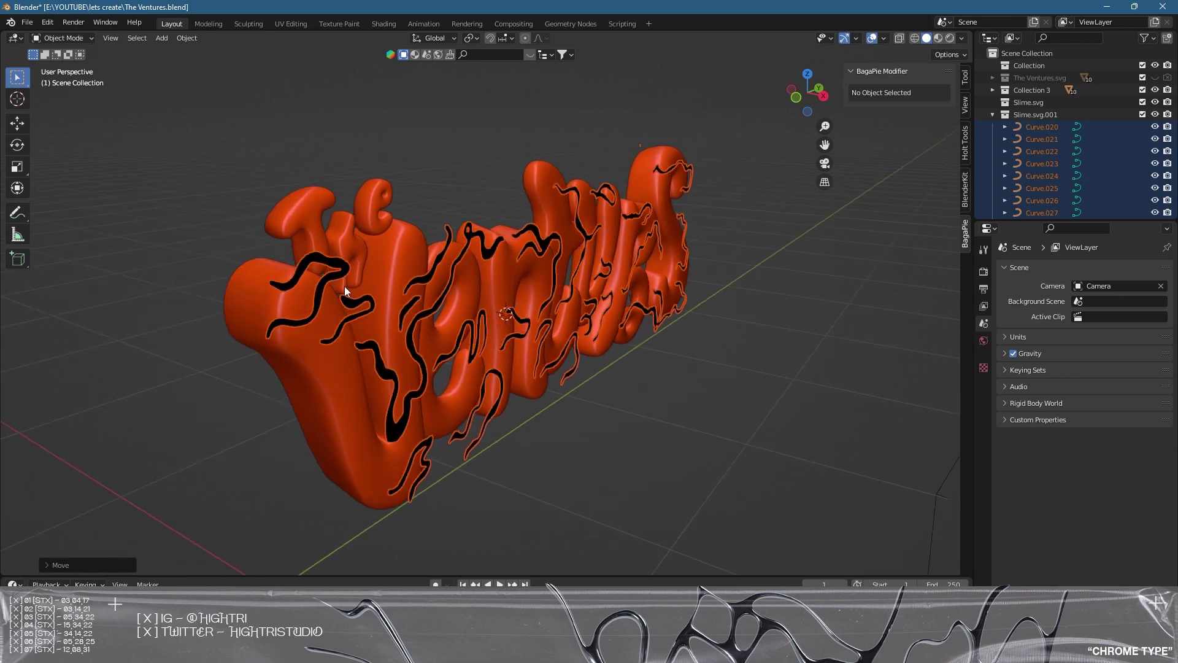
middle_drag(657, 313, 536, 323)
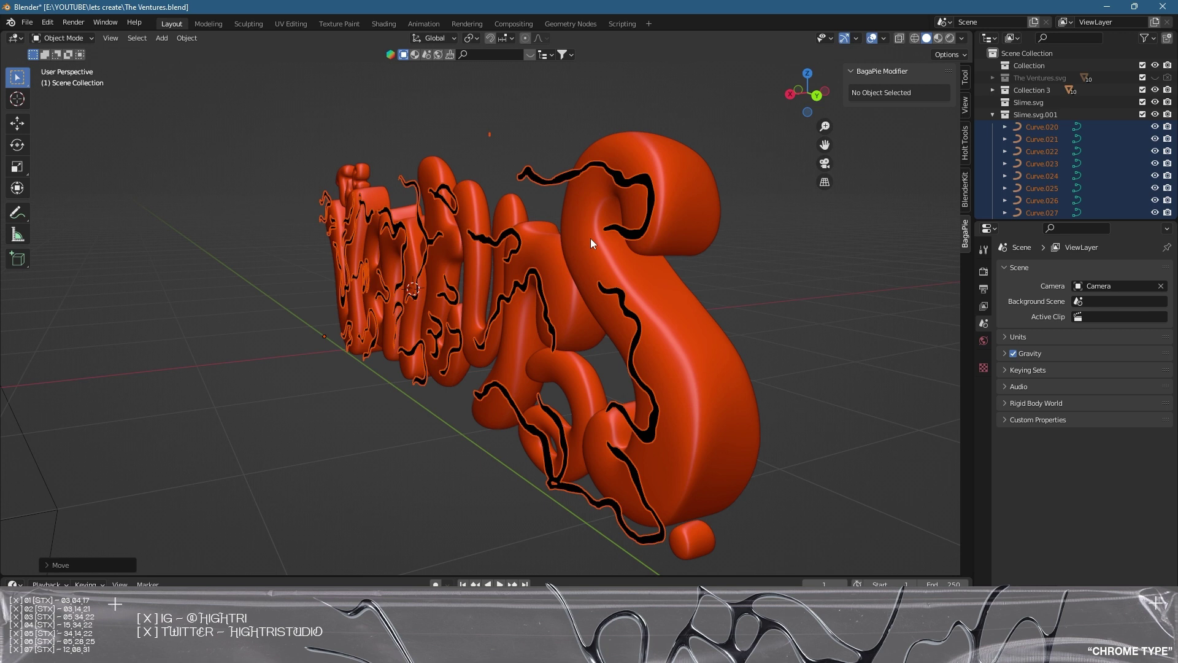
- Copy the slime curves of the Slime.svg.001 collection and create a new collection named "back up"
click(992, 114)
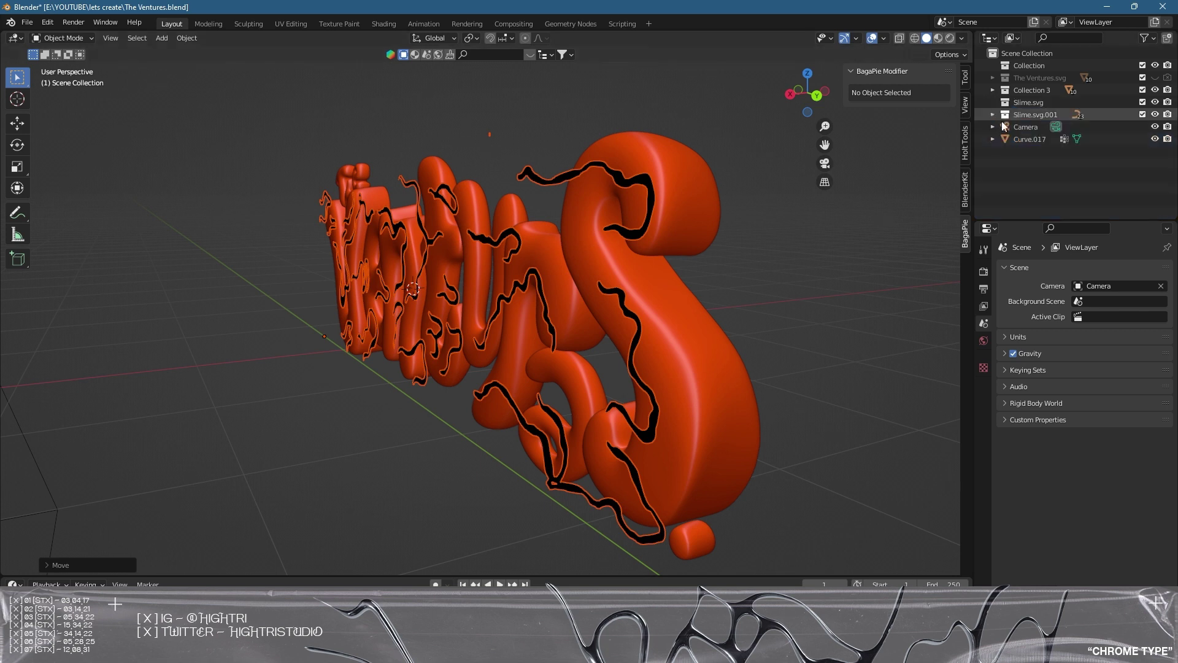
click(1033, 117)
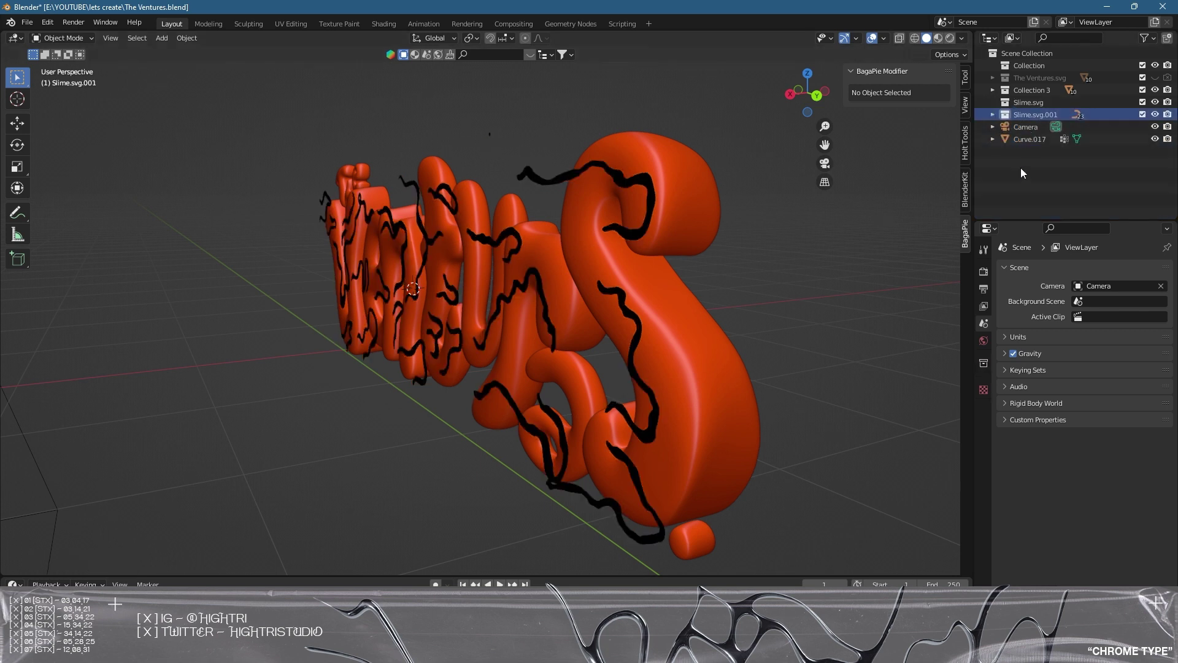
key(ctrl+z)
click(1166, 38)
double_click(1036, 127)
text(back up)
key(Return)
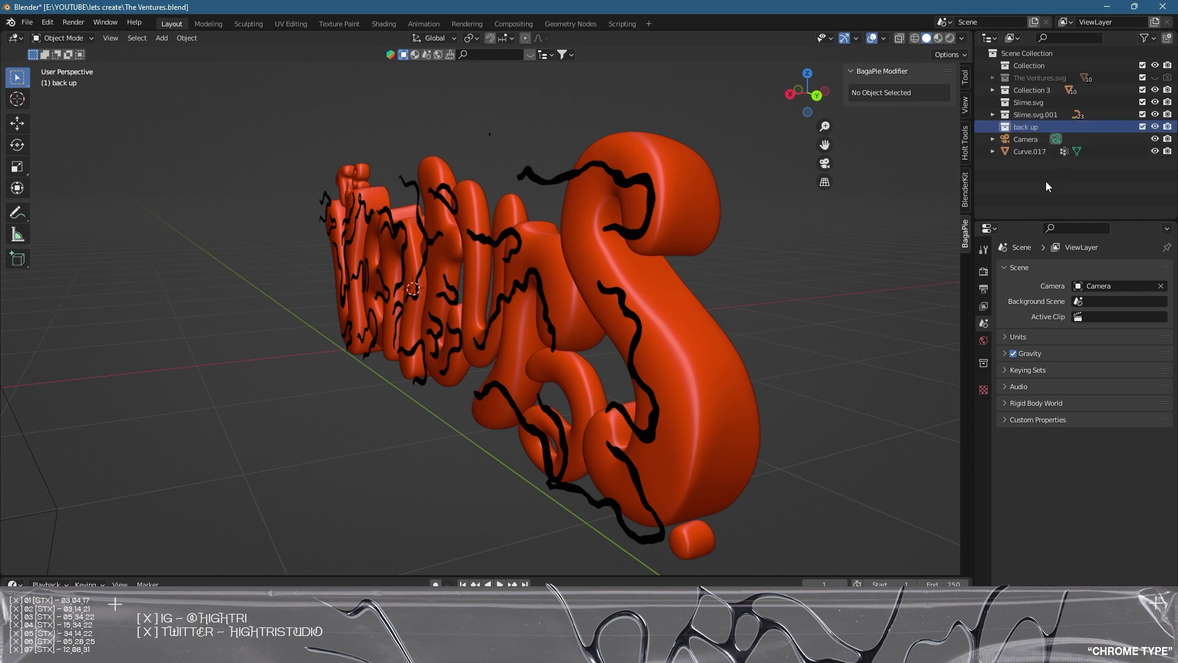
- Paste the copied slime curves into the back up collection and hide that collection in the viewport
key(ctrl+v)
click(993, 127)
click(1154, 126)
click(1116, 116)
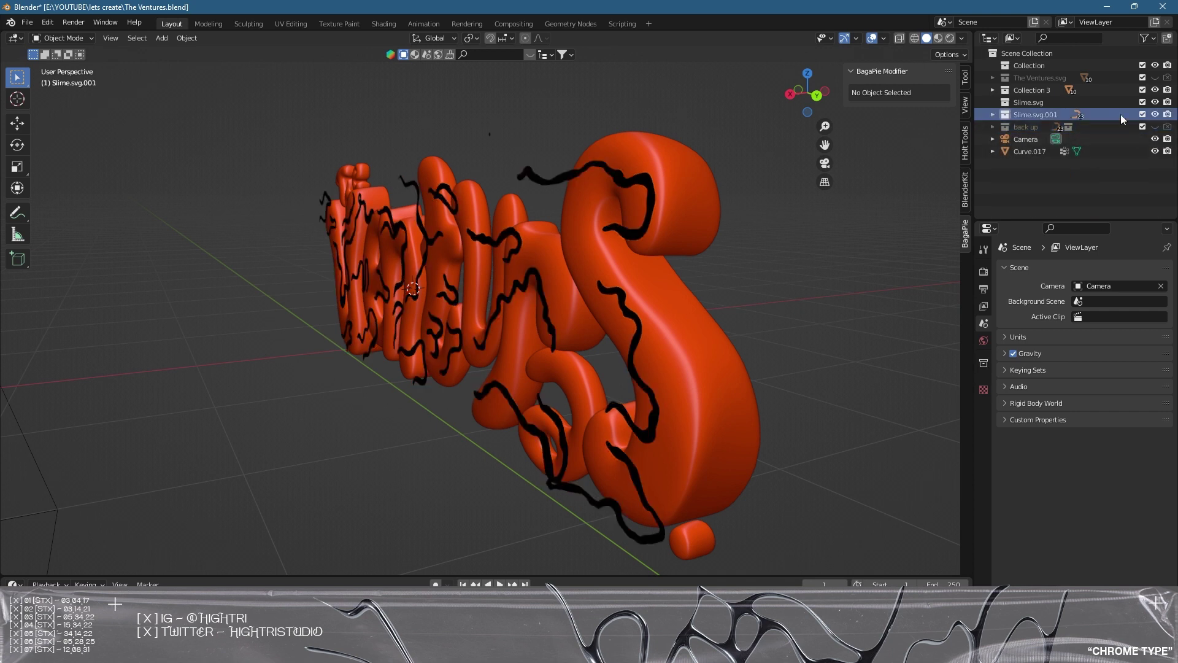
- Try to join all curves of the Slime.svg.001 collection into a single curve object
click(992, 114)
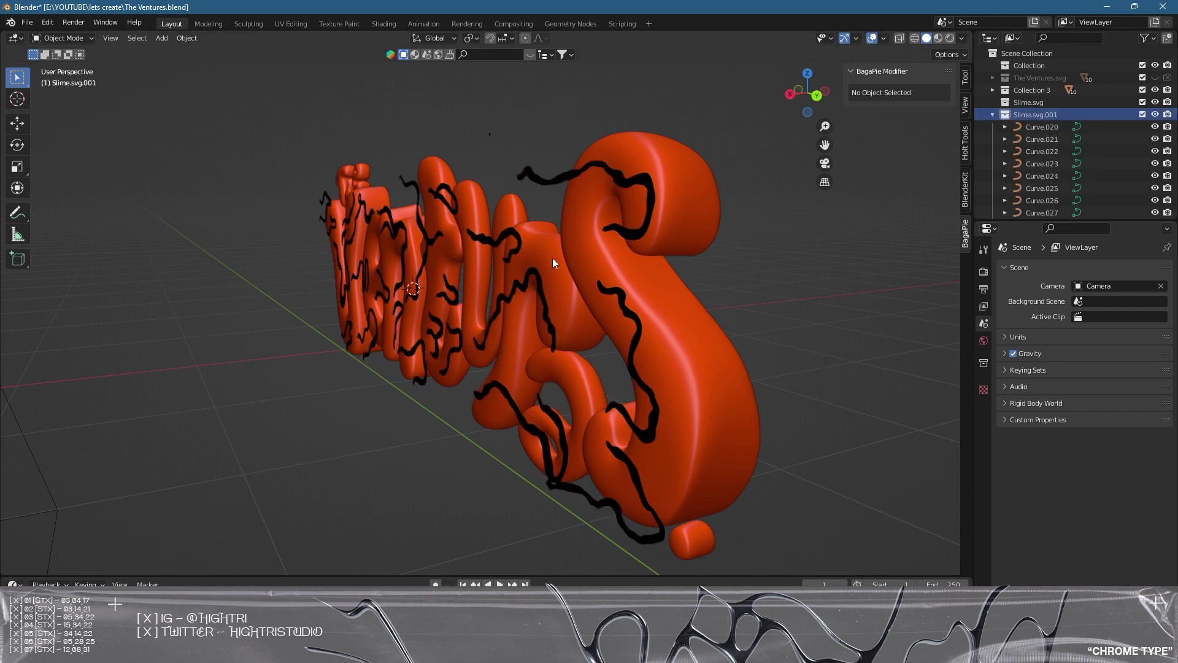
middle_drag(552, 263, 594, 285)
right_click(1028, 116)
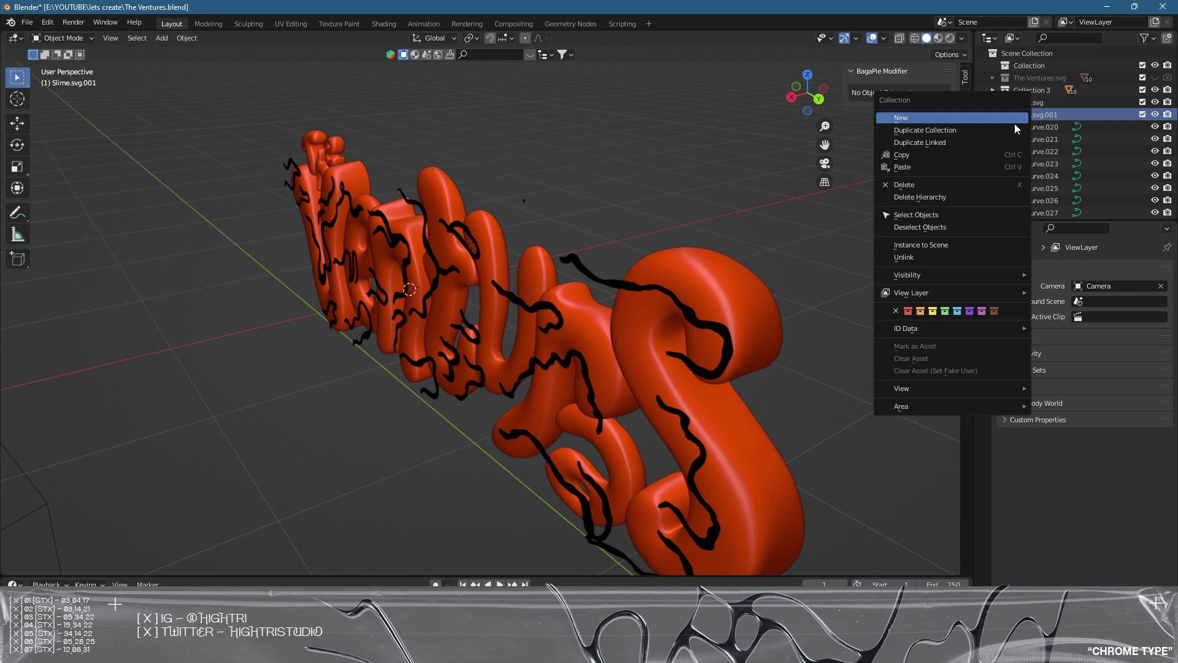
click(927, 215)
mouse_move(718, 267)
middle_down()
mouse_move(690, 260)
mouse_move(730, 256)
middle_up()
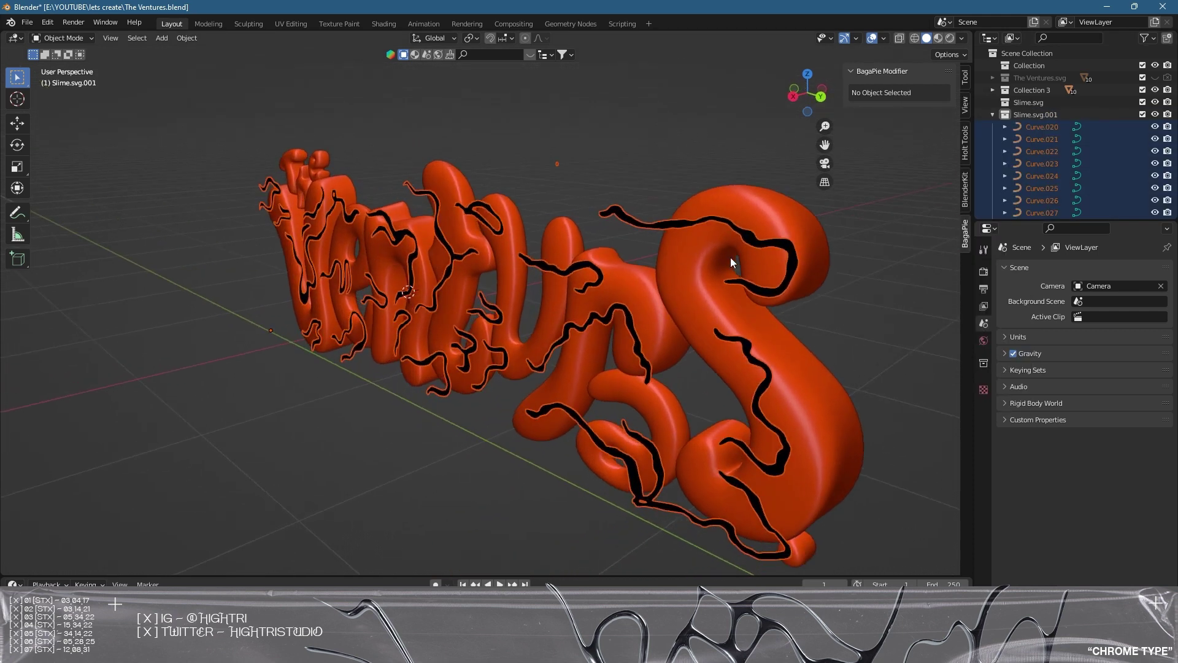
shift+click(638, 228)
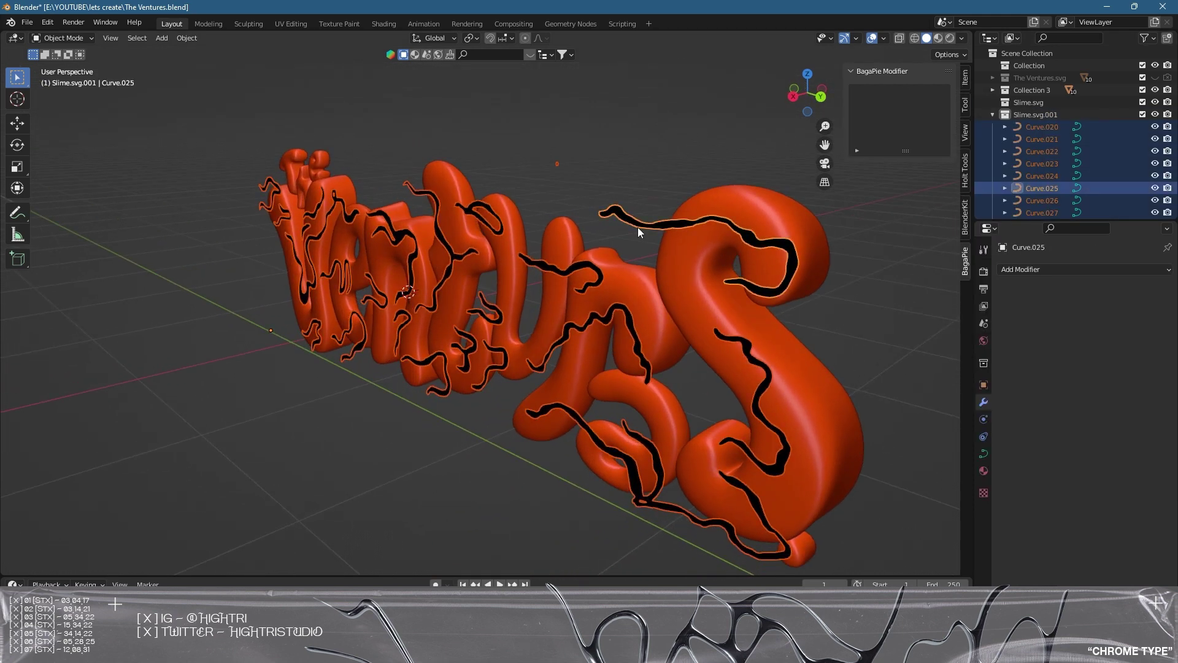
key(ctrl+j)
- Undo the join and delete the small stray dot curve floating above the lettering
scroll(467, 294, up, 3)
middle_drag(467, 294, 465, 331)
scroll(465, 331, up, 3)
shift+middle_drag(513, 268, 492, 325)
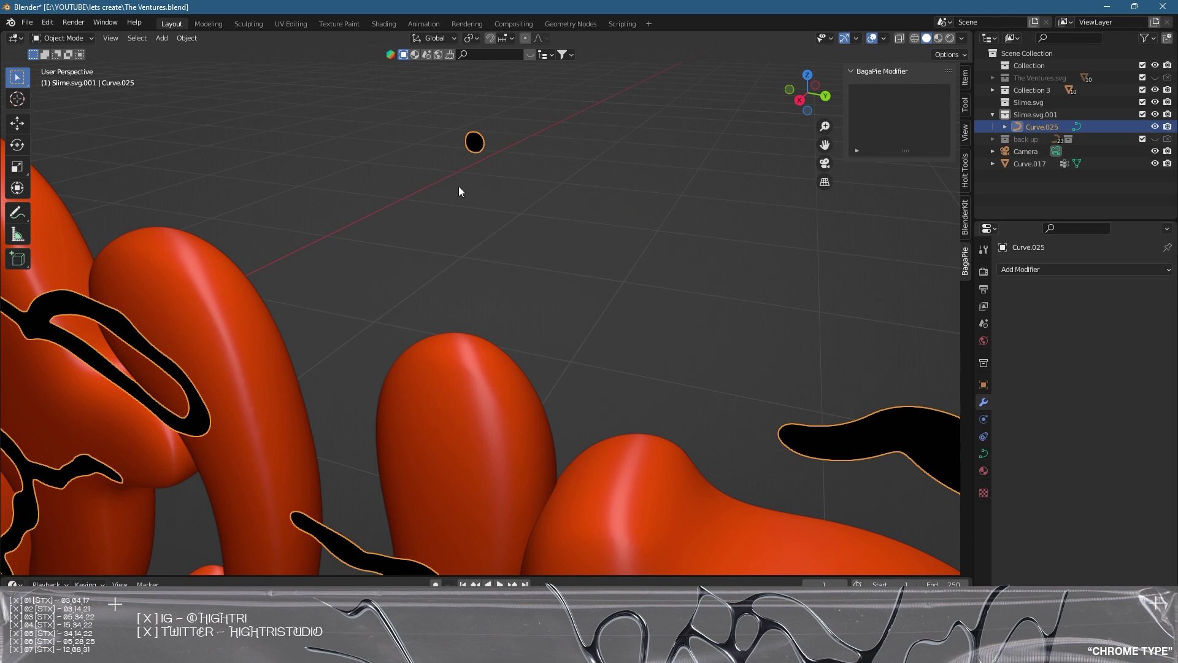
key(ctrl+z)
scroll(509, 145, down, 5)
click(474, 267)
click(483, 267)
key(ctrl+z)
- Select the remaining objects of the Slime.svg.001 collection and join them into one curve
middle_drag(499, 271, 650, 316)
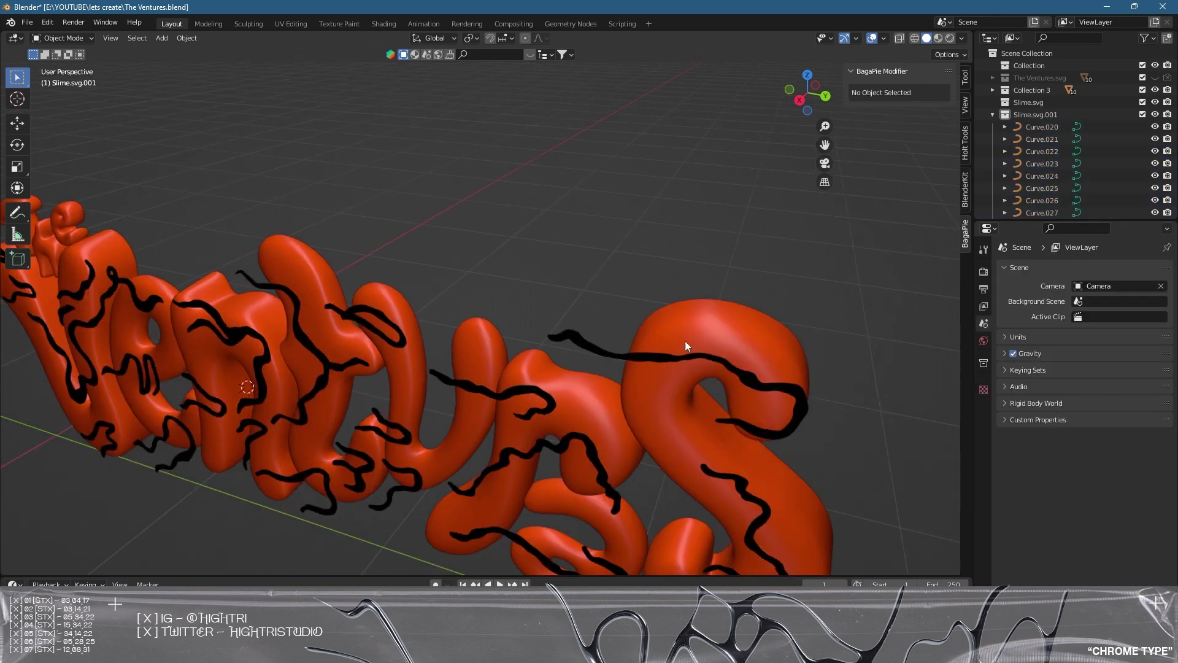
right_click(1016, 115)
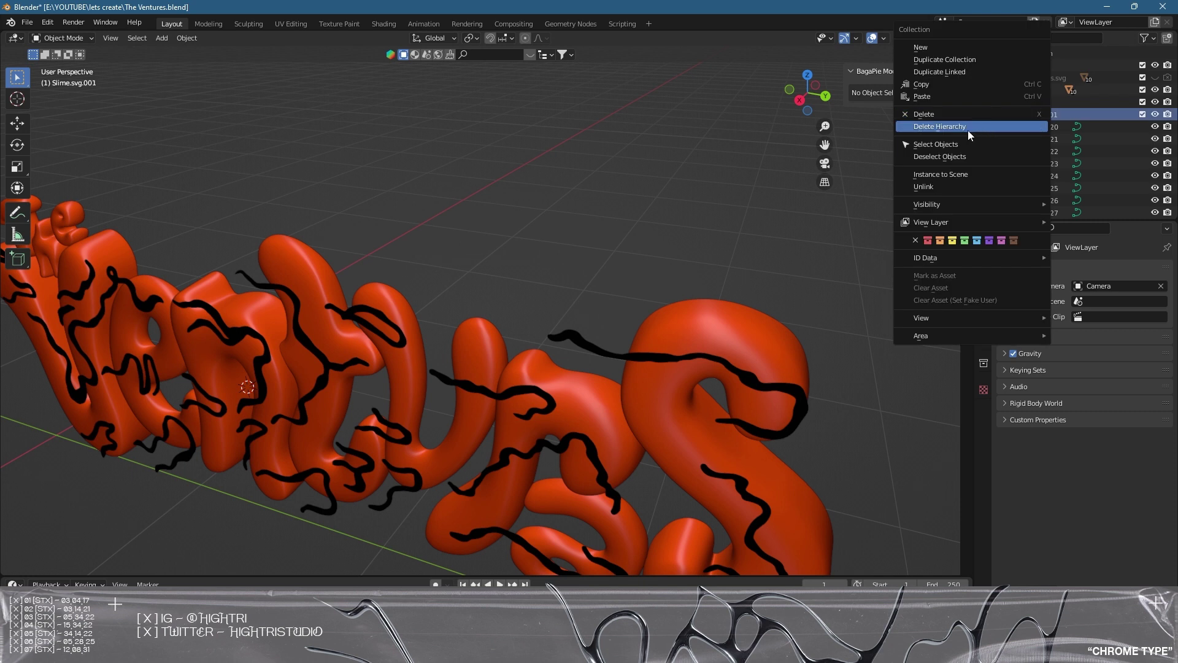
click(936, 150)
key(ctrl+j)
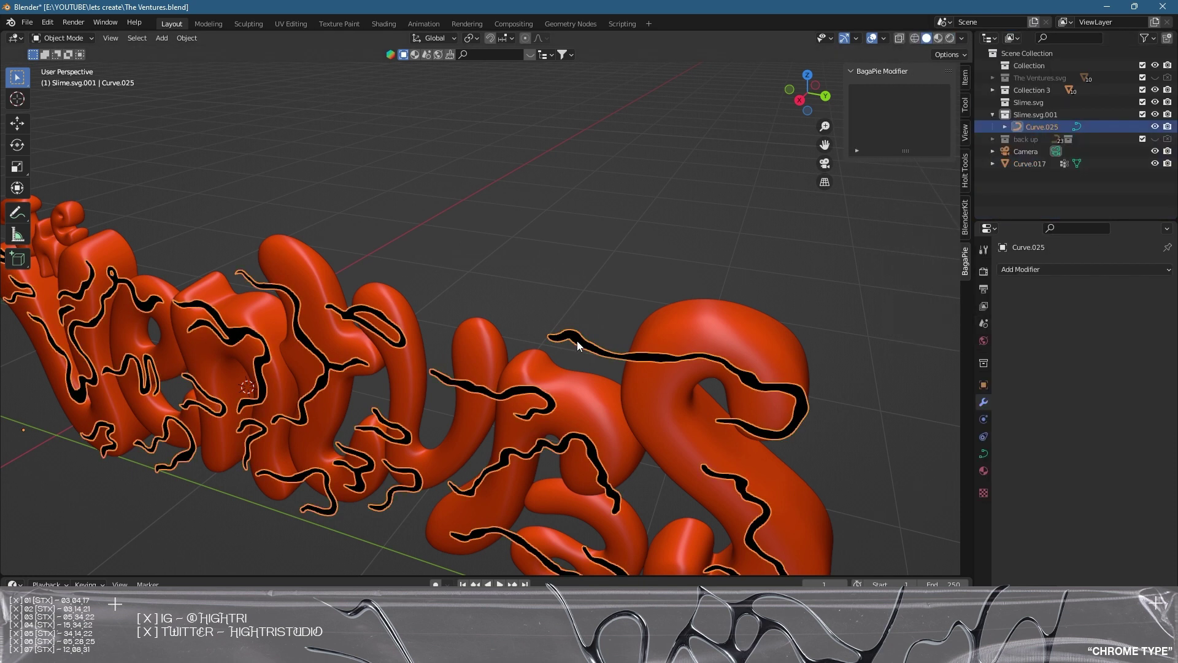
- Set the joined slime curve's origin to its geometry
middle_drag(443, 292, 568, 255)
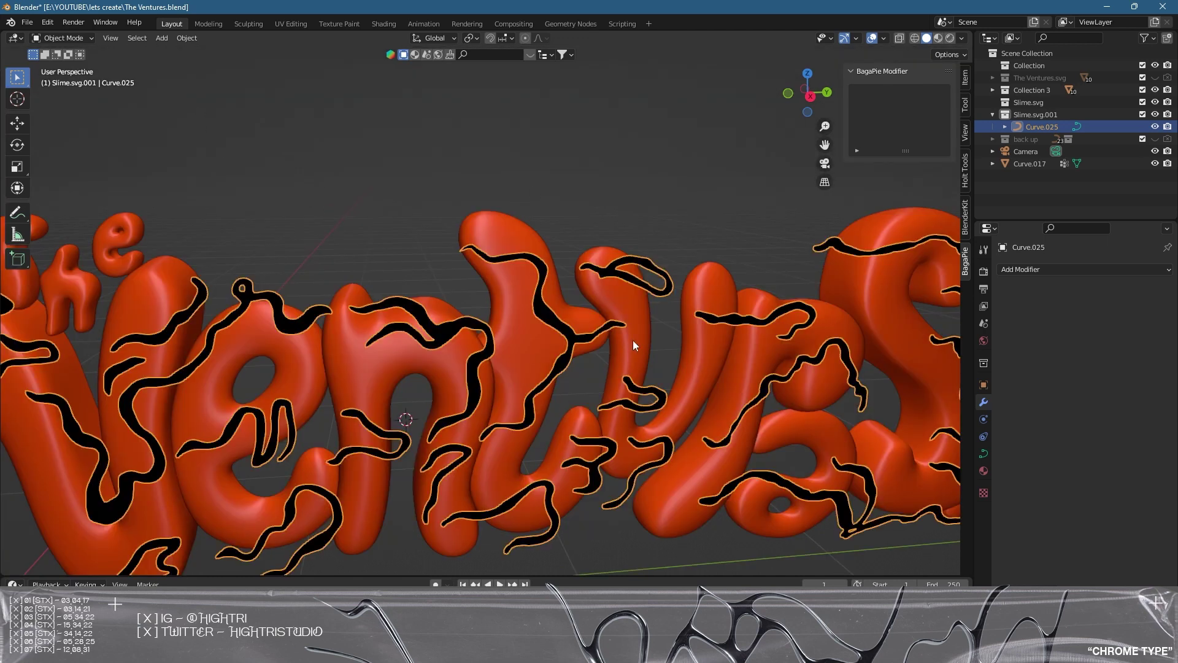
middle_drag(641, 342, 559, 319)
click(187, 38)
mouse_move(202, 66)
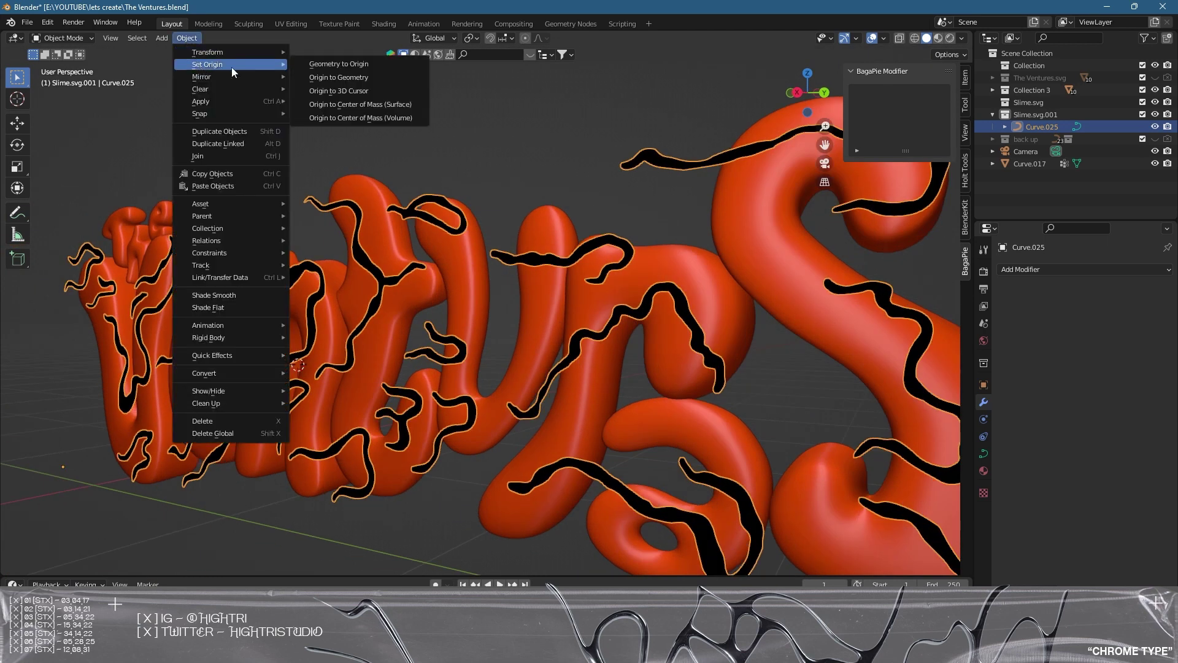
click(331, 77)
- Examine the joined slime curve's points in Edit Mode from several angles and in the right orthographic view
middle_drag(524, 137, 573, 217)
middle_drag(847, 327, 571, 380)
key(Tab)
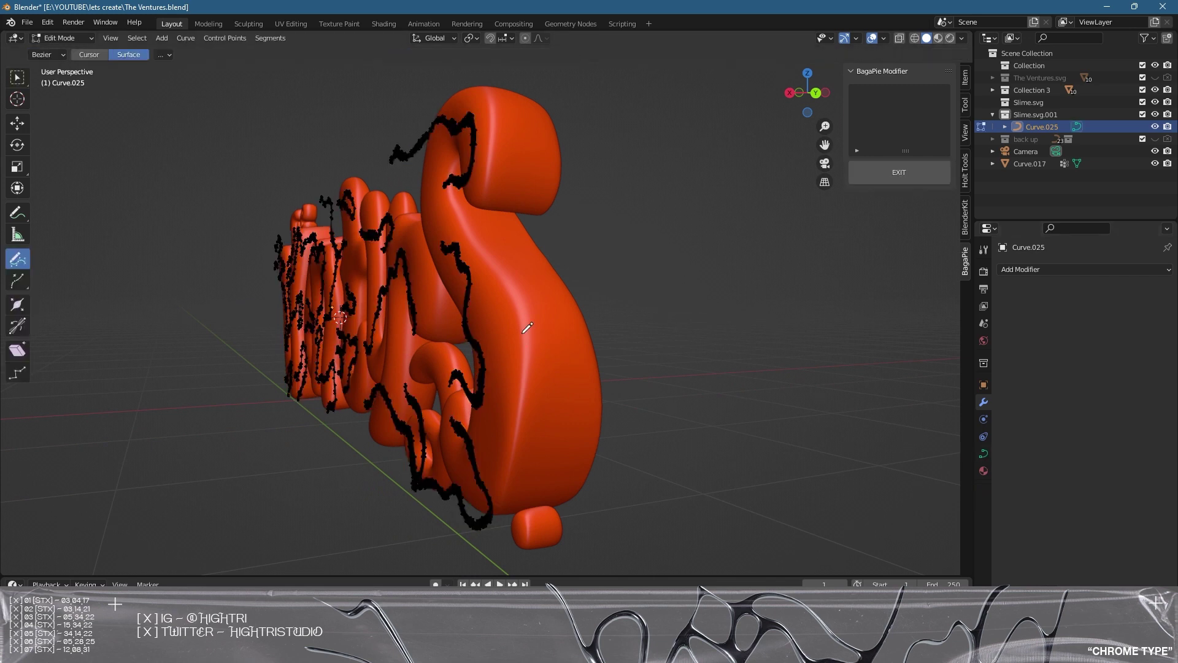
middle_drag(533, 361, 631, 376)
scroll(632, 377, up, 5)
shift+middle_drag(547, 381, 616, 292)
shift+middle_drag(846, 341, 630, 350)
scroll(517, 429, up, 2)
middle_drag(635, 306, 620, 343)
key(KP_3)
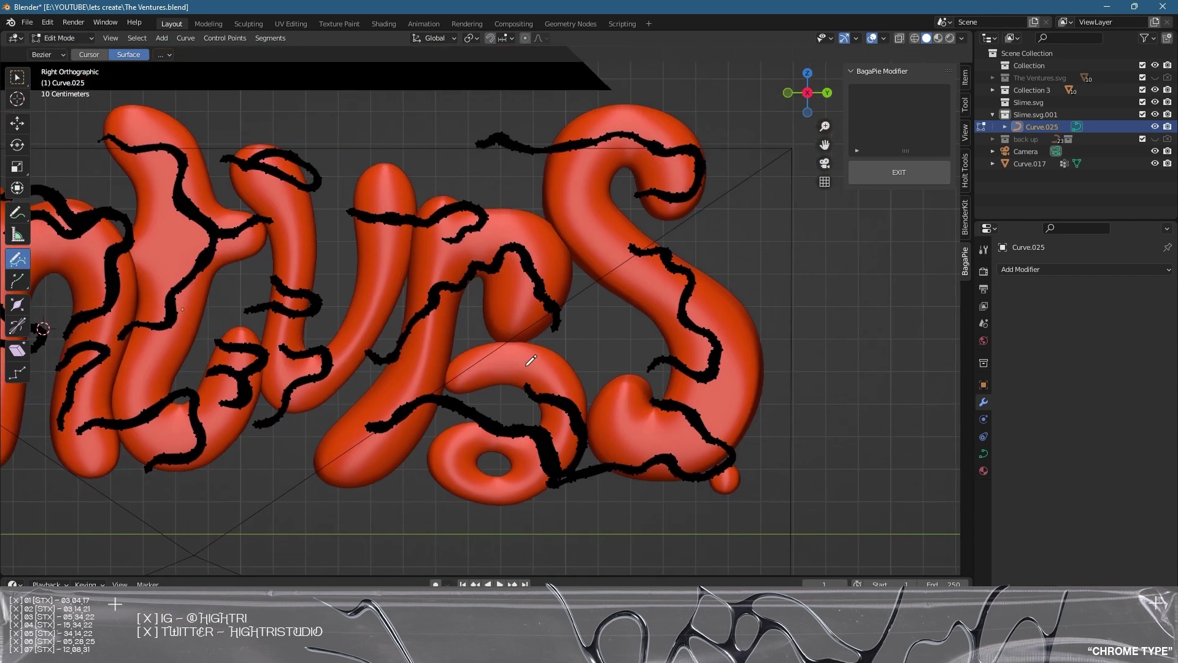
key(Tab)
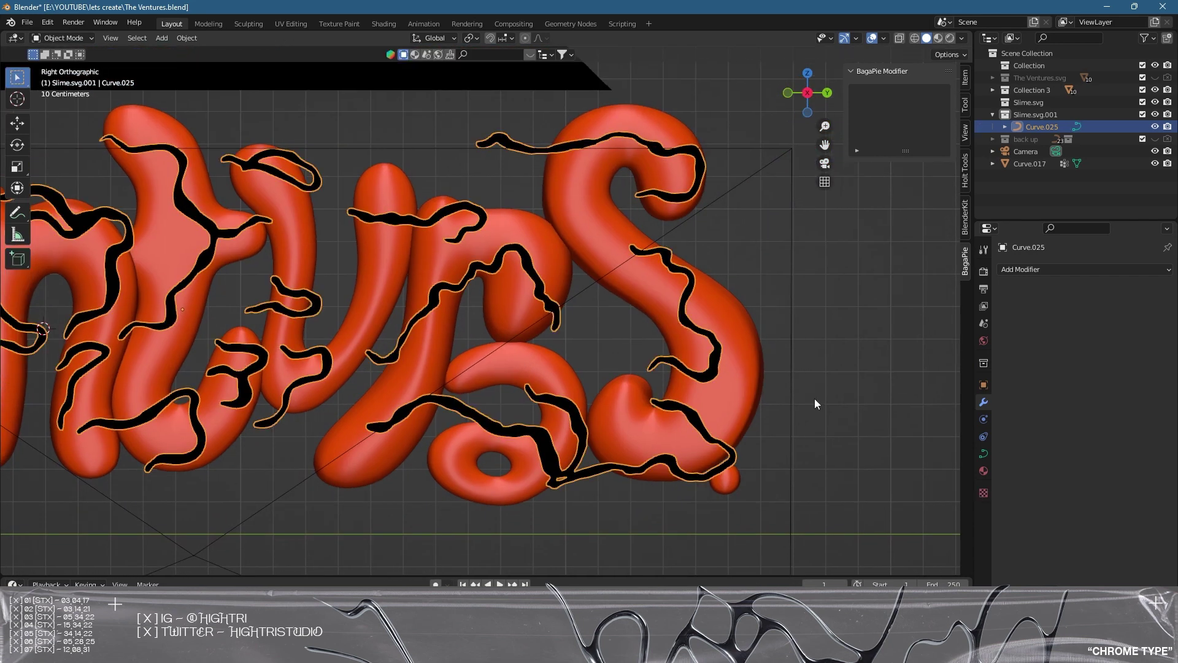
- Give the slime curve thickness by setting its geometry Extrude value to 0.005 m
click(983, 454)
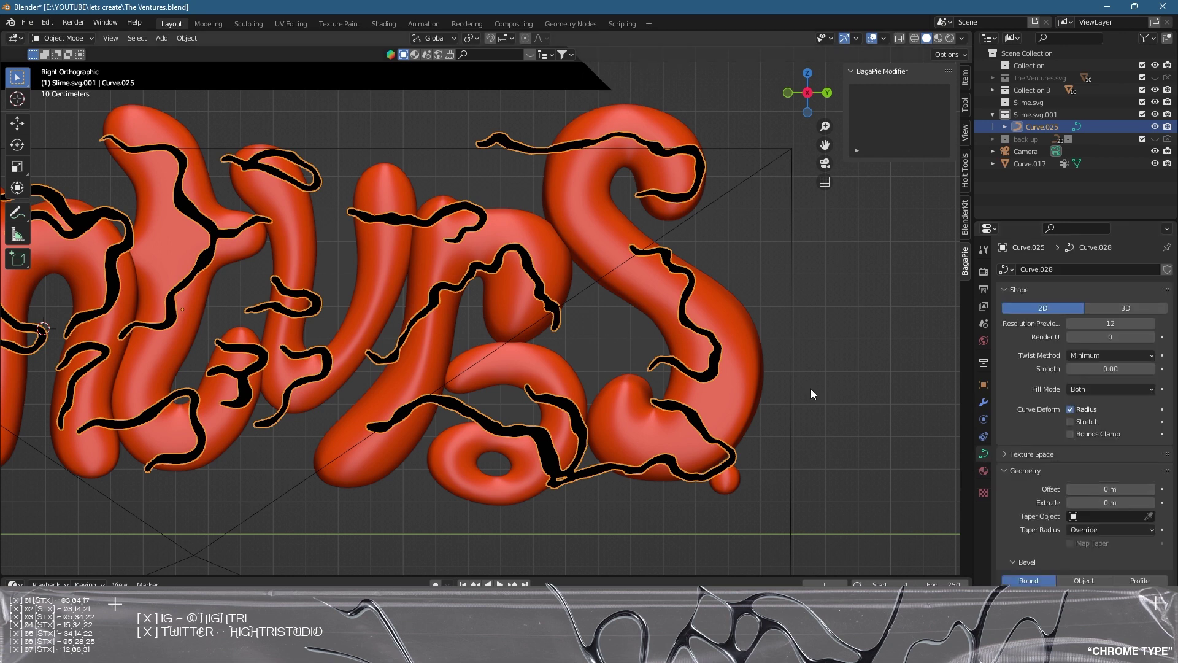
middle_drag(826, 392, 749, 400)
drag(1112, 502, 1123, 502)
middle_drag(730, 396, 554, 366)
click(1134, 503)
click(1085, 502)
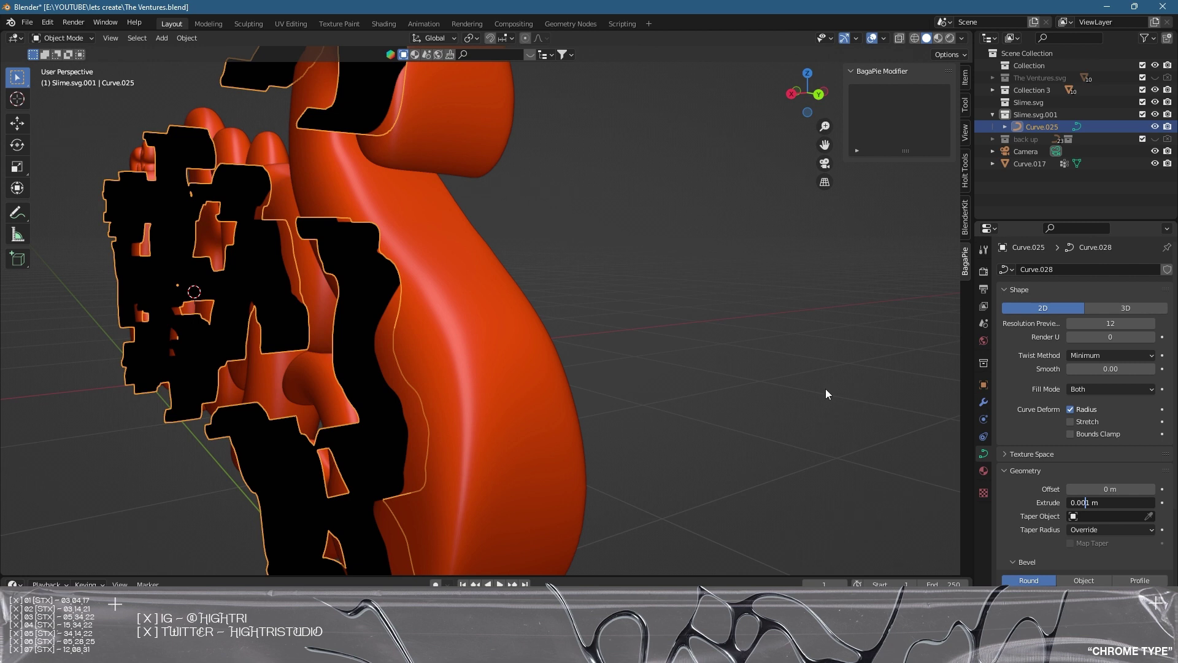
text(0)
key(Return)
click(1091, 502)
click(1091, 502)
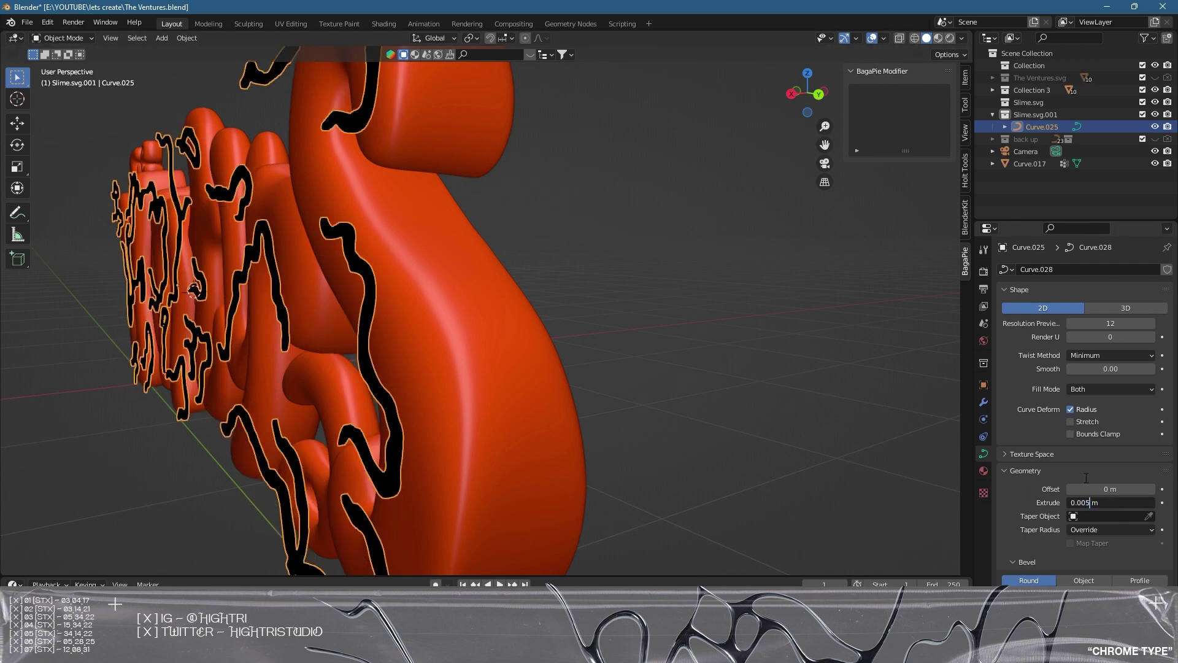
key(Return)
middle_drag(578, 331, 602, 400)
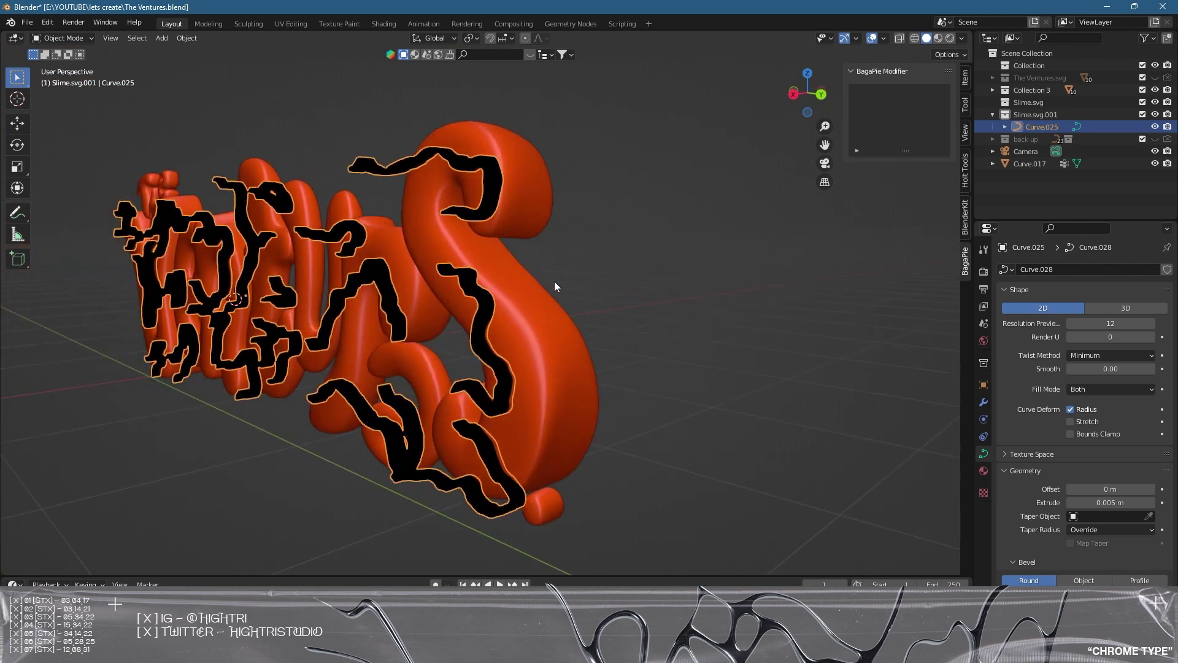
middle_drag(551, 340, 619, 354)
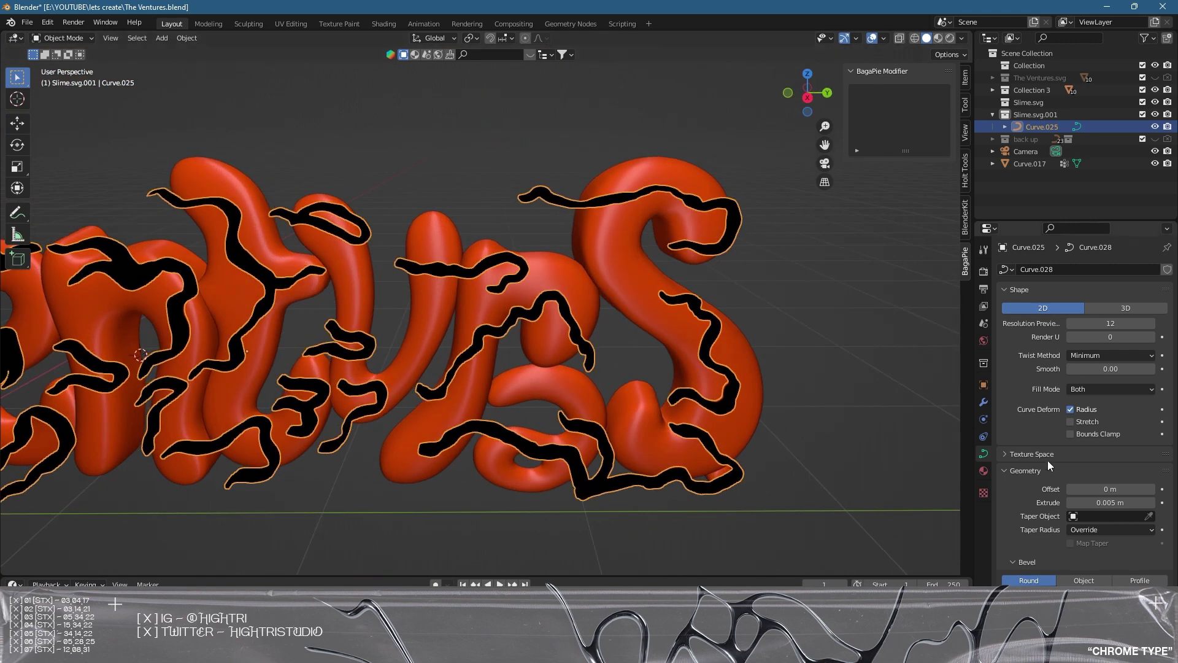
- Remove the SVGMat.001 material slot from the slime curve and keep the curve selected
click(985, 471)
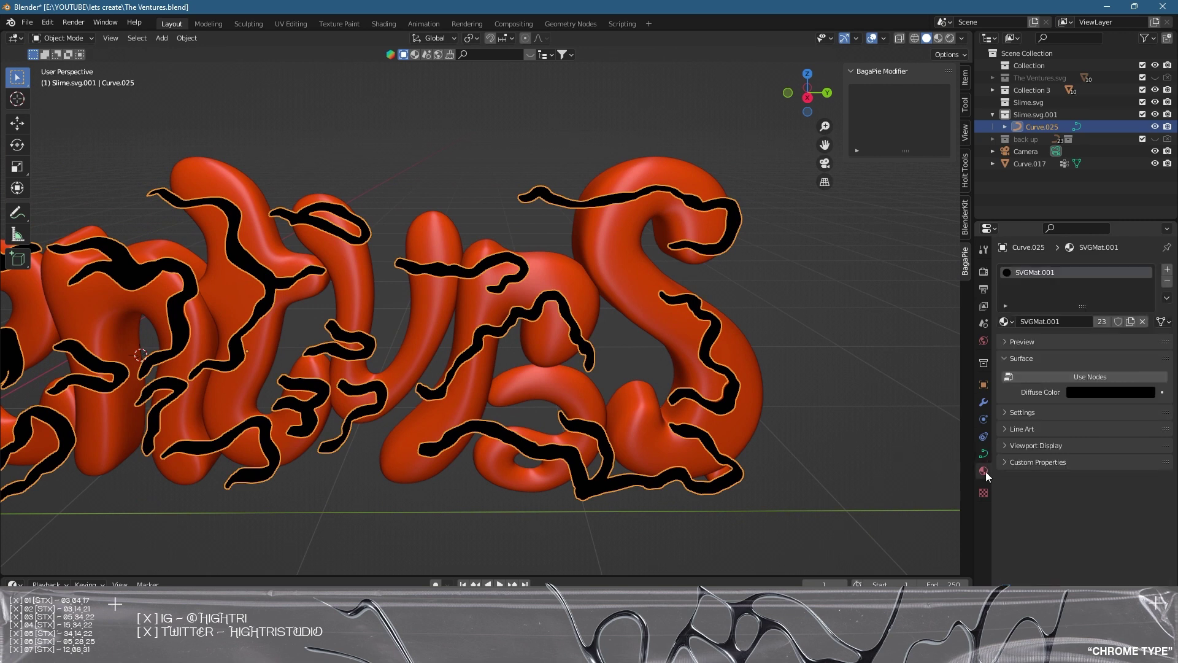
click(1165, 282)
middle_drag(831, 345, 753, 341)
click(753, 341)
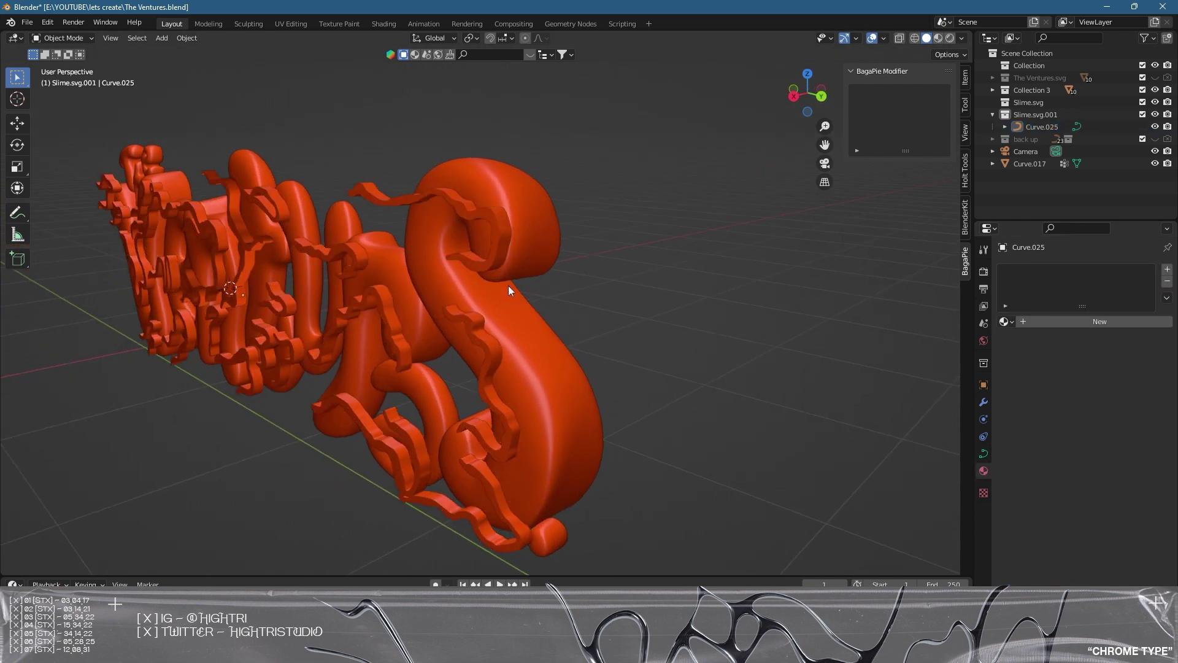
click(508, 235)
middle_drag(508, 235, 700, 321)
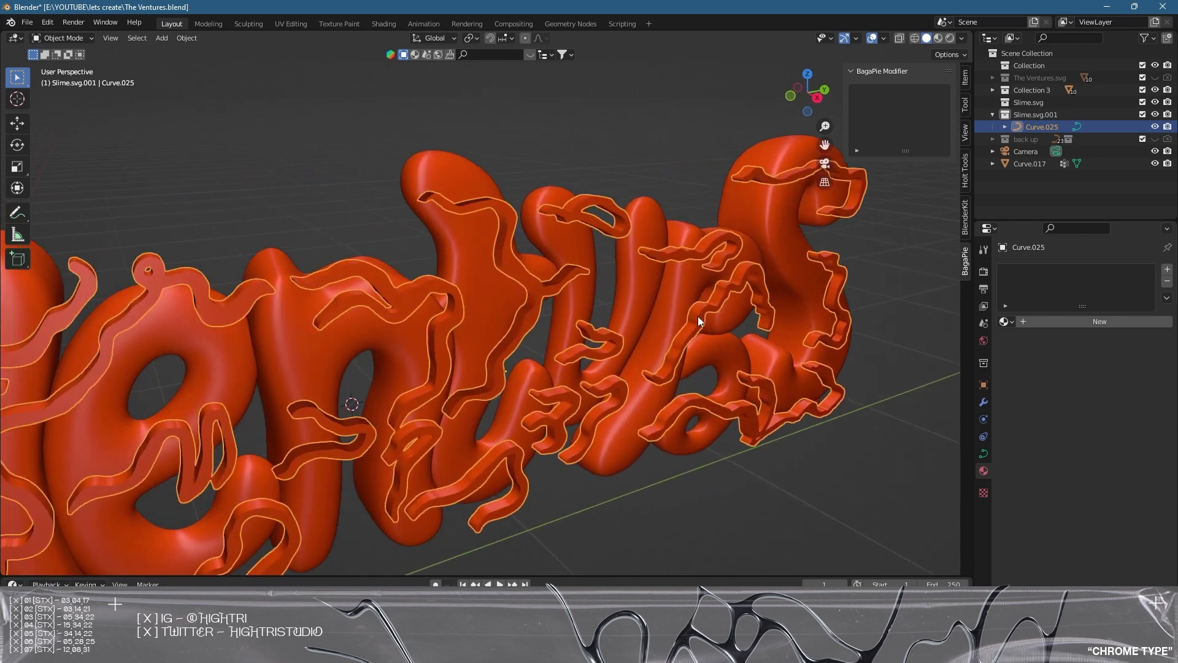
- Convert the extruded slime curve to a mesh
click(983, 454)
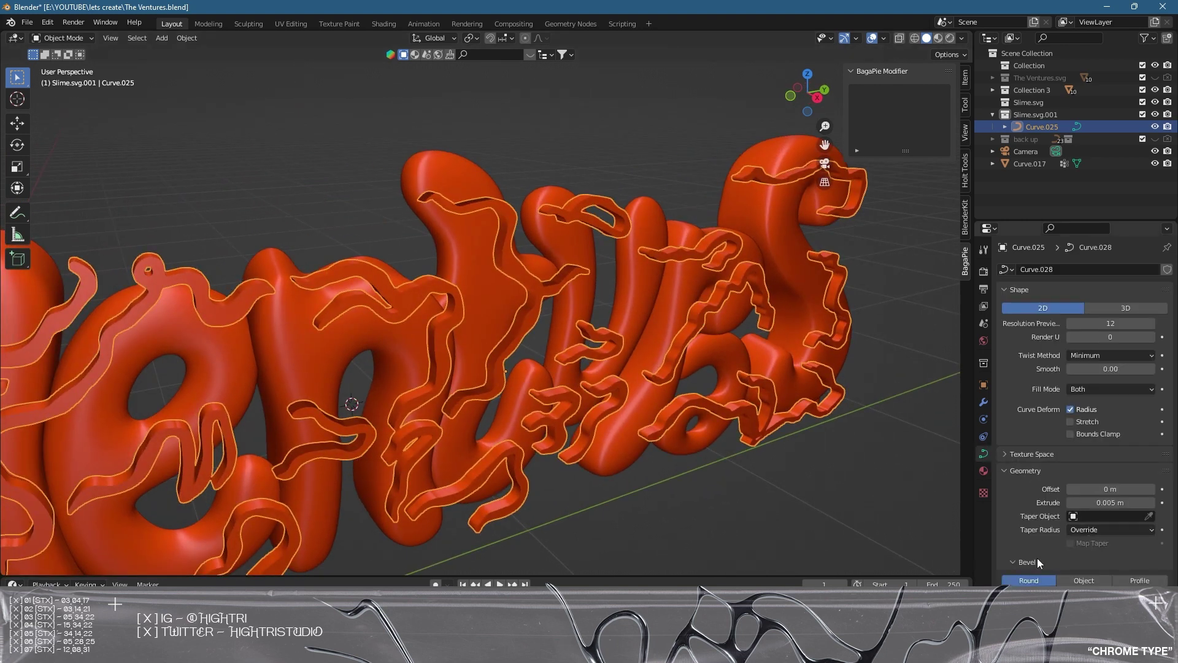
scroll(1046, 558, down, 2)
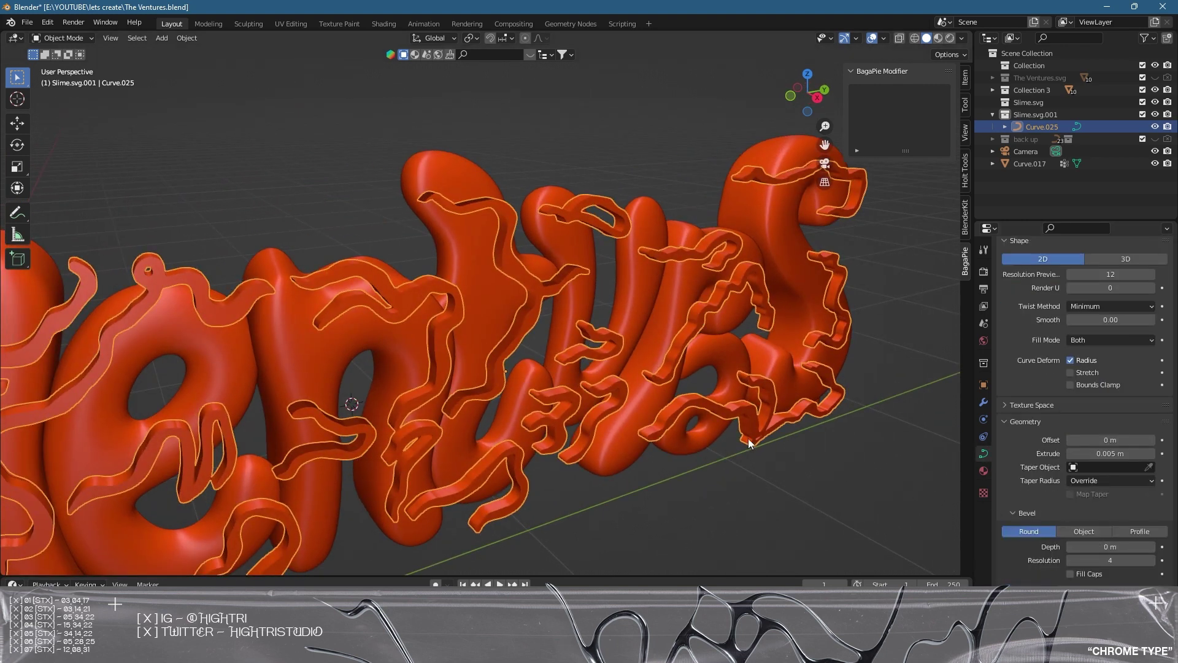
middle_drag(763, 444, 739, 440)
shift+middle_drag(63, 80, 282, 114)
middle_drag(652, 280, 607, 374)
click(187, 37)
mouse_move(233, 373)
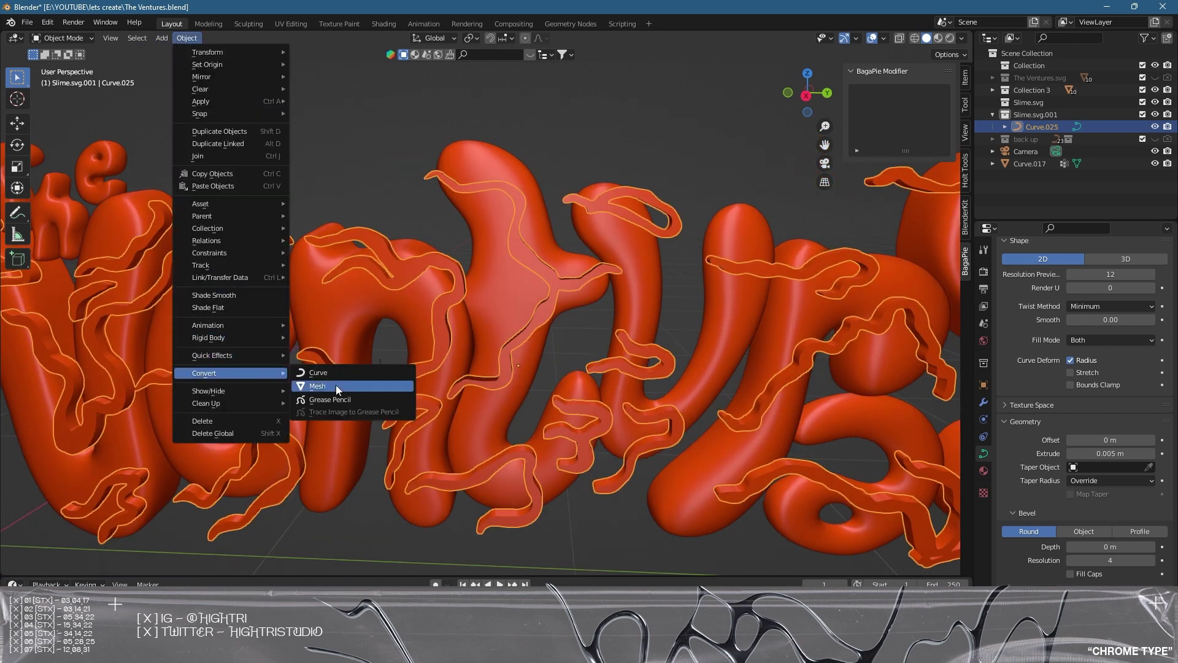
click(366, 387)
- Inspect the converted slime mesh's topology up close in Edit Mode, and return to Object Mode
middle_drag(752, 368, 654, 328)
key(Tab)
middle_drag(602, 261, 387, 183)
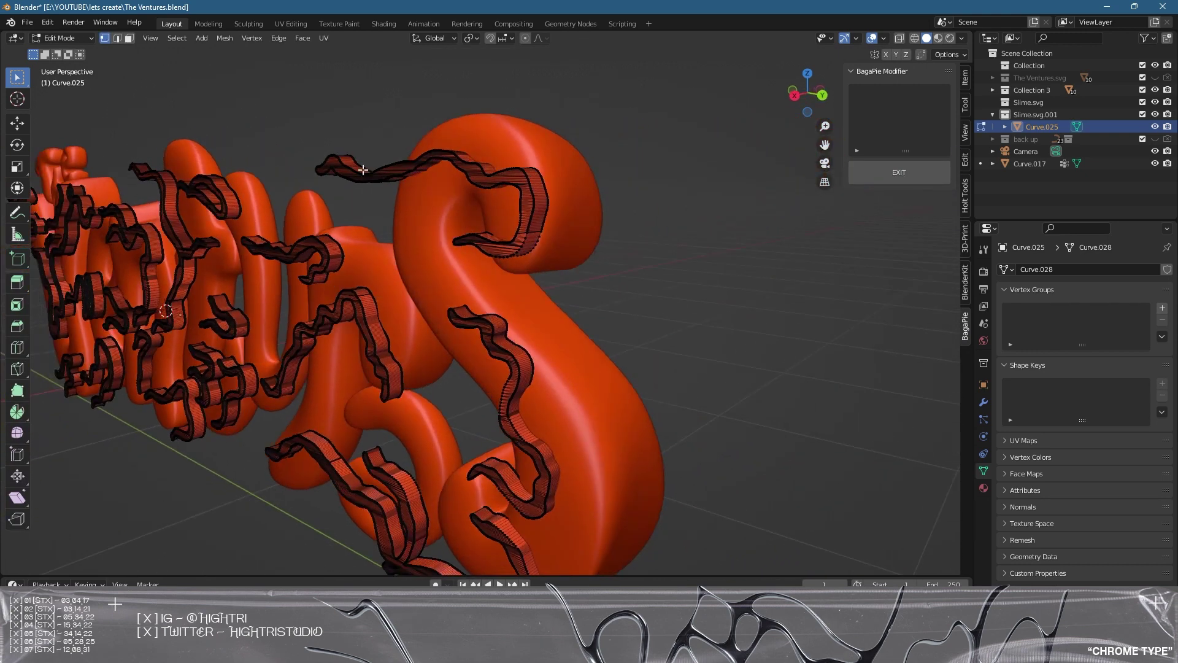
shift+middle_drag(545, 466, 550, 371)
scroll(550, 372, up, 6)
scroll(688, 383, down, 2)
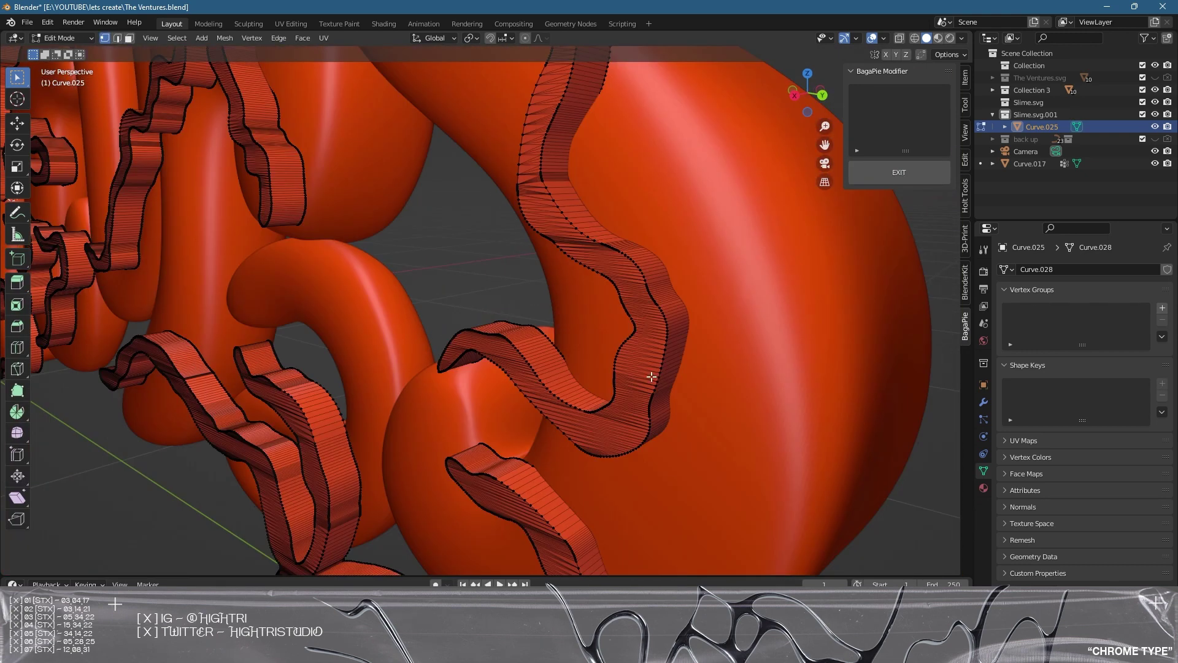
scroll(647, 389, up, 2)
shift+middle_drag(697, 446, 629, 385)
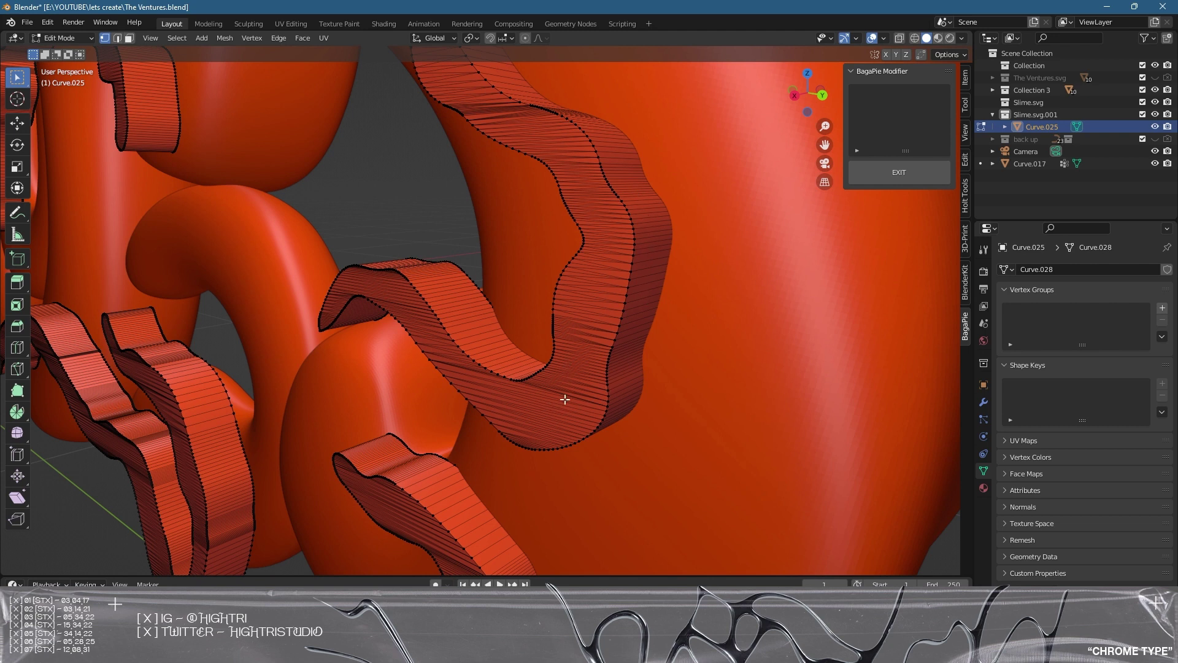
scroll(454, 390, down, 4)
shift+middle_drag(394, 337, 610, 431)
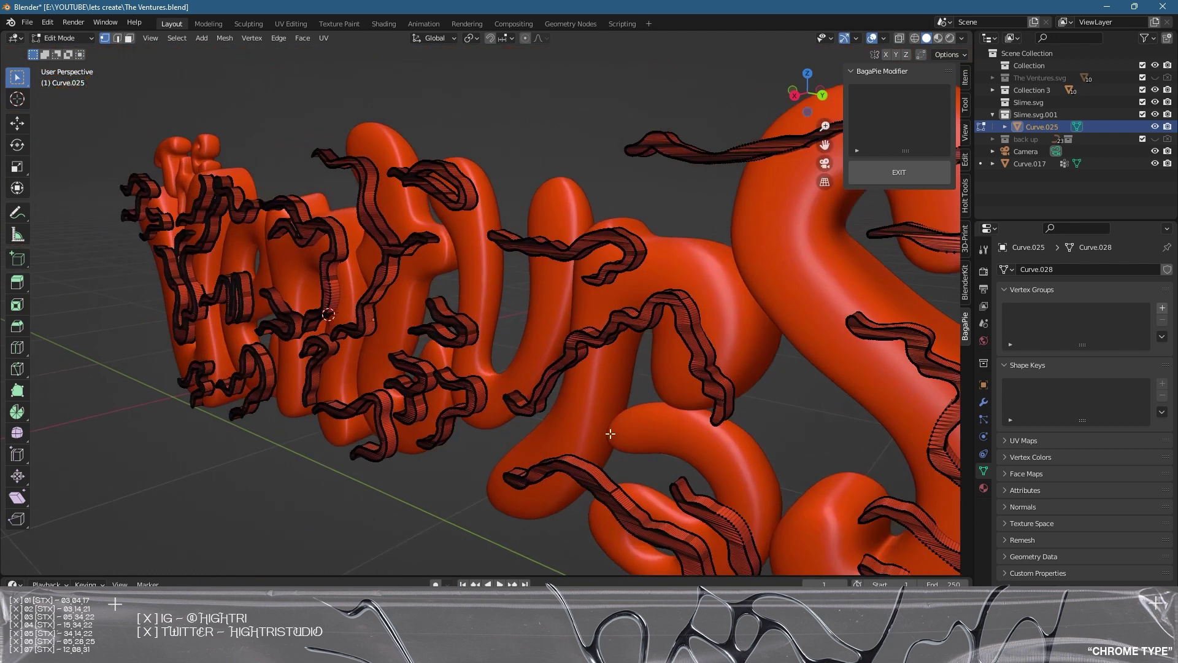
key(Caps_Lock)
key(Tab)
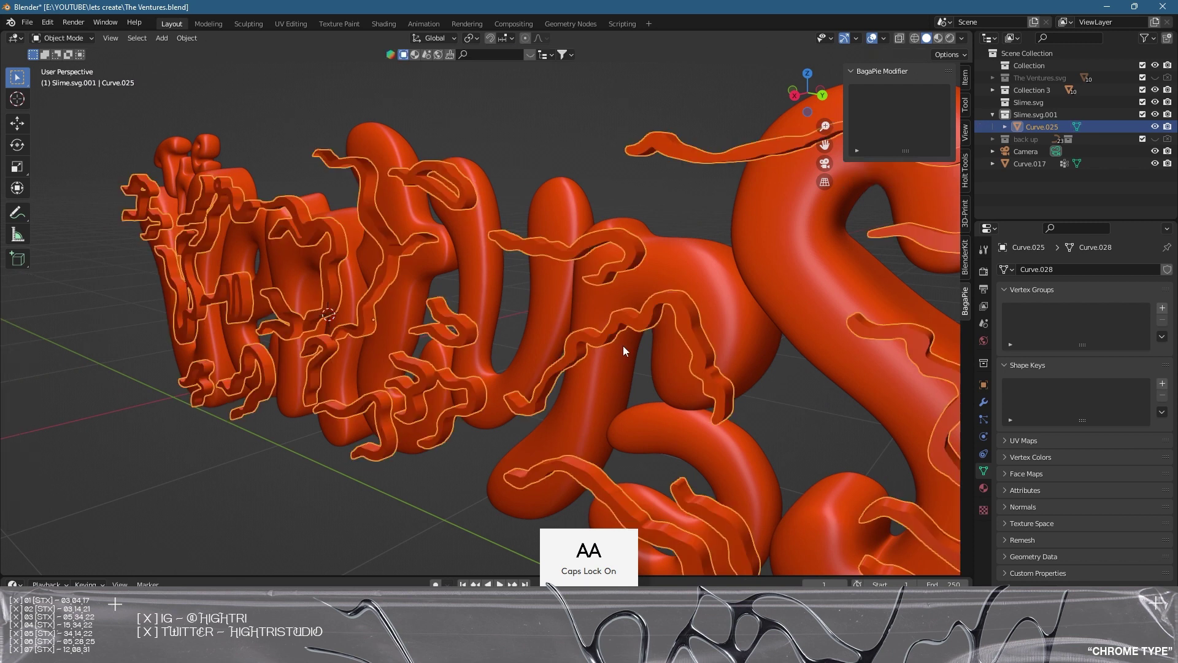
- Add a Remesh modifier to the slime mesh, set its voxel size to 0.00073 m, and apply it
middle_drag(712, 383, 905, 441)
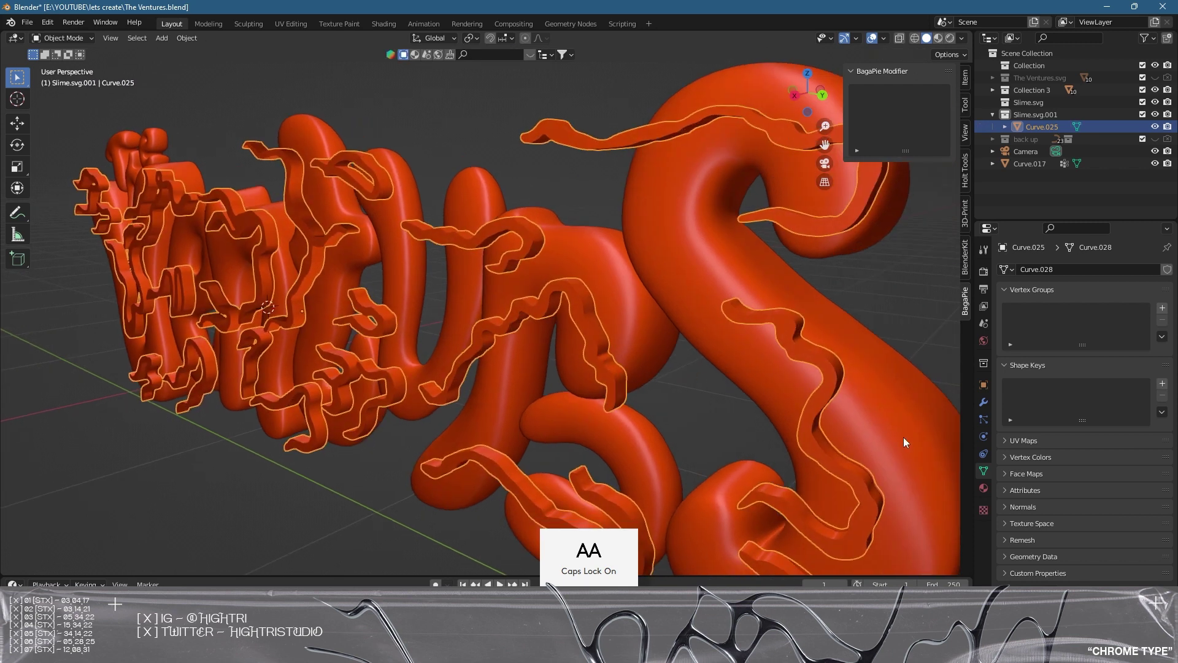
click(983, 402)
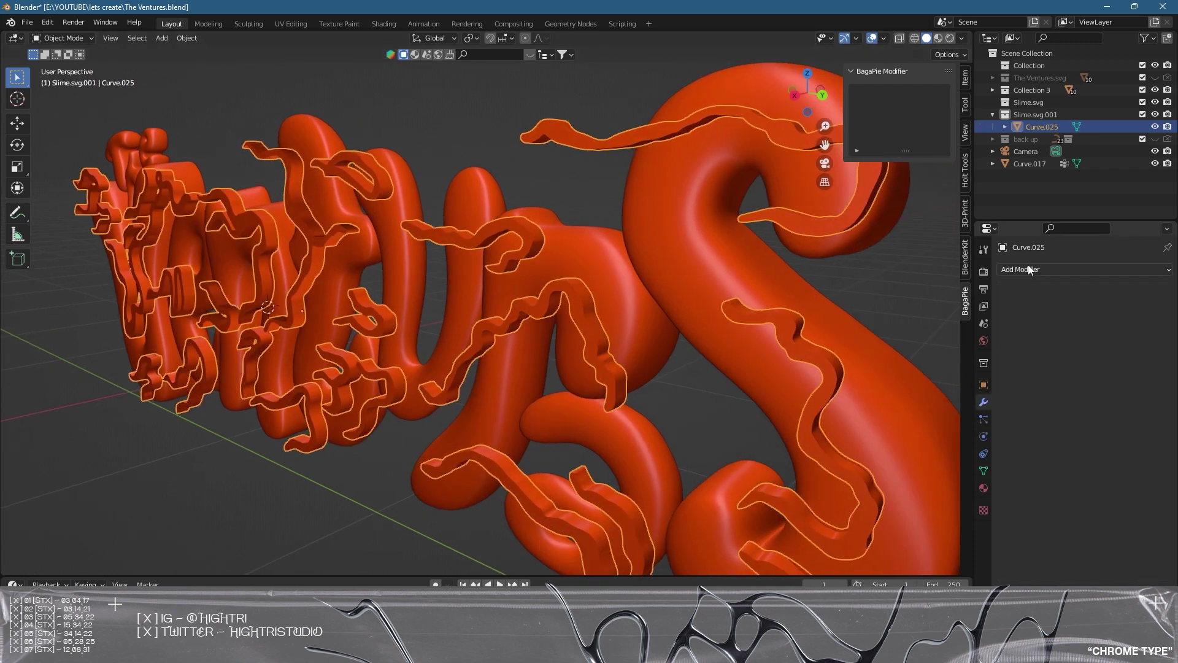
click(1029, 264)
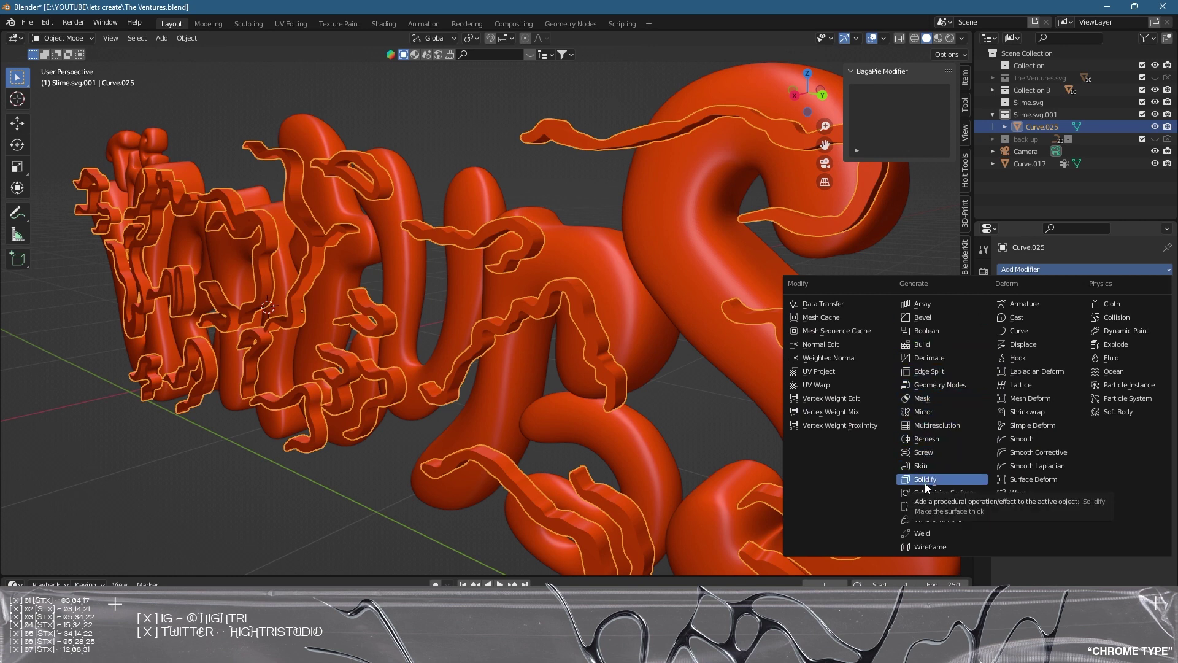
click(934, 440)
shift+middle_drag(701, 347, 625, 336)
shift+middle_drag(464, 346, 548, 358)
drag(1097, 324, 1020, 323)
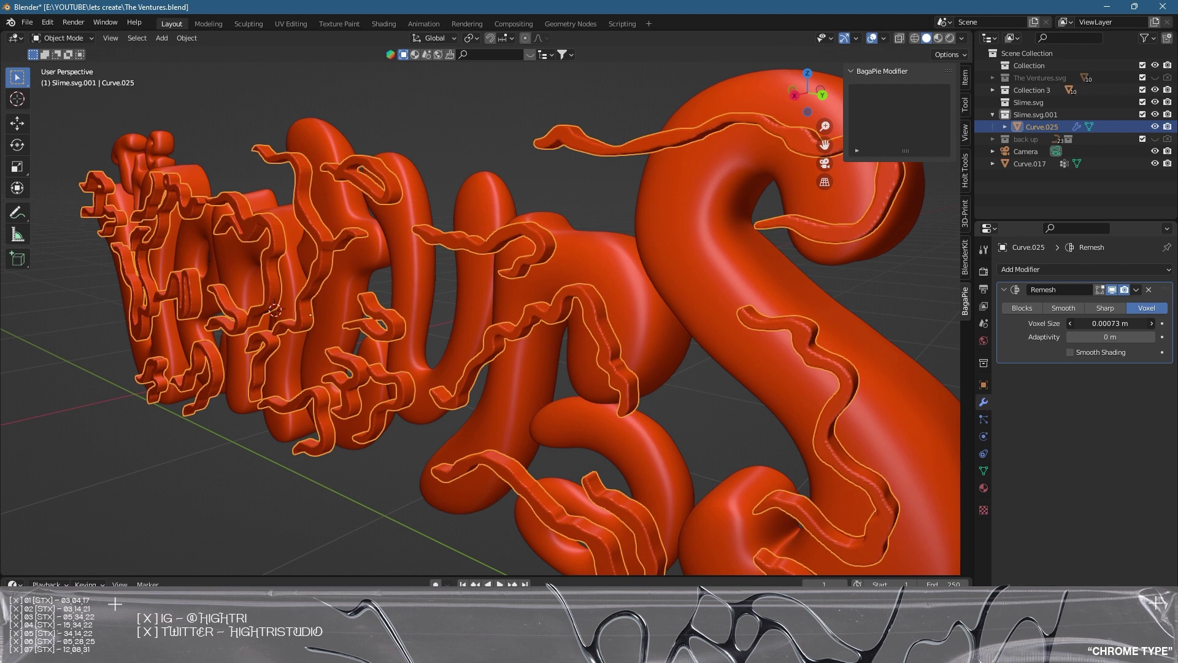
click(1136, 289)
click(1097, 307)
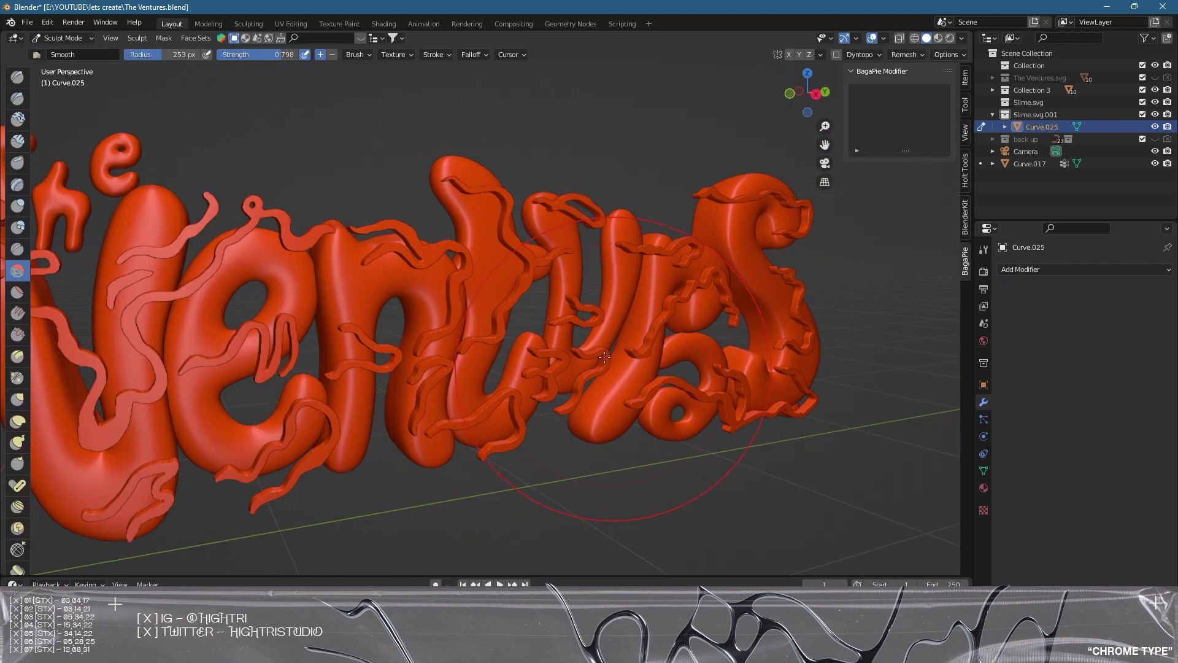
- Try a Smooth brush stroke on the slime strand over the V's left arm in Sculpt Mode, and undo it
mouse_move(604, 357)
middle_down()
mouse_move(651, 376)
mouse_move(437, 354)
mouse_move(524, 300)
middle_up()
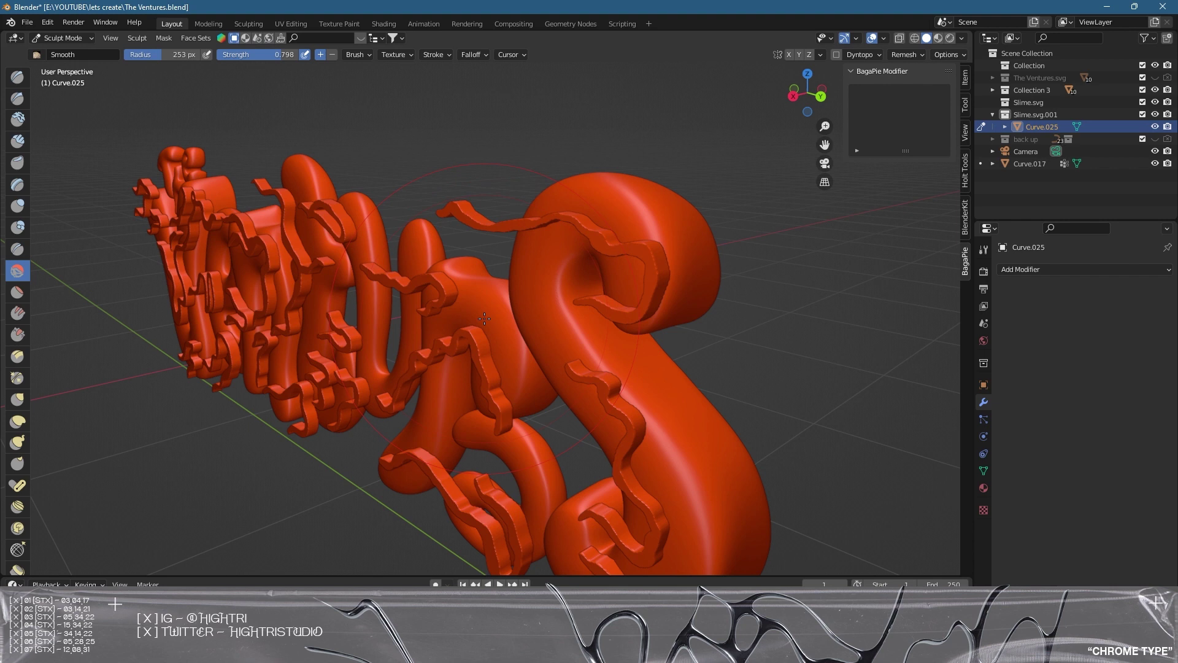
middle_drag(461, 309, 430, 308)
scroll(372, 308, up, 4)
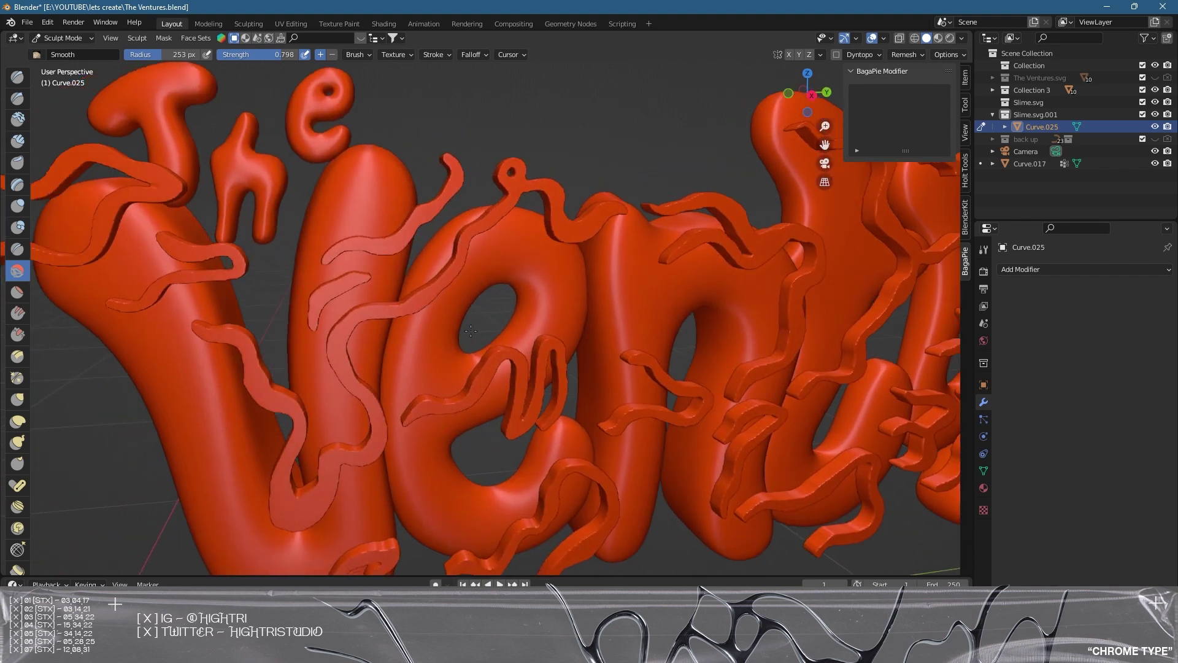
key(KP_3)
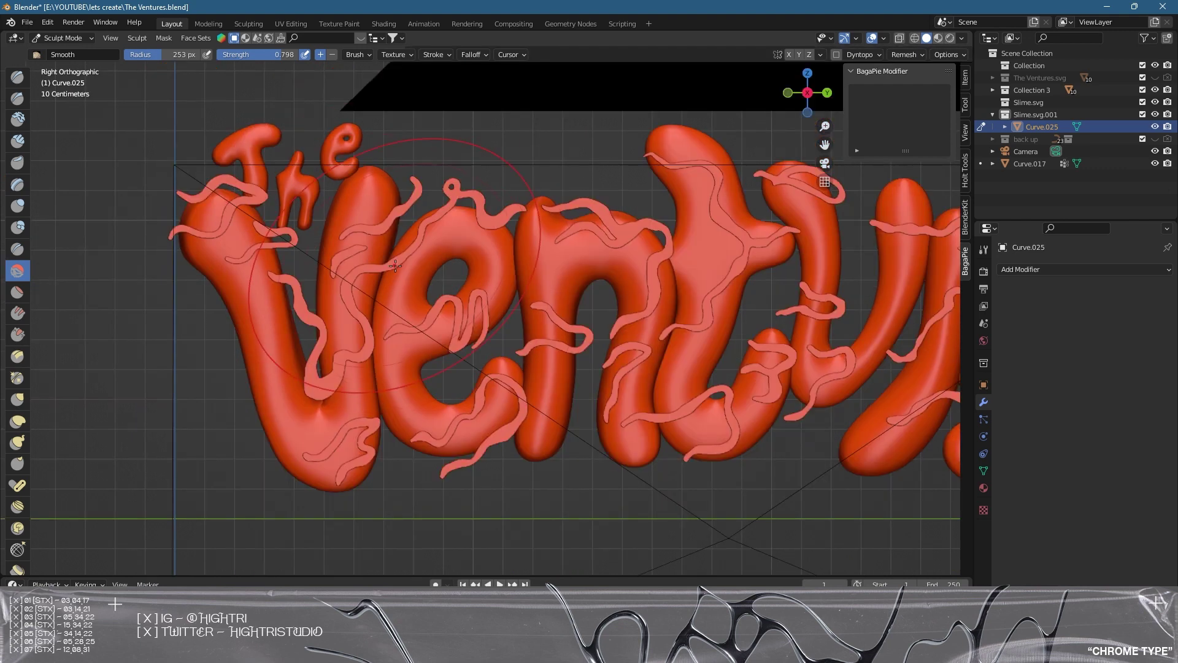
scroll(380, 188, up, 3)
scroll(380, 188, up, 3)
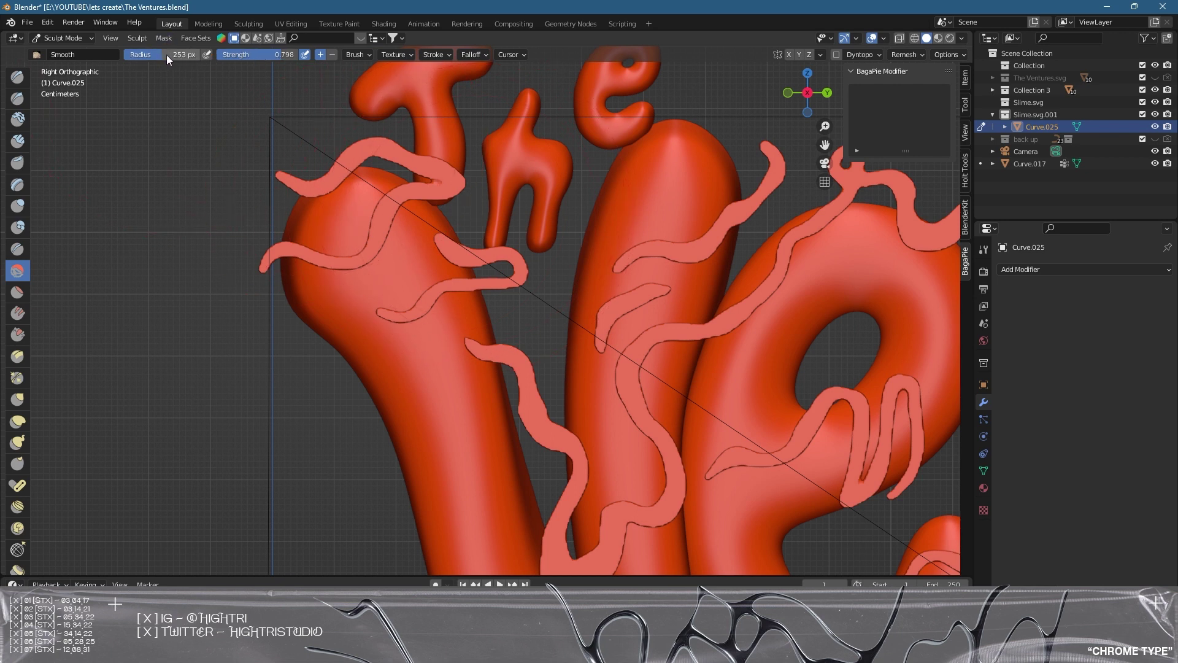
mouse_move(350, 218)
mouse_down()
mouse_move(374, 203)
mouse_move(353, 208)
mouse_up()
key(ctrl+z)
- Smooth the slime strands over the top of the V's left arm with the Smooth brush
middle_drag(442, 251, 699, 249)
key(KP_3)
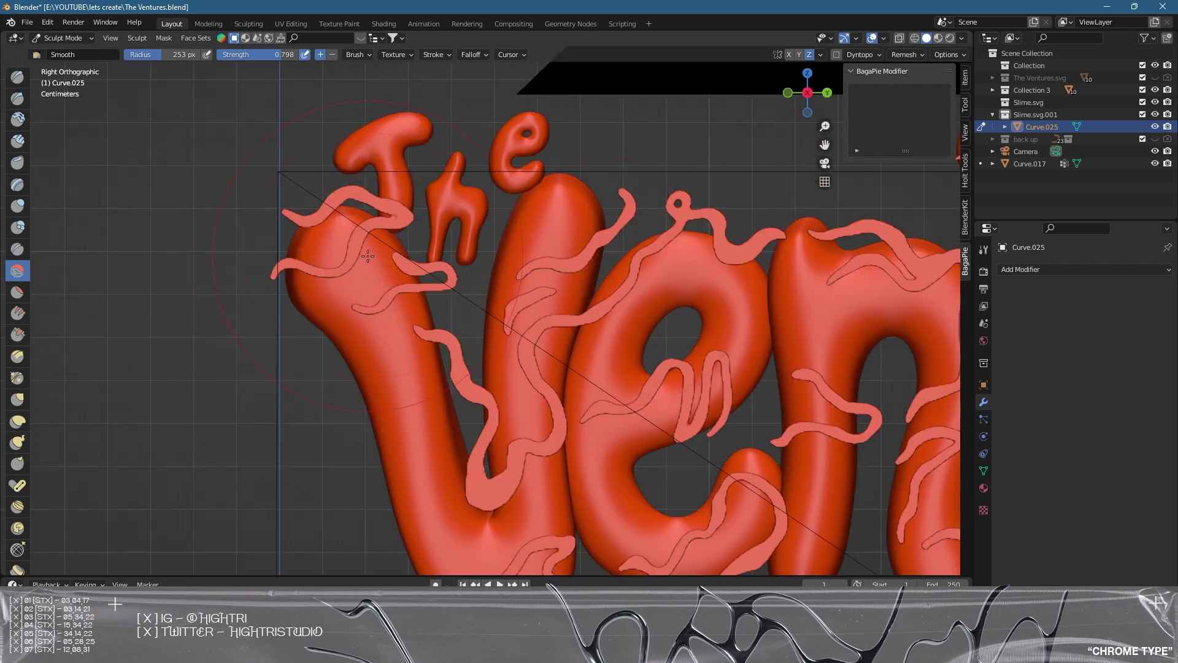
scroll(310, 320, up, 6)
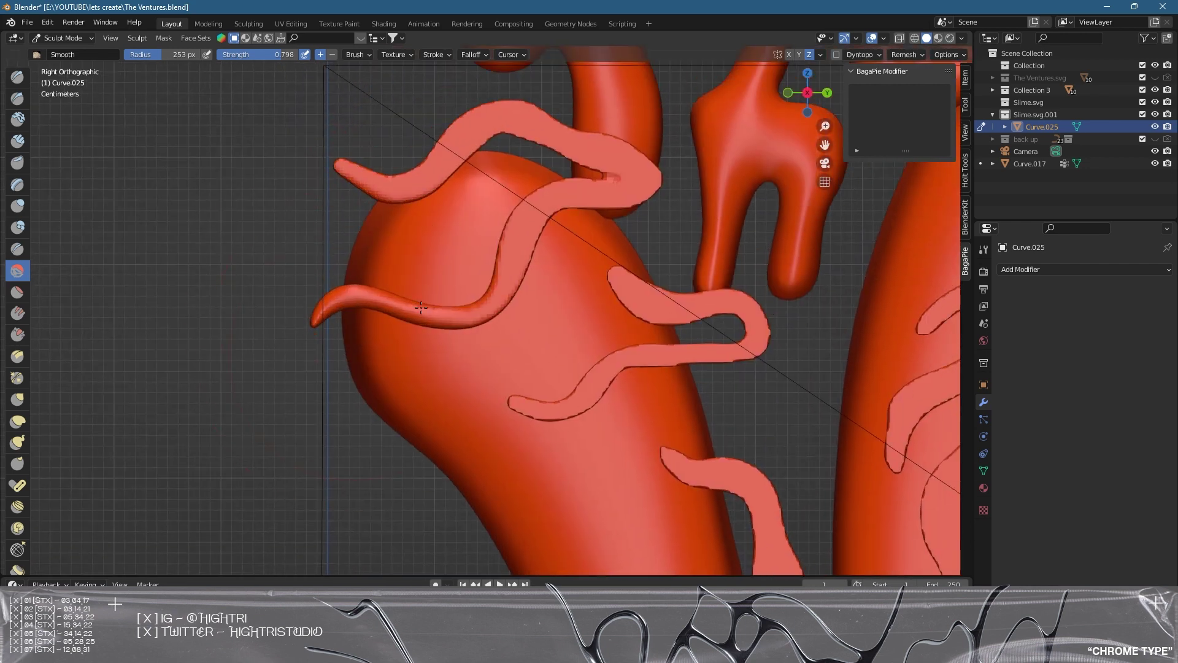
drag(484, 140, 403, 140)
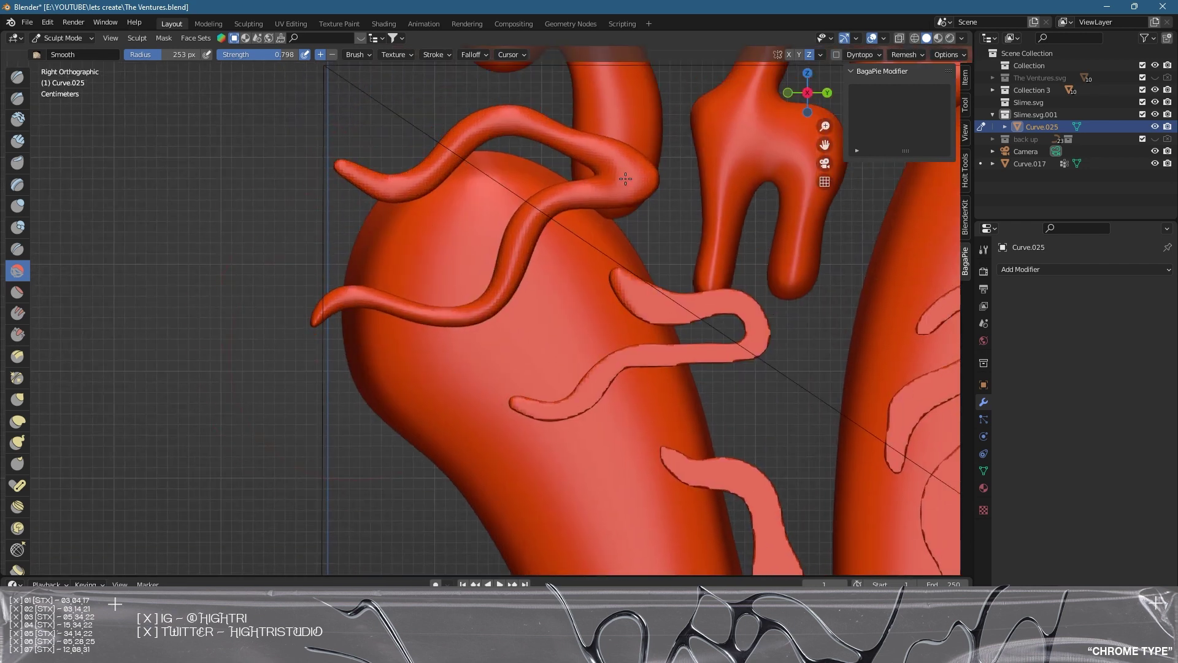
shift+middle_drag(667, 244, 471, 175)
drag(491, 230, 356, 323)
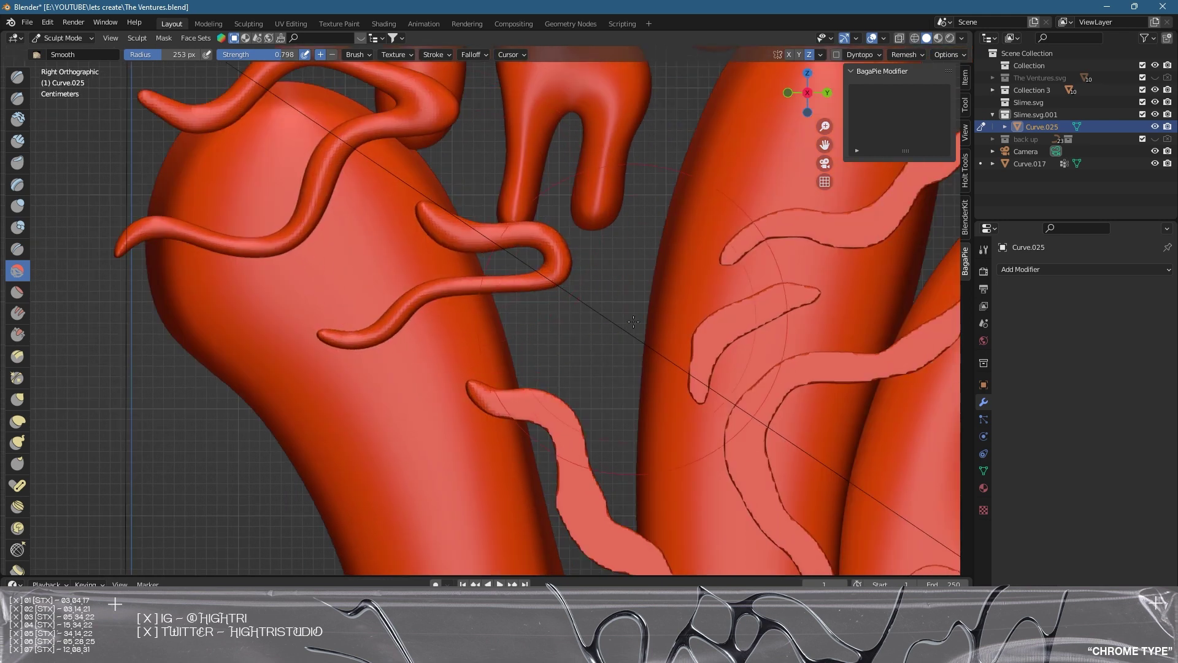
- Smooth the long slime strand running down inside the V, along its right arm and up to the e
shift+middle_drag(492, 288, 333, 206)
drag(362, 334, 420, 410)
shift+middle_drag(421, 410, 378, 254)
mouse_move(378, 255)
mouse_down()
mouse_move(441, 433)
mouse_move(510, 494)
mouse_up()
shift+middle_drag(452, 567, 452, 473)
mouse_move(452, 473)
mouse_down()
mouse_move(618, 342)
mouse_move(641, 307)
mouse_up()
shift+middle_drag(644, 302, 643, 499)
mouse_move(613, 466)
mouse_down()
mouse_move(503, 307)
mouse_move(687, 202)
mouse_up()
shift+middle_drag(687, 203, 479, 275)
drag(478, 275, 644, 171)
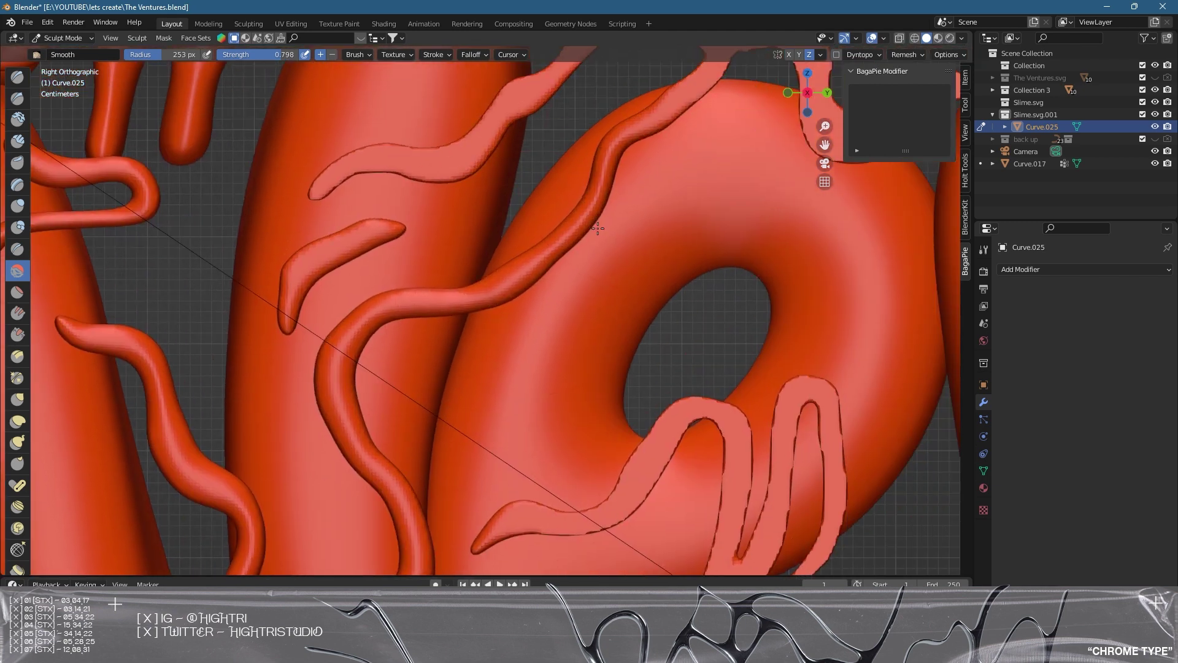
- Smooth the looped strand above the first e and the upper strand on the V's right arm
shift+middle_drag(644, 170, 494, 268)
drag(494, 269, 644, 208)
shift+middle_drag(466, 281, 608, 293)
mouse_move(552, 282)
mouse_down()
mouse_move(374, 270)
mouse_move(534, 147)
mouse_up()
- Smooth the zigzag strand in the middle of the first e and the strands on its lower curve
mouse_move(338, 179)
shift+middle_down()
mouse_move(478, 333)
mouse_move(522, 353)
mouse_move(208, 61)
shift+middle_up()
shift+middle_drag(497, 392, 453, 331)
mouse_move(453, 331)
mouse_down()
mouse_move(513, 313)
mouse_move(630, 226)
mouse_move(638, 258)
mouse_up()
shift+middle_drag(614, 522, 521, 280)
mouse_move(428, 385)
mouse_down()
mouse_move(392, 447)
mouse_move(559, 242)
mouse_move(521, 512)
mouse_move(484, 552)
mouse_up()
shift+middle_drag(640, 427, 683, 341)
- Smooth the slime at the base of the V and the curled strand on the n's left stem
shift+middle_drag(450, 483, 720, 397)
mouse_move(349, 442)
mouse_down()
mouse_move(399, 319)
mouse_move(328, 293)
mouse_up()
mouse_move(920, 192)
shift+middle_down()
mouse_move(360, 324)
mouse_move(210, 441)
shift+middle_up()
mouse_move(282, 256)
mouse_down()
mouse_move(442, 234)
mouse_move(347, 94)
mouse_up()
- Smooth the hooked strand on the n's right stem and the strands along the lower part of the t
shift+middle_drag(669, 342, 535, 271)
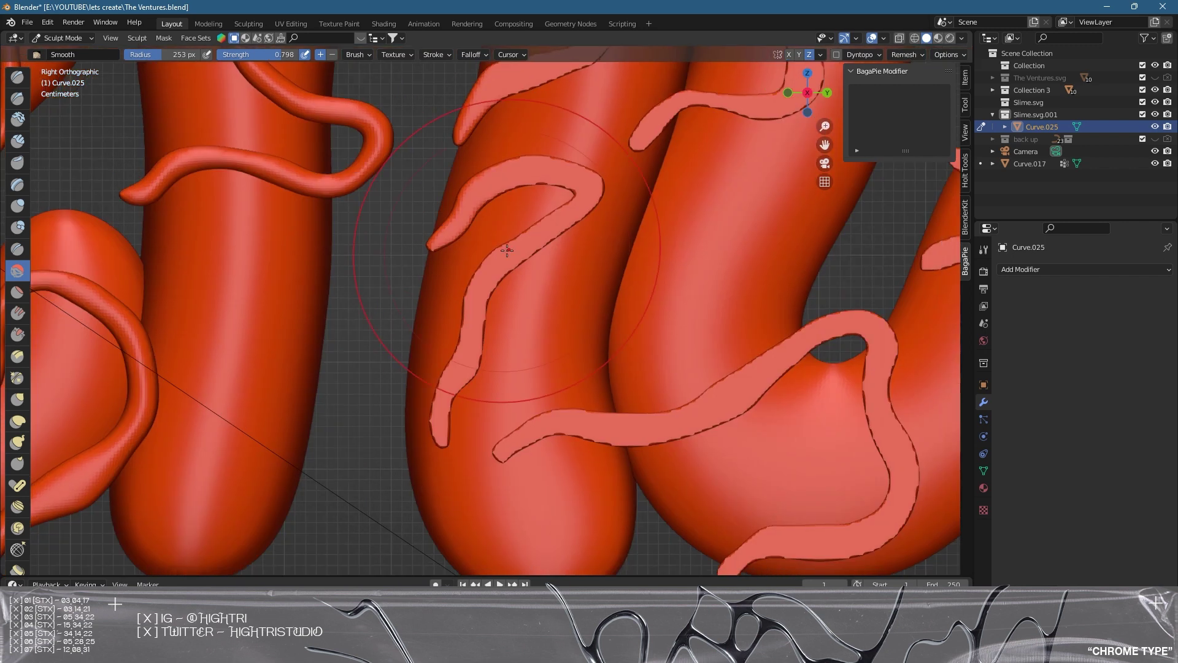
drag(431, 391, 515, 214)
shift+middle_drag(705, 328, 519, 237)
mouse_move(430, 349)
mouse_down()
mouse_move(507, 334)
mouse_move(671, 359)
mouse_move(624, 458)
mouse_up()
shift+middle_drag(705, 310, 402, 398)
drag(454, 374, 505, 312)
drag(510, 177, 599, 217)
- Smooth the curled slime strands on the lower and middle parts of the u's left stem
shift+middle_drag(724, 233, 465, 276)
mouse_move(491, 251)
mouse_down()
mouse_move(528, 282)
mouse_move(362, 442)
mouse_up()
shift+middle_drag(469, 235, 536, 422)
mouse_move(478, 276)
mouse_down()
mouse_move(509, 239)
mouse_move(540, 246)
mouse_up()
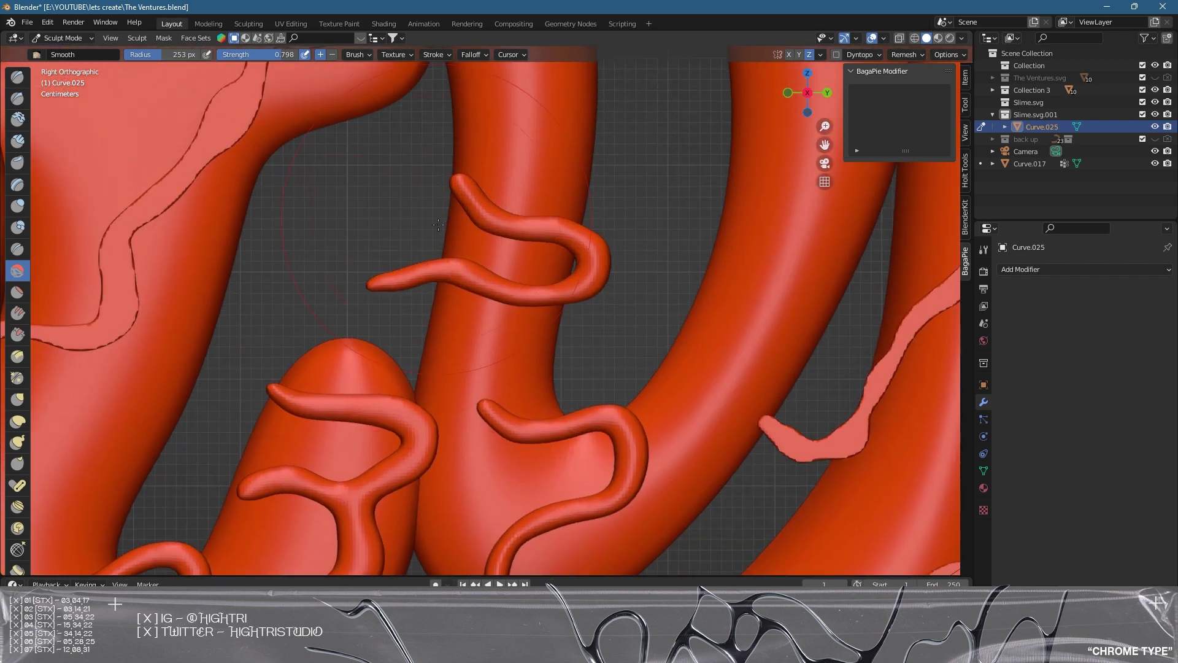
- Smooth the wavy slime strand running up the t's stem toward its crossbar
shift+middle_drag(486, 269, 736, 304)
mouse_move(216, 393)
mouse_down()
mouse_move(356, 270)
mouse_move(380, 208)
mouse_up()
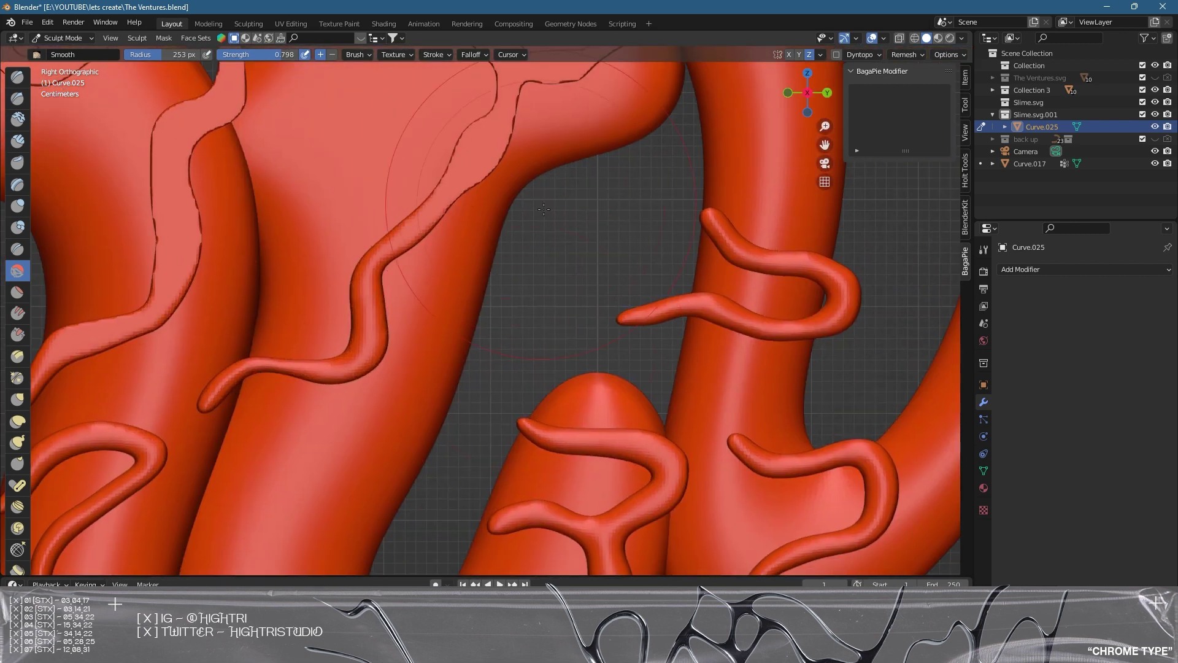
shift+middle_drag(380, 208, 386, 362)
drag(430, 380, 518, 228)
drag(649, 185, 529, 220)
- Smooth the branching strand at the t's crossbar and its continuation to the top of the t
shift+middle_drag(530, 221, 686, 81)
scroll(565, 354, up, 3)
shift+middle_drag(566, 353, 603, 295)
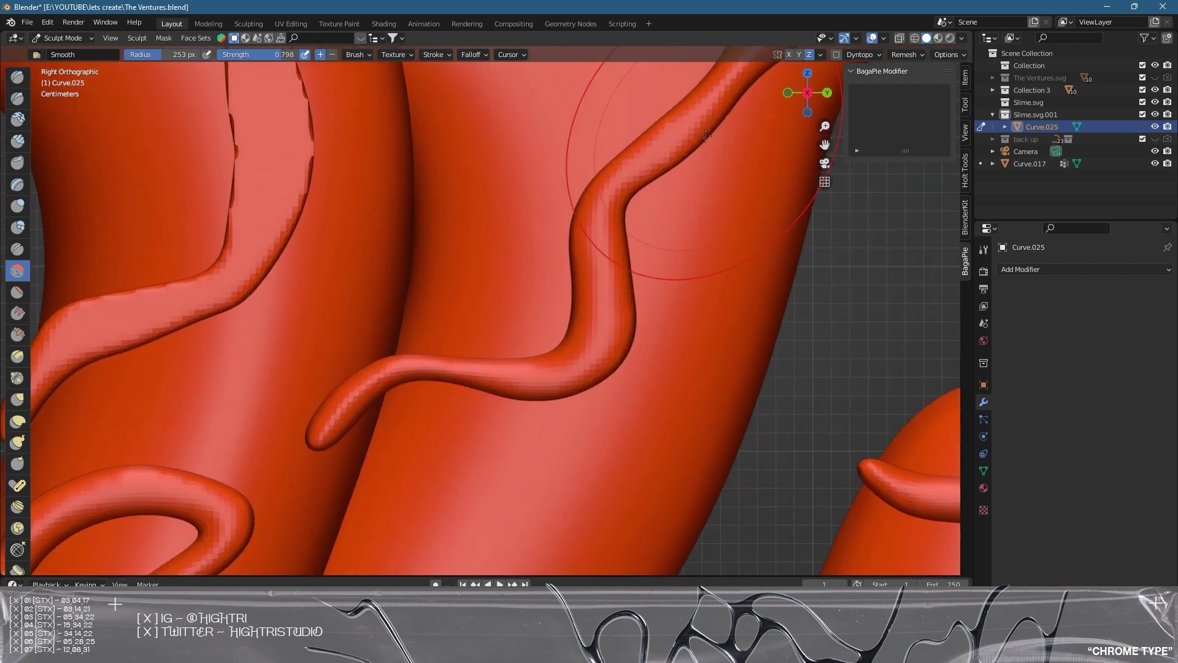
shift+middle_drag(664, 157, 465, 387)
shift+middle_drag(641, 187, 502, 406)
scroll(569, 358, down, 2)
drag(460, 284, 332, 190)
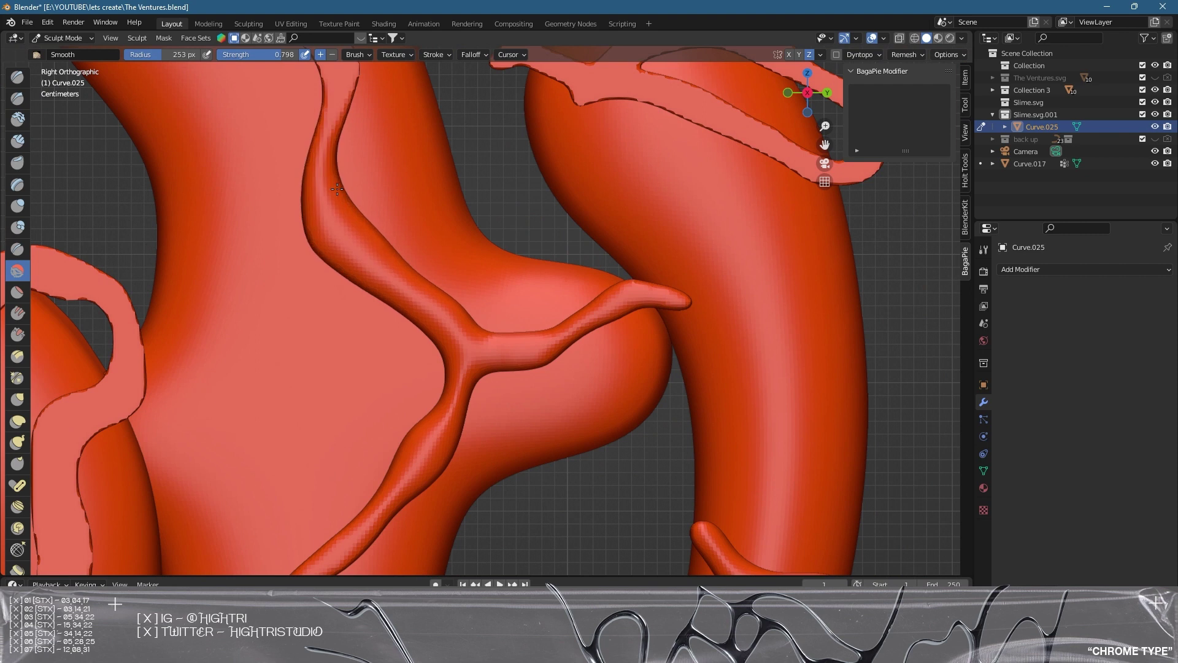
shift+middle_drag(385, 219, 510, 387)
mouse_move(510, 387)
mouse_down()
mouse_move(415, 190)
mouse_move(341, 177)
mouse_up()
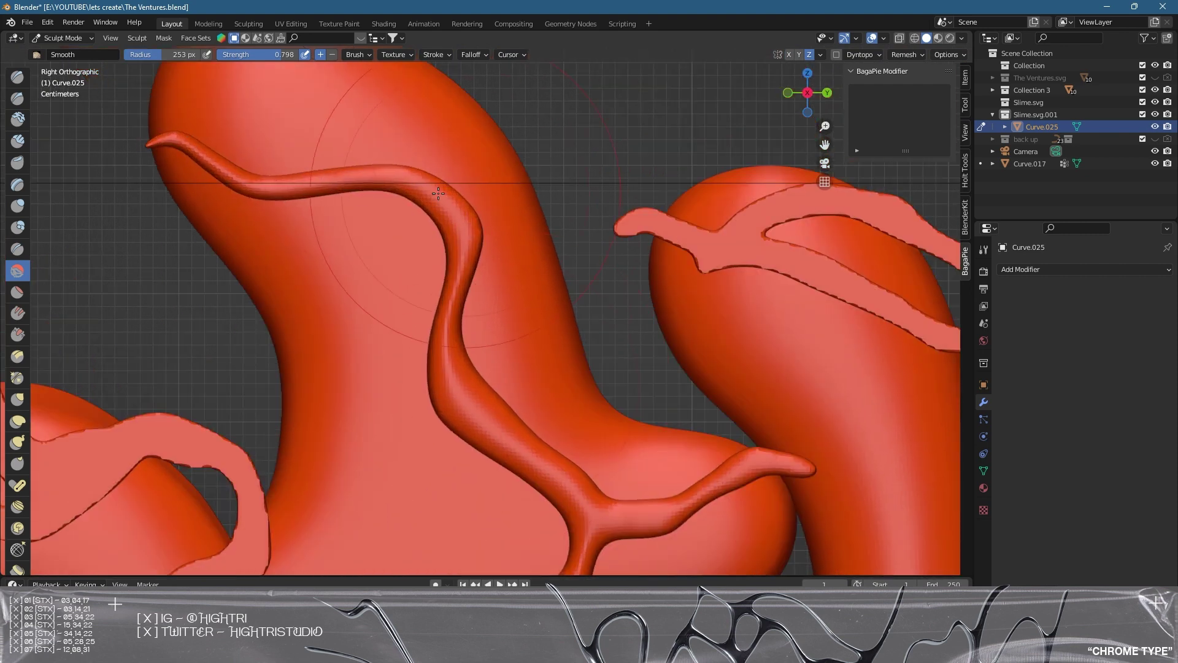
- Smooth the looped strand at the top of the u and the slime strands across the r
shift+middle_drag(484, 179, 130, 161)
mouse_move(258, 183)
mouse_down()
mouse_move(528, 270)
mouse_move(479, 199)
mouse_move(427, 187)
mouse_up()
shift+middle_drag(662, 299, 324, 163)
mouse_move(466, 282)
mouse_down()
mouse_move(566, 301)
mouse_move(766, 307)
mouse_up()
shift+middle_drag(766, 307, 484, 297)
mouse_move(484, 297)
mouse_down()
mouse_move(592, 240)
mouse_move(605, 350)
mouse_up()
shift+middle_drag(736, 410, 576, 266)
mouse_move(577, 265)
mouse_down()
mouse_move(699, 374)
mouse_move(791, 373)
mouse_up()
mouse_move(790, 374)
shift+middle_down()
mouse_move(723, 292)
mouse_move(642, 157)
shift+middle_up()
drag(643, 157, 663, 331)
- Smooth the forked strand from the r's foot across the second e toward the base of the S
shift+middle_drag(663, 332, 883, 374)
mouse_move(638, 154)
mouse_down()
mouse_move(417, 258)
mouse_move(319, 368)
mouse_move(124, 488)
mouse_up()
mouse_move(377, 498)
shift+middle_down()
mouse_move(203, 307)
mouse_move(126, 160)
shift+middle_up()
drag(546, 304, 725, 421)
shift+middle_drag(726, 421, 761, 289)
mouse_move(816, 466)
mouse_down()
mouse_move(675, 466)
mouse_move(393, 313)
mouse_move(259, 190)
mouse_up()
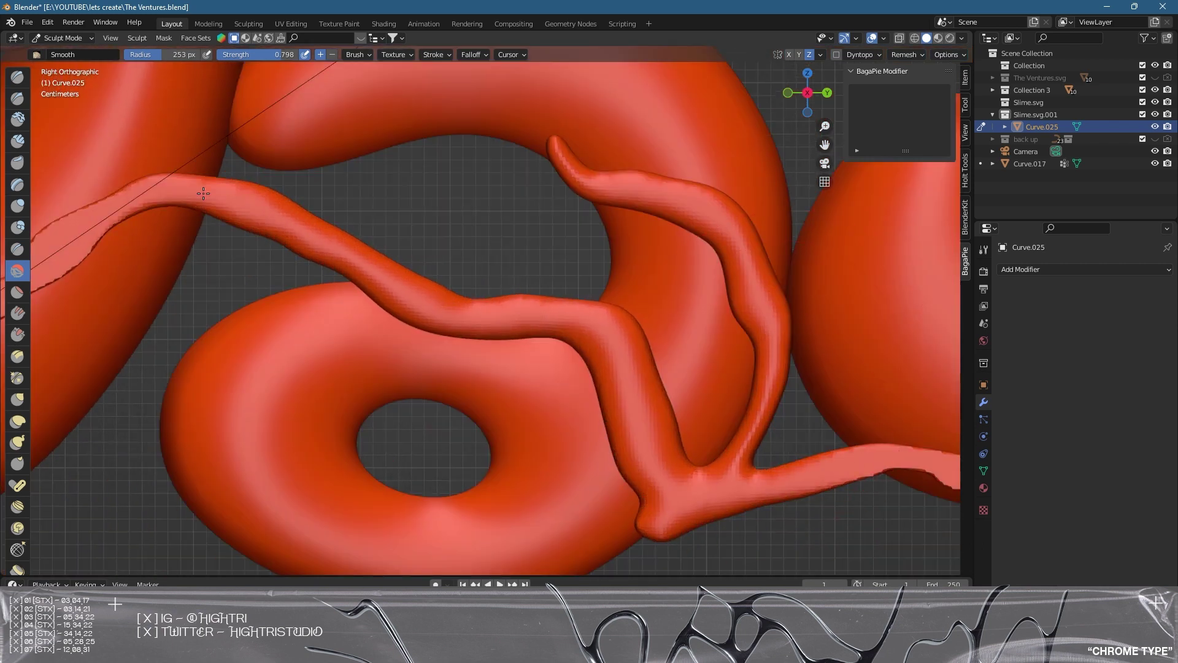
shift+middle_drag(259, 190, 541, 184)
drag(503, 196, 218, 275)
- Smooth the slime strands along the base and body of the S
mouse_move(240, 381)
shift+middle_down()
mouse_move(111, 381)
mouse_move(540, 314)
mouse_move(499, 286)
shift+middle_up()
drag(515, 319, 596, 340)
mouse_move(791, 399)
mouse_down()
mouse_move(920, 288)
mouse_move(638, 101)
mouse_up()
mouse_move(676, 190)
shift+middle_down()
mouse_move(613, 374)
mouse_move(517, 540)
shift+middle_up()
drag(699, 359, 620, 160)
shift+middle_drag(611, 160, 676, 374)
drag(675, 368, 574, 147)
shift+middle_drag(565, 130, 714, 271)
drag(713, 271, 536, 271)
- Smooth the slime strands around the upper curl of the S
shift+middle_drag(478, 271, 573, 302)
mouse_move(801, 67)
shift+middle_down()
mouse_move(576, 287)
mouse_move(404, 375)
shift+middle_up()
mouse_move(310, 359)
mouse_down()
mouse_move(355, 355)
mouse_move(530, 251)
mouse_move(435, 184)
mouse_move(337, 147)
mouse_up()
shift+middle_drag(336, 147, 631, 162)
drag(631, 162, 319, 199)
shift+middle_drag(305, 215, 551, 218)
drag(405, 187, 301, 162)
- Smooth the forked slime strand draped over the top and right side of the n
scroll(388, 259, down, 6)
scroll(567, 348, up, 8)
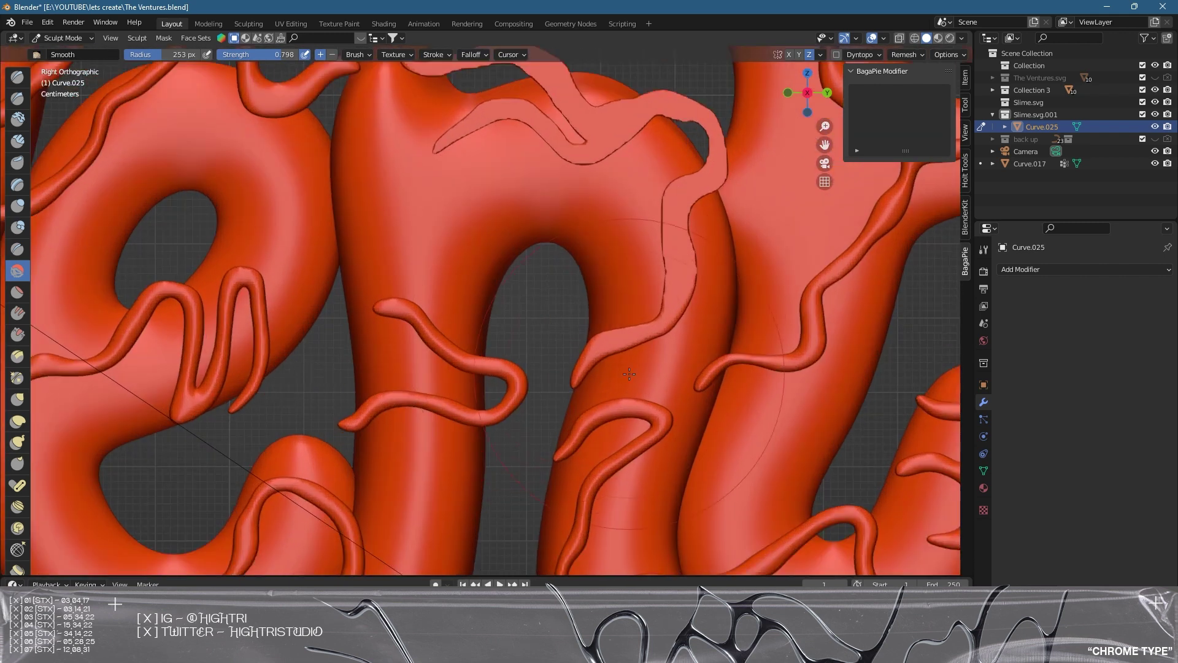
drag(688, 148, 507, 133)
shift+middle_drag(538, 67, 605, 202)
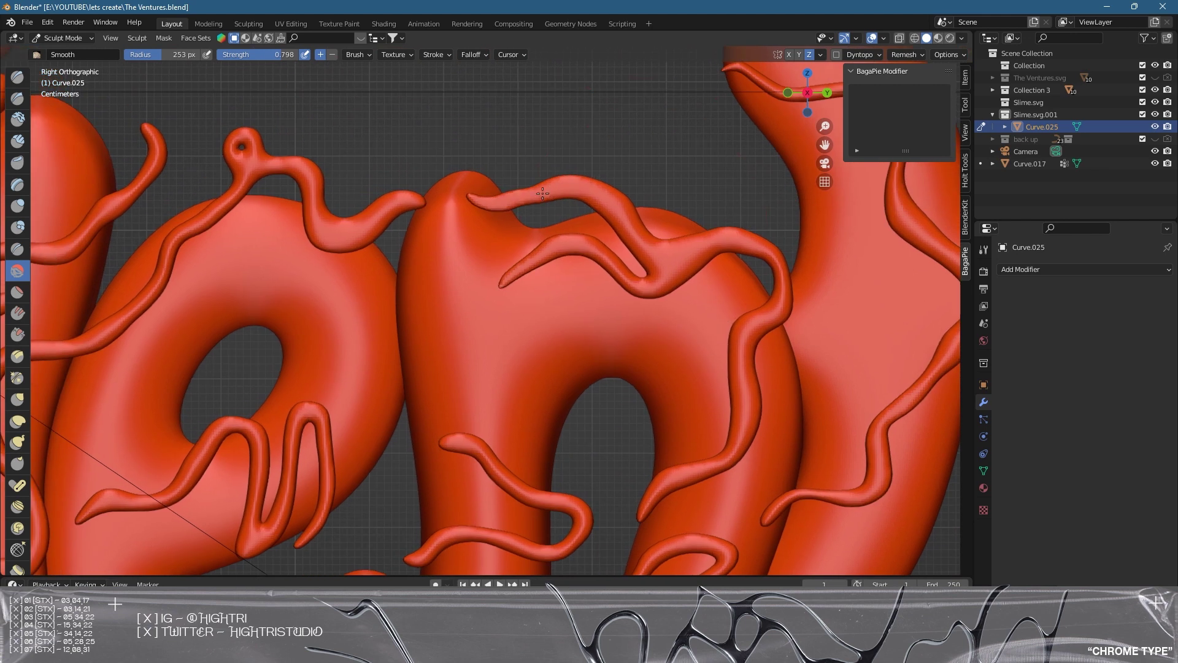
scroll(456, 198, down, 5)
scroll(626, 326, up, 3)
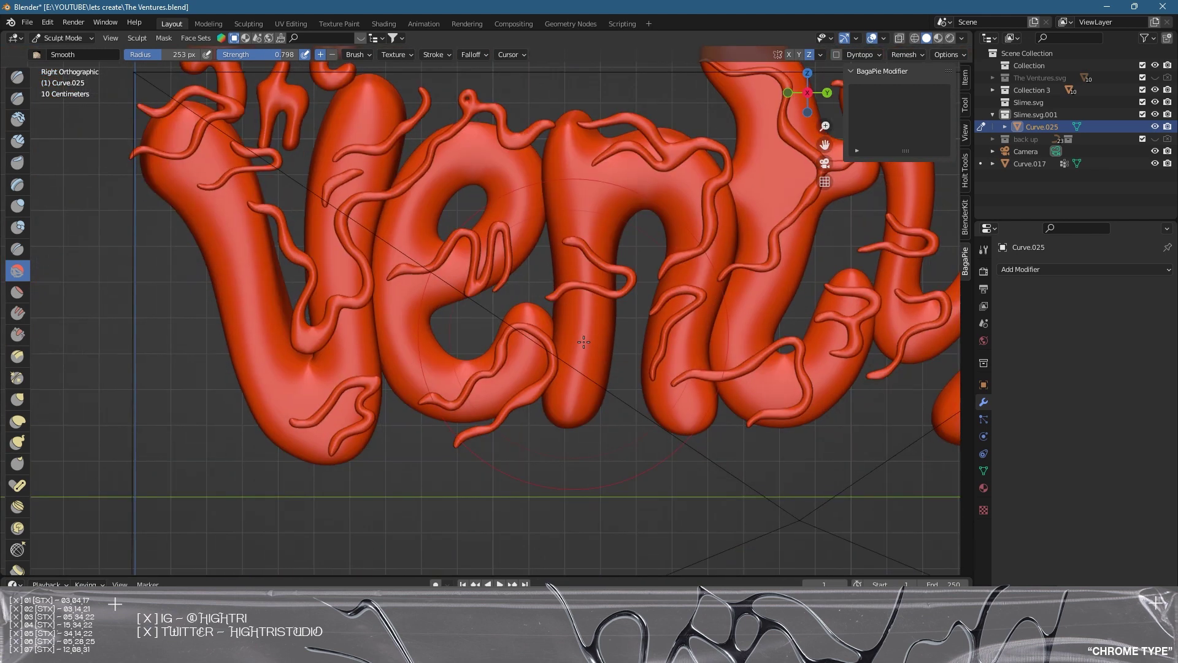
shift+middle_drag(625, 326, 227, 317)
shift+middle_drag(241, 221, 517, 300)
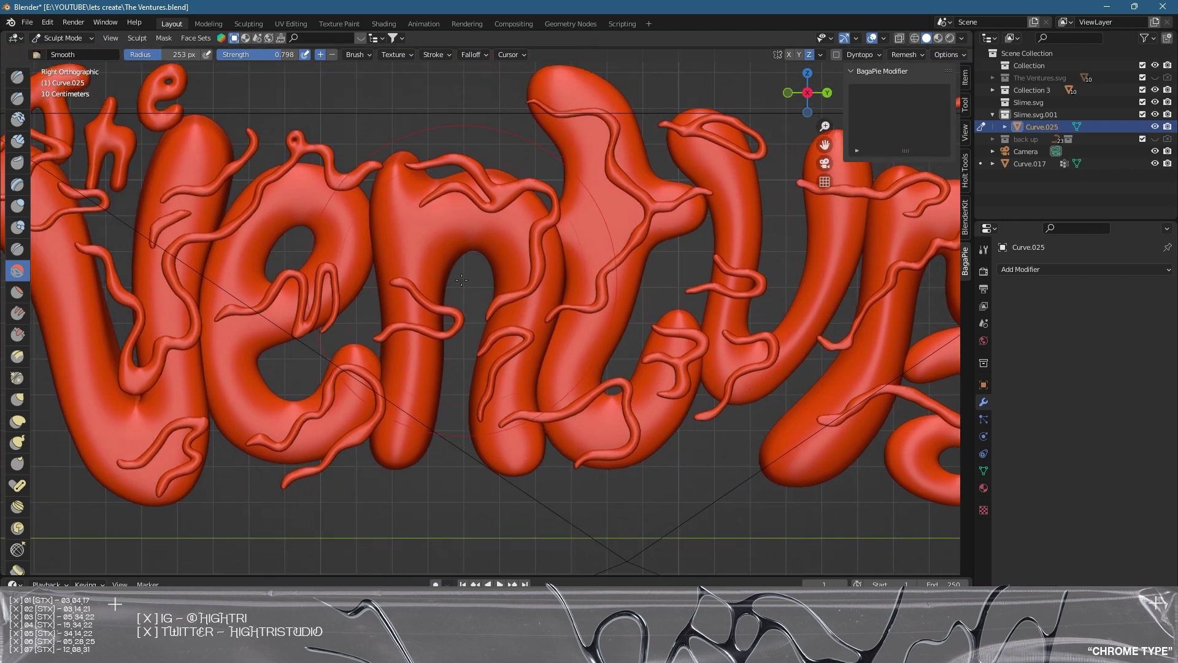
mouse_move(669, 277)
middle_down()
mouse_move(583, 268)
mouse_move(582, 291)
middle_up()
click(69, 37)
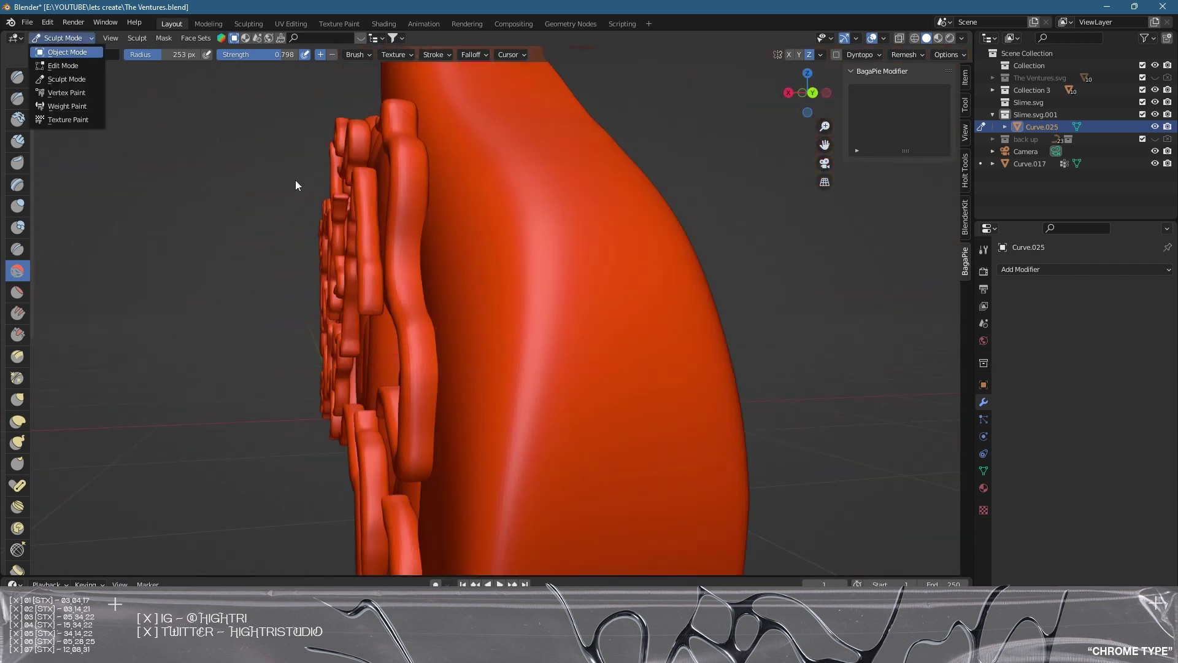
click(67, 51)
right_click(404, 203)
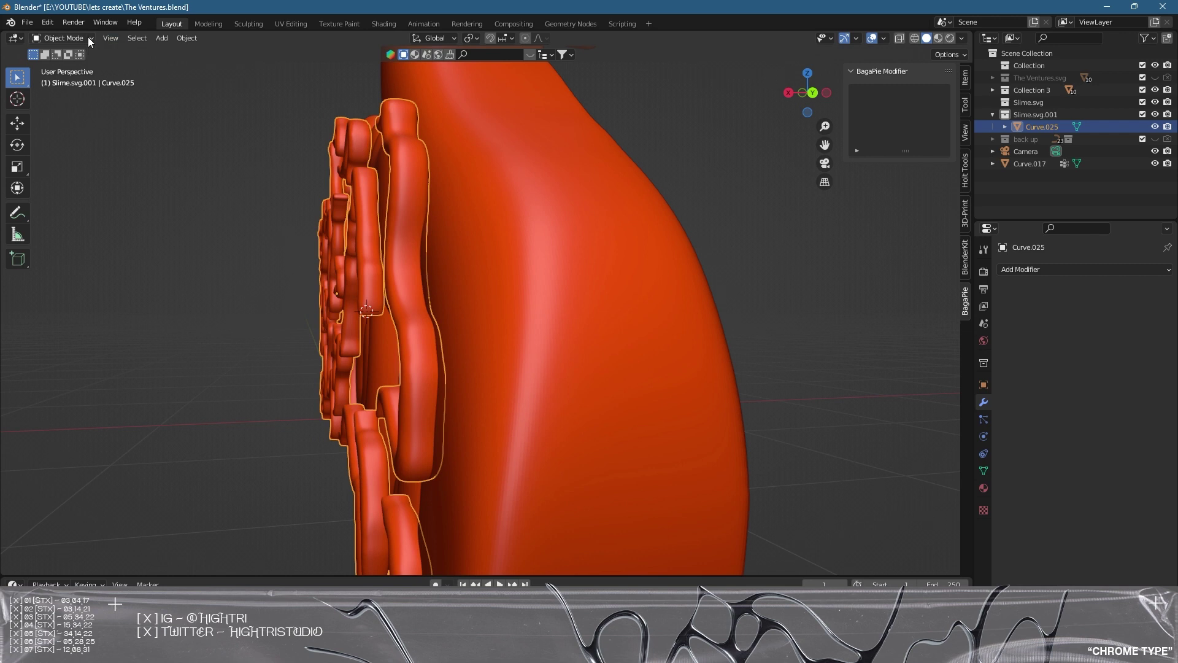
click(68, 37)
click(66, 80)
- Switch to the Grab sculpting brush and reduce its radius to 147 px
middle_drag(402, 210, 490, 227)
scroll(491, 227, down, 3)
mouse_move(672, 338)
shift+middle_down()
mouse_move(556, 314)
mouse_move(648, 319)
shift+middle_up()
middle_drag(562, 361, 216, 315)
scroll(216, 315, up, 3)
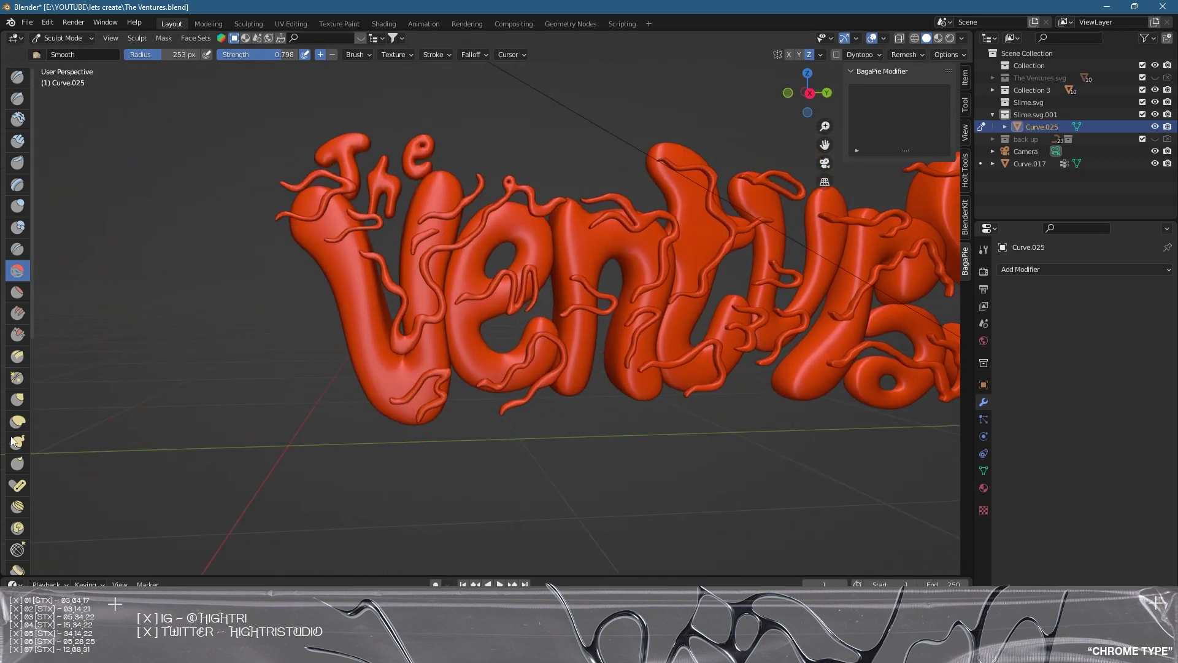
click(20, 397)
mouse_move(119, 395)
middle_down()
mouse_move(502, 320)
mouse_move(492, 342)
middle_up()
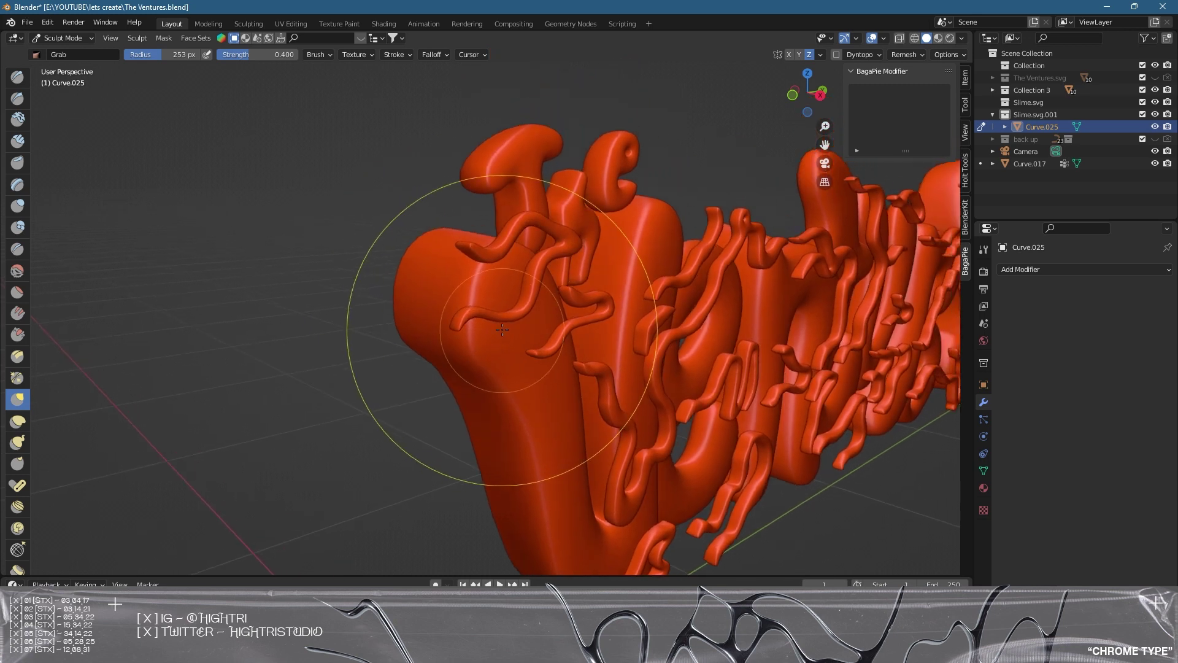
key(bracketleft)
key(bracketleft)
key(bracketleft)
key(bracketleft)
key(bracketleft)
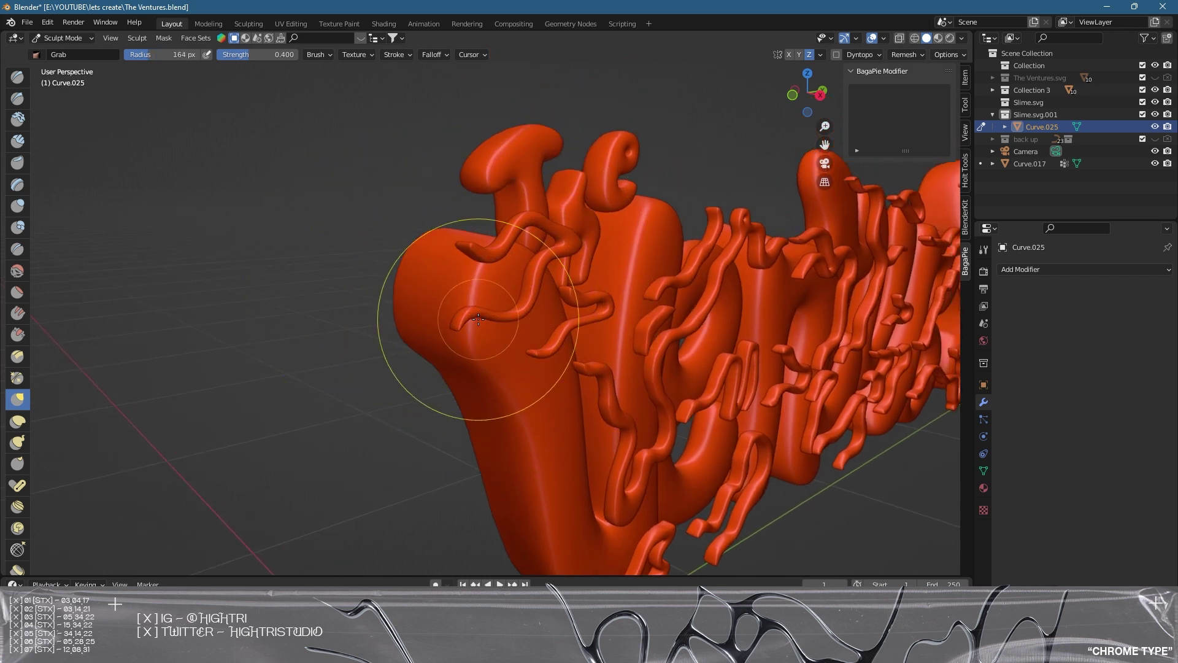
- In top view, pull the slime strand's end inward so it wraps around the outer end of the V
middle_drag(494, 337, 676, 347)
key(Caps_Lock)
key(KP_7)
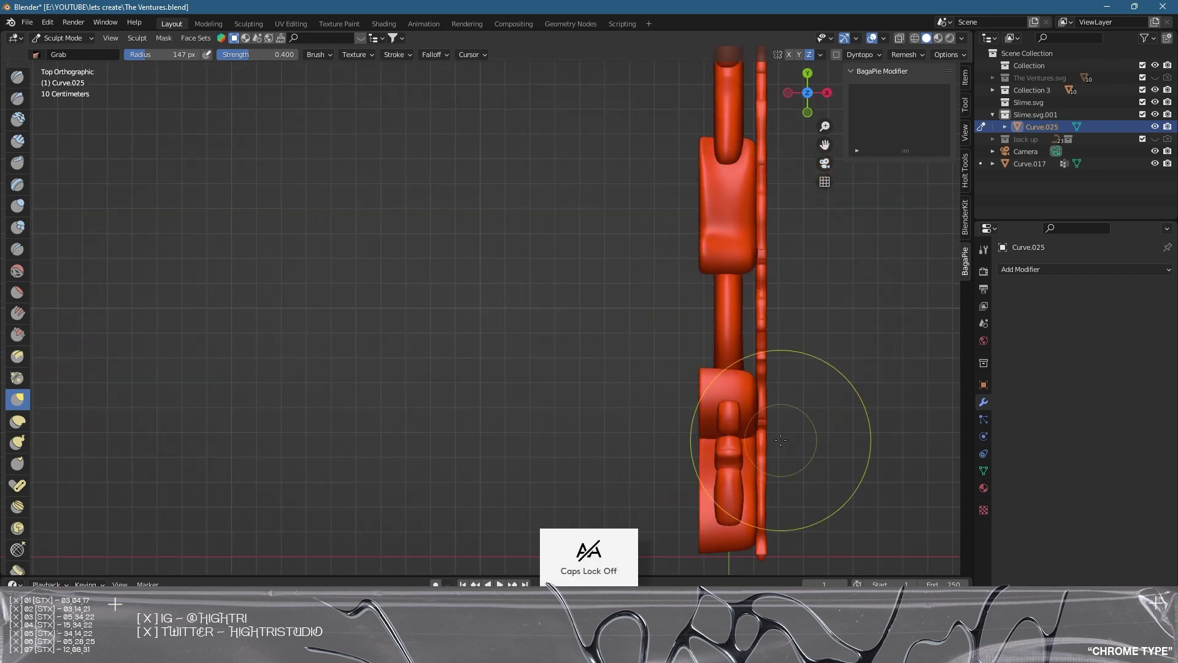
shift+middle_drag(762, 409, 684, 326)
middle_drag(730, 394, 580, 305)
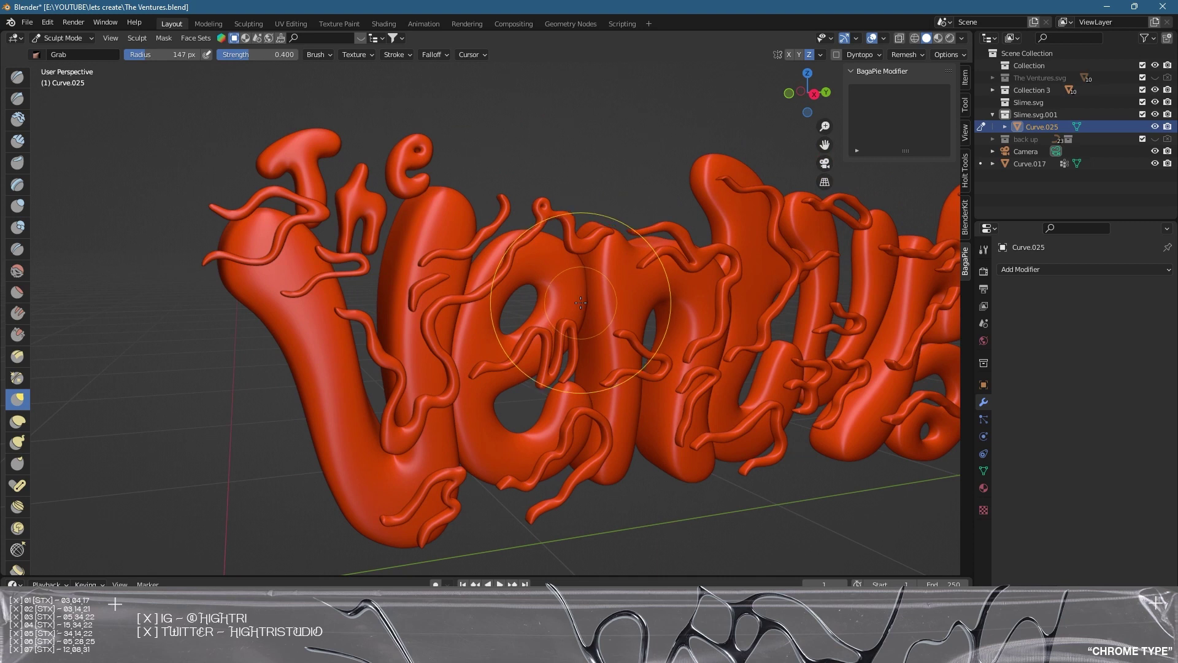
key(KP_7)
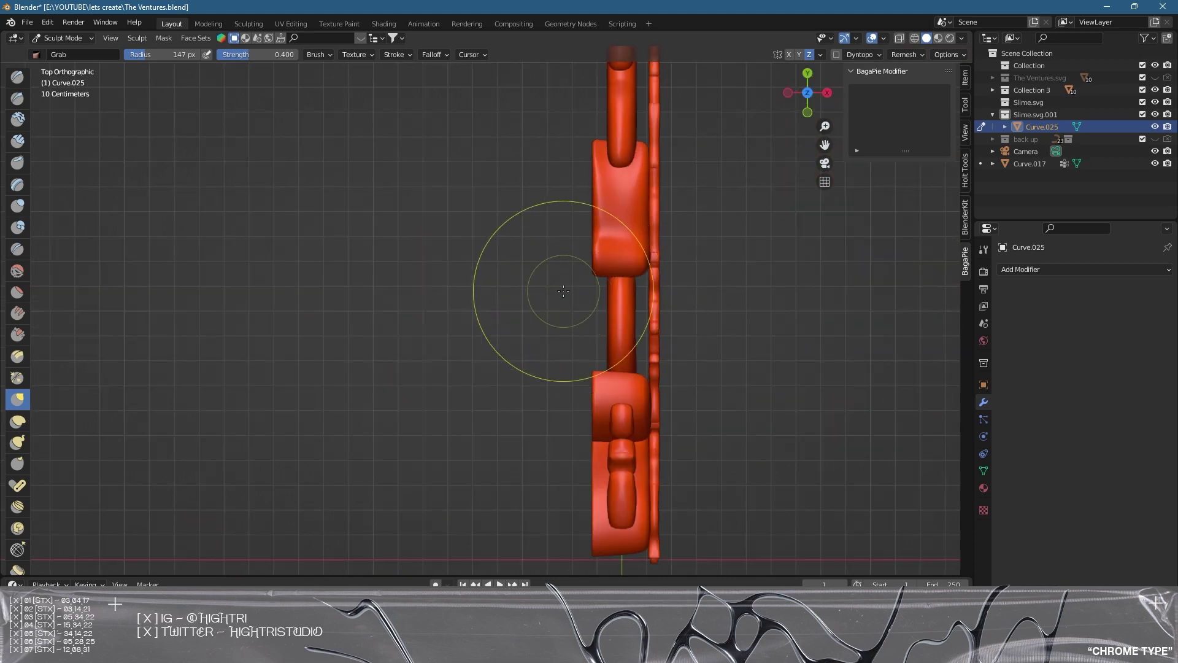
key(KP_3)
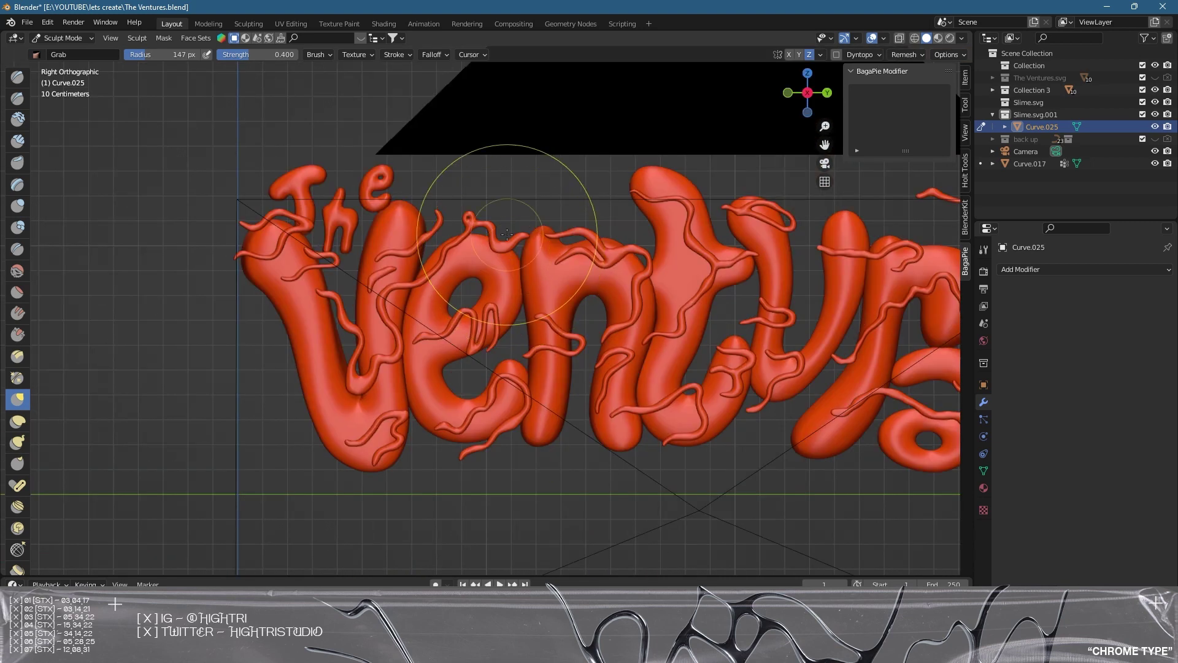
key(KP_7)
shift+middle_drag(706, 478, 639, 320)
scroll(655, 410, up, 4)
shift+middle_drag(687, 456, 600, 377)
mouse_move(601, 376)
mouse_down()
mouse_move(534, 404)
mouse_move(598, 375)
mouse_up()
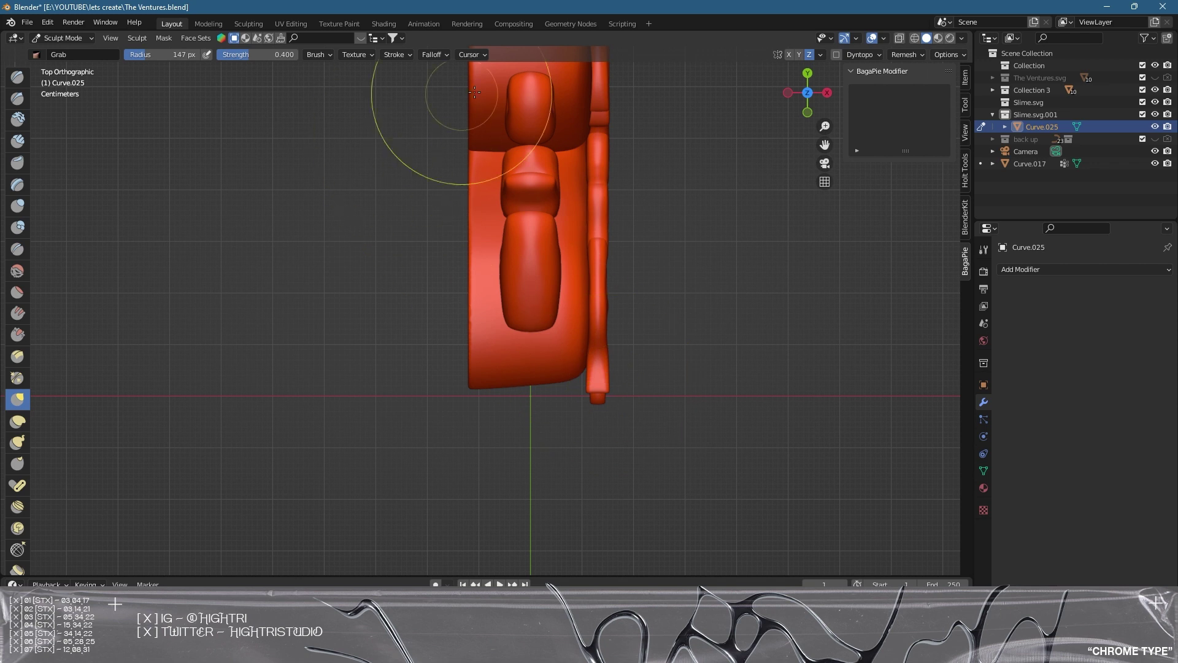
drag(598, 384, 540, 401)
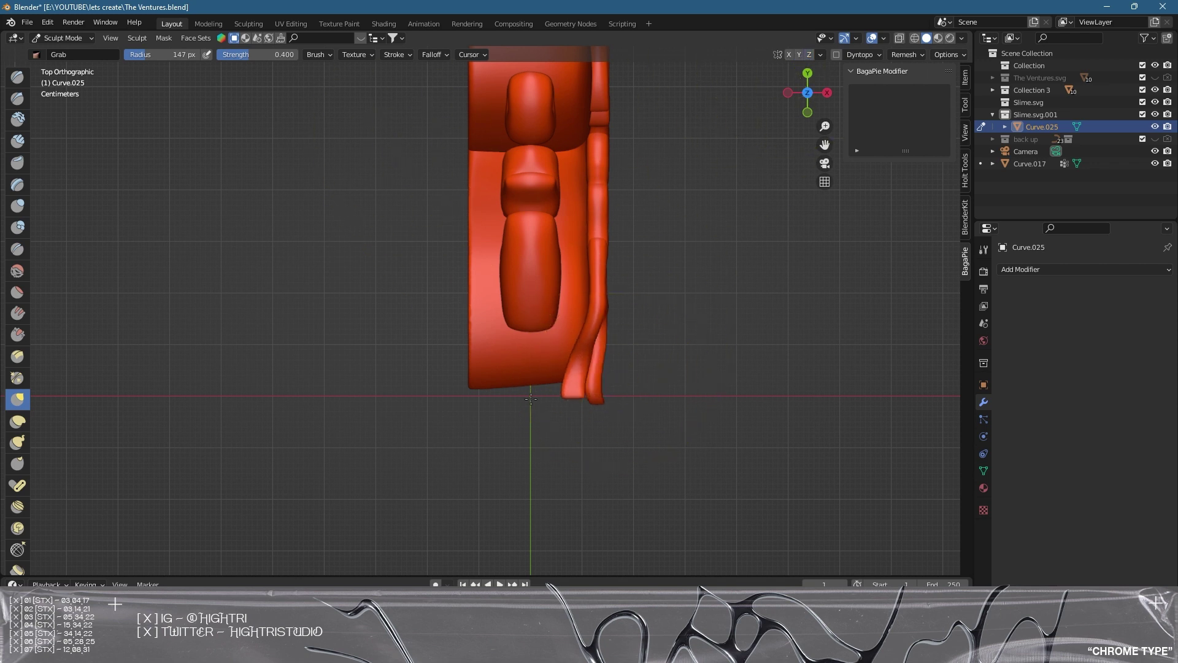
- Examine the wrapped strand ends on the V up close and check the whole lettering through the camera view
middle_drag(461, 354, 587, 277)
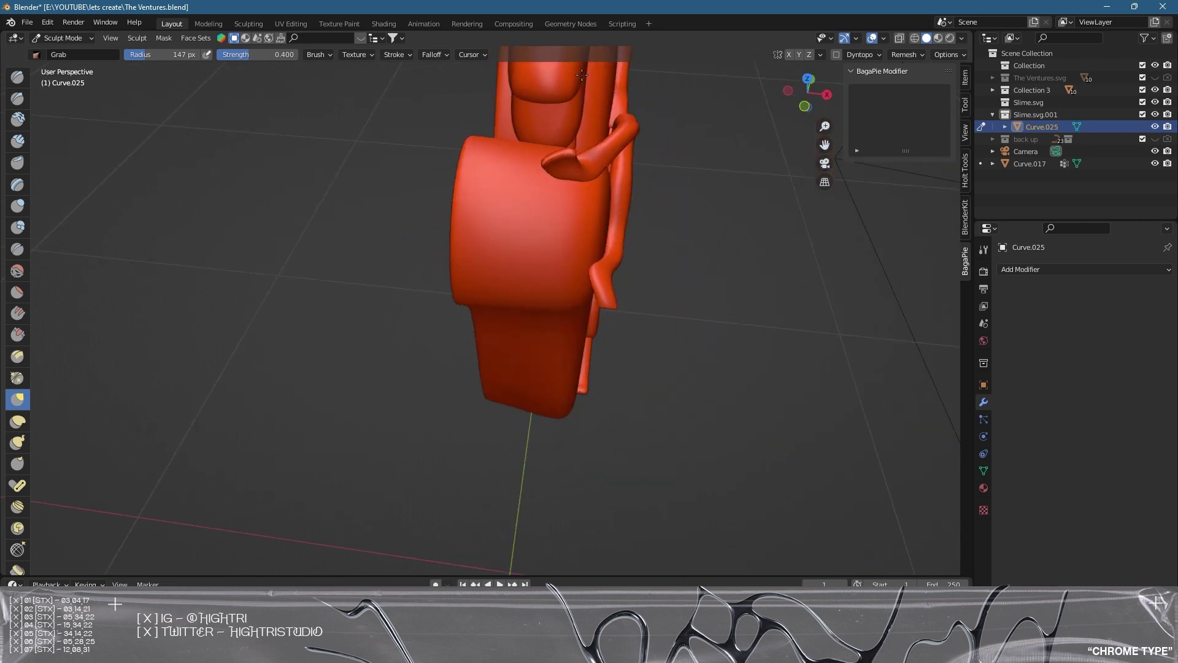
mouse_move(687, 246)
middle_down()
mouse_move(592, 239)
mouse_move(528, 184)
middle_up()
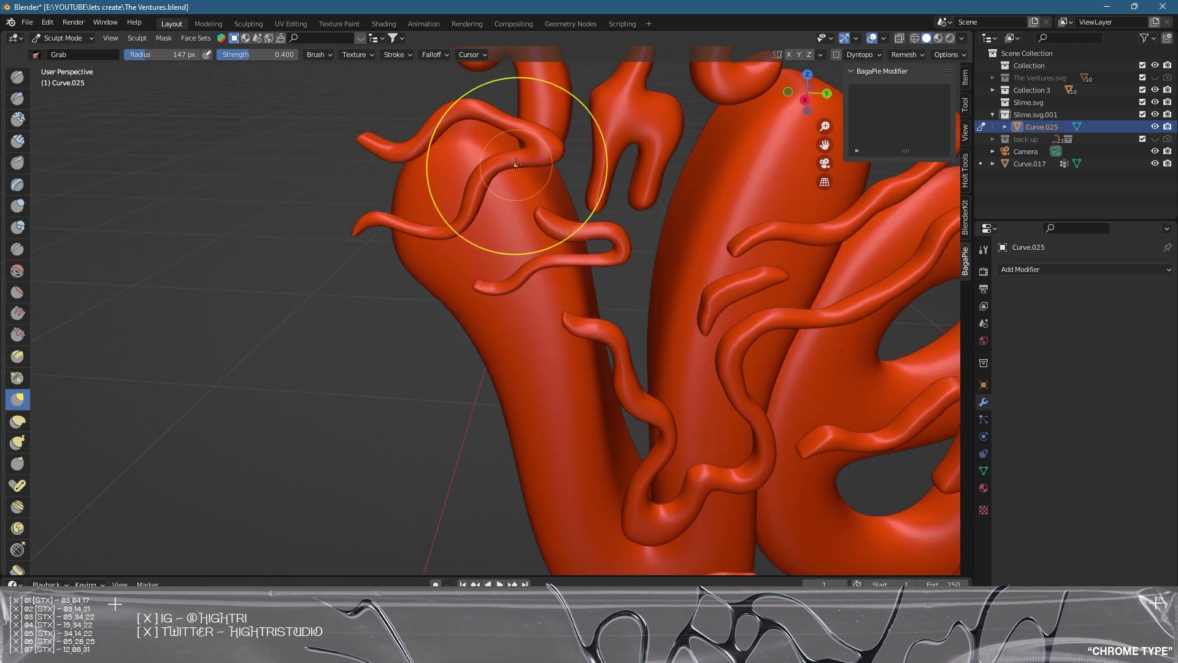
key(KP_0)
scroll(614, 307, up, 2)
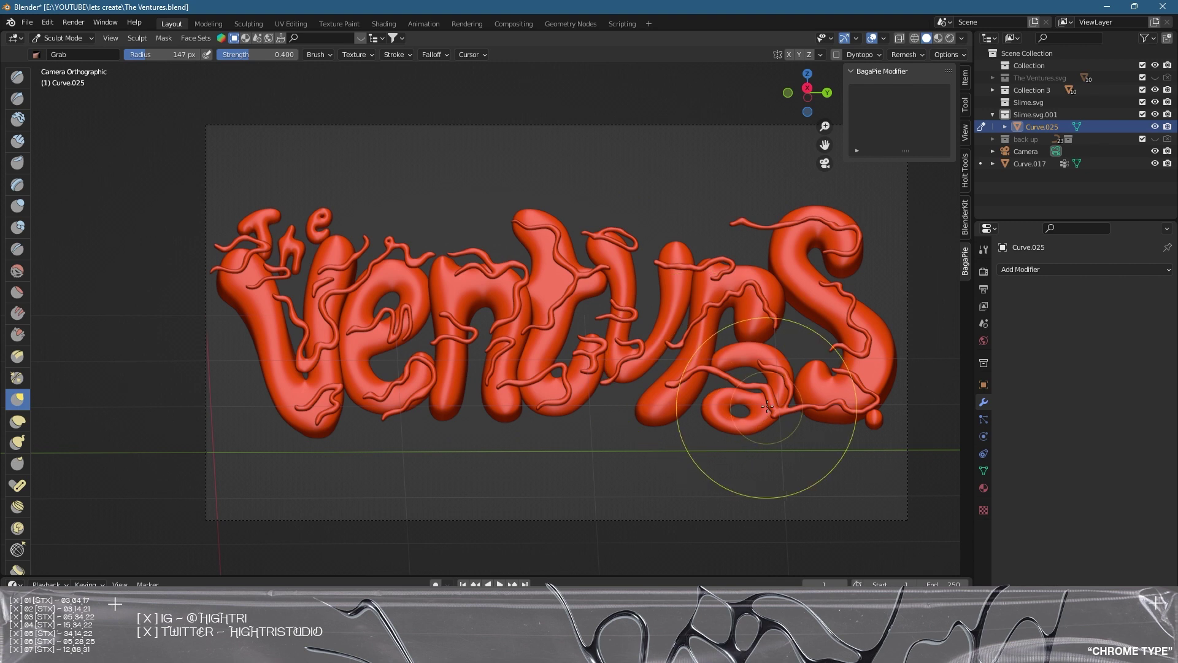
scroll(576, 292, up, 5)
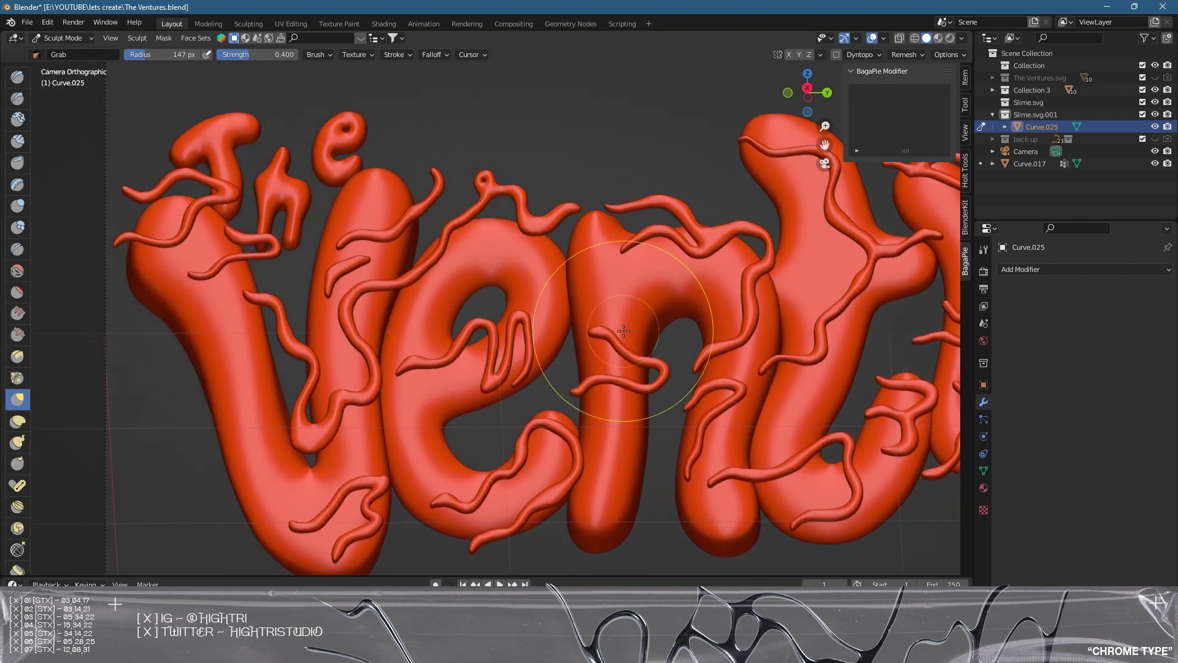
scroll(658, 373, down, 3)
shift+middle_drag(724, 333, 495, 305)
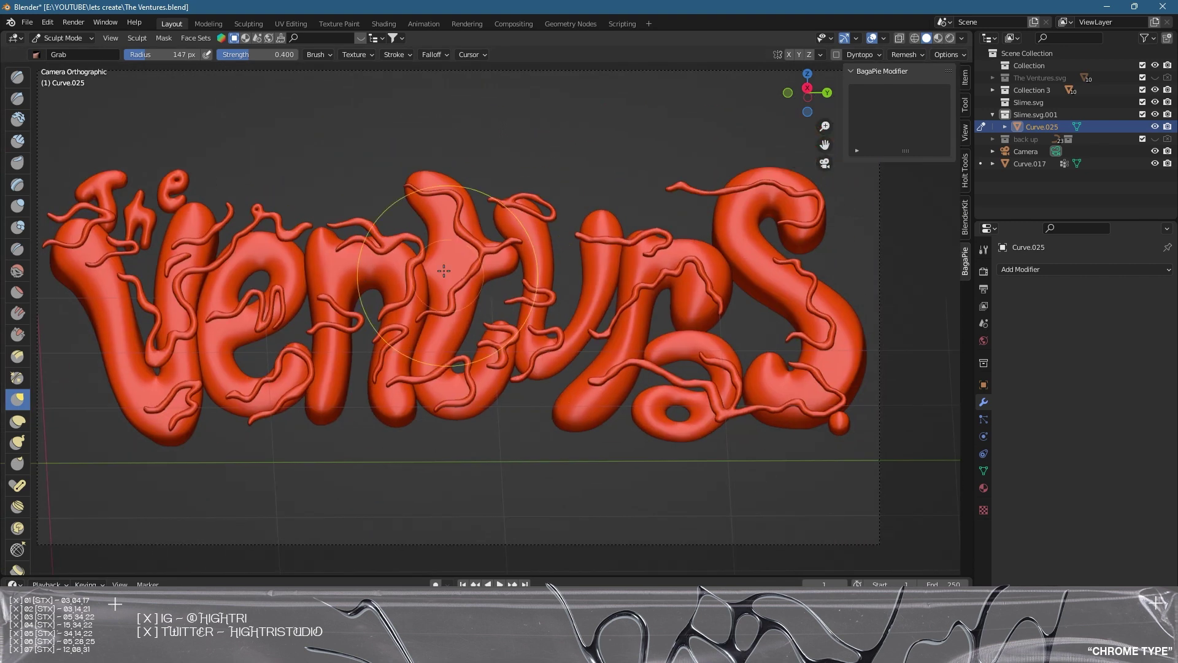
mouse_move(470, 352)
middle_down()
mouse_move(552, 368)
mouse_move(675, 442)
mouse_move(564, 398)
middle_up()
- From the top view, pull the strand ends at the V's outer edge further back around the letter's side
key(KP_7)
shift+middle_drag(540, 491, 574, 270)
mouse_move(528, 440)
shift+middle_down()
mouse_move(582, 374)
mouse_move(607, 288)
shift+middle_up()
scroll(550, 287, up, 4)
scroll(550, 288, up, 1)
mouse_move(572, 154)
shift+middle_down()
mouse_move(553, 202)
mouse_move(476, 282)
shift+middle_up()
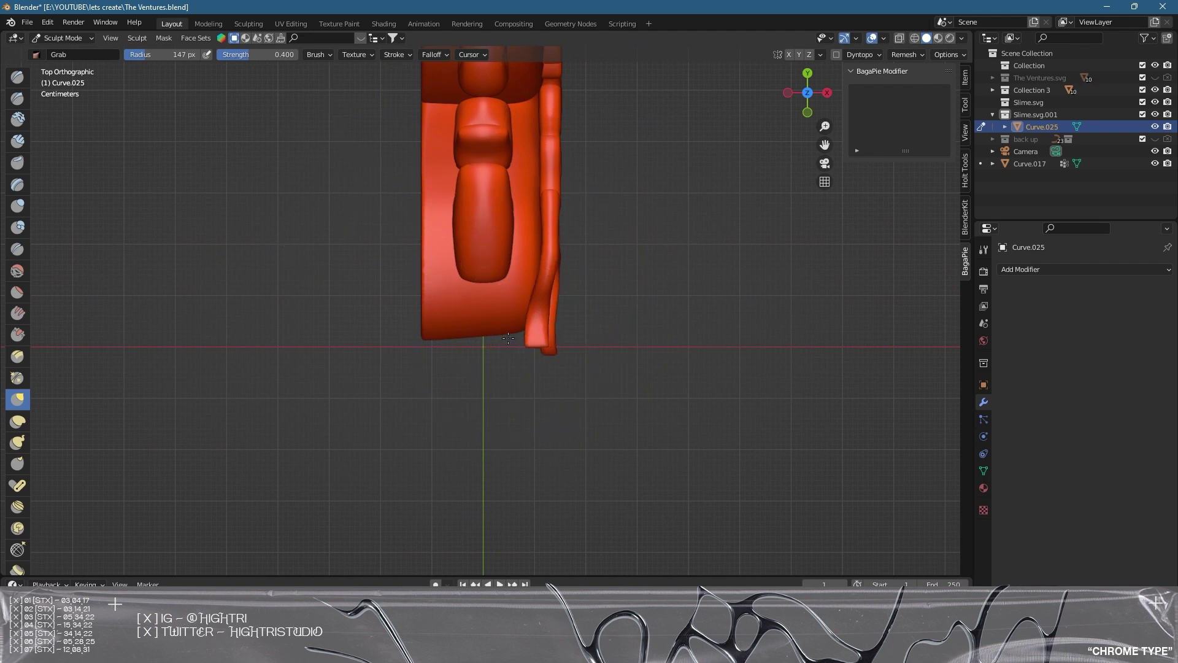
shift+middle_drag(595, 210, 595, 415)
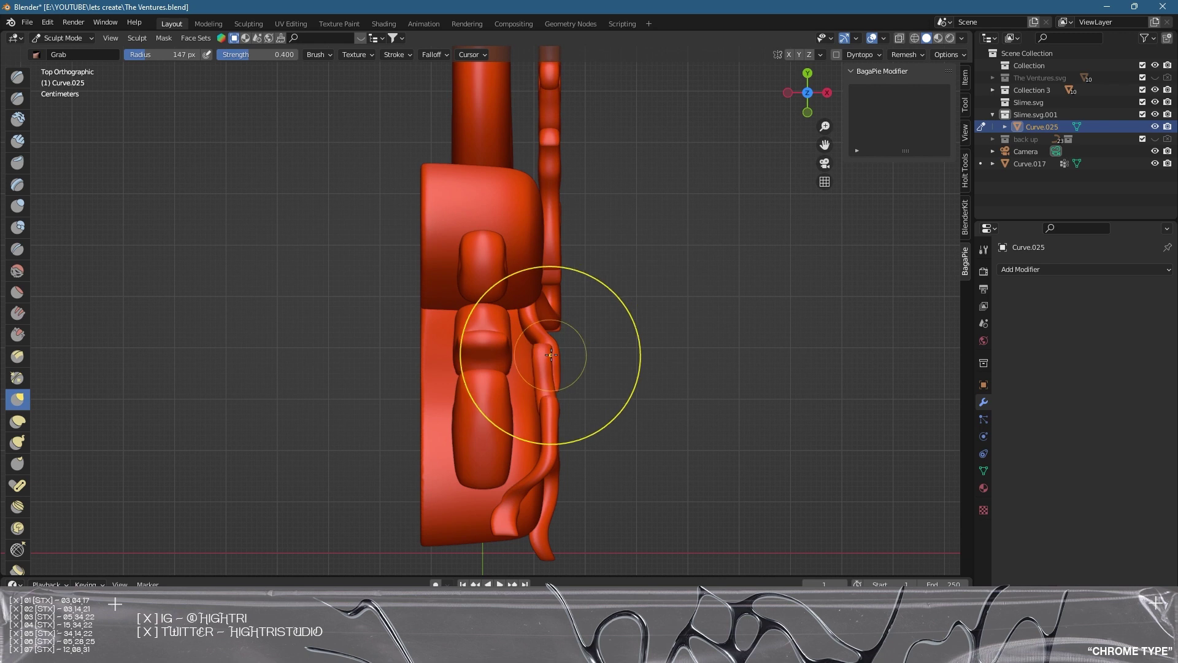
- In top view, bend the middle sections of the strands on the V's outer arm inward against the letter
mouse_move(536, 352)
middle_down()
mouse_move(540, 318)
mouse_move(551, 318)
middle_up()
key(KP_7)
scroll(612, 335, up, 3)
shift+middle_drag(612, 417, 552, 332)
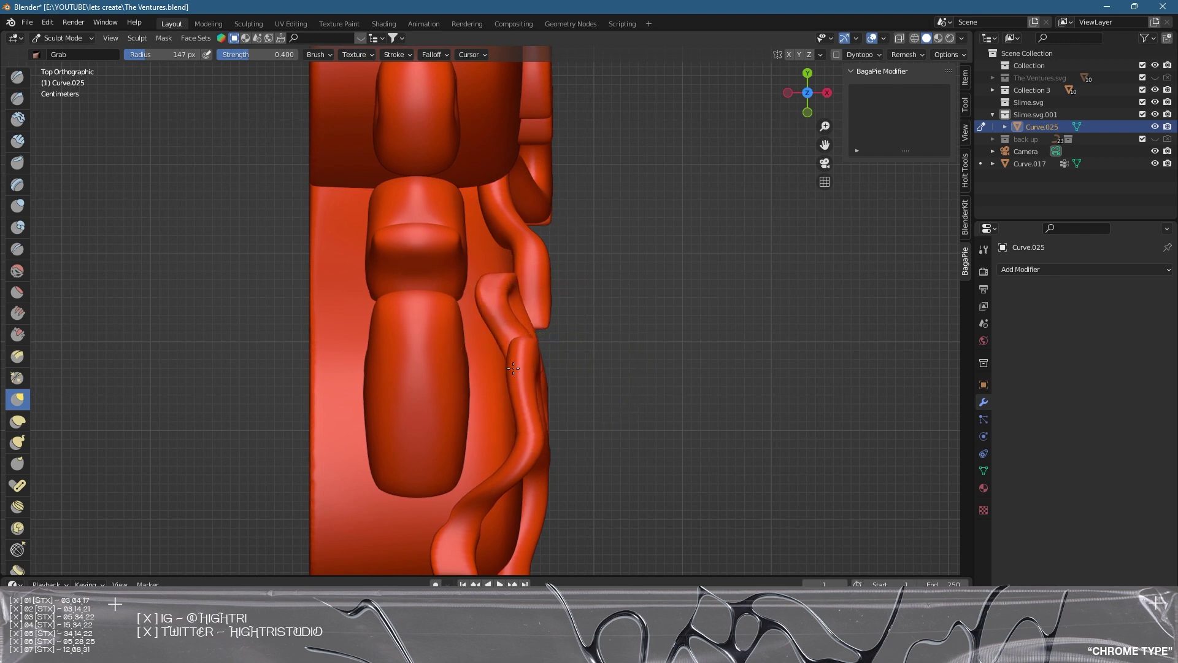
- From the side view, reshape the upper strand over the V's outer arm, tucking its bend and lifting its tip outward
mouse_move(555, 399)
shift+middle_down()
mouse_move(547, 323)
mouse_move(503, 306)
mouse_move(492, 228)
shift+middle_up()
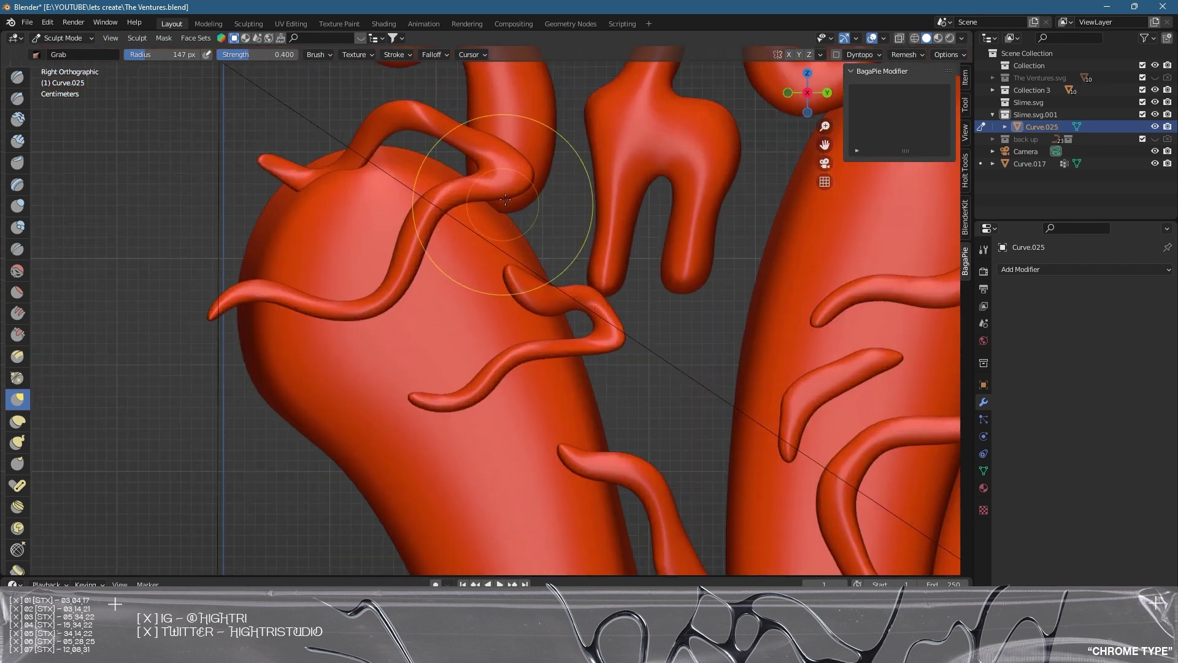
shift+middle_drag(491, 174, 496, 228)
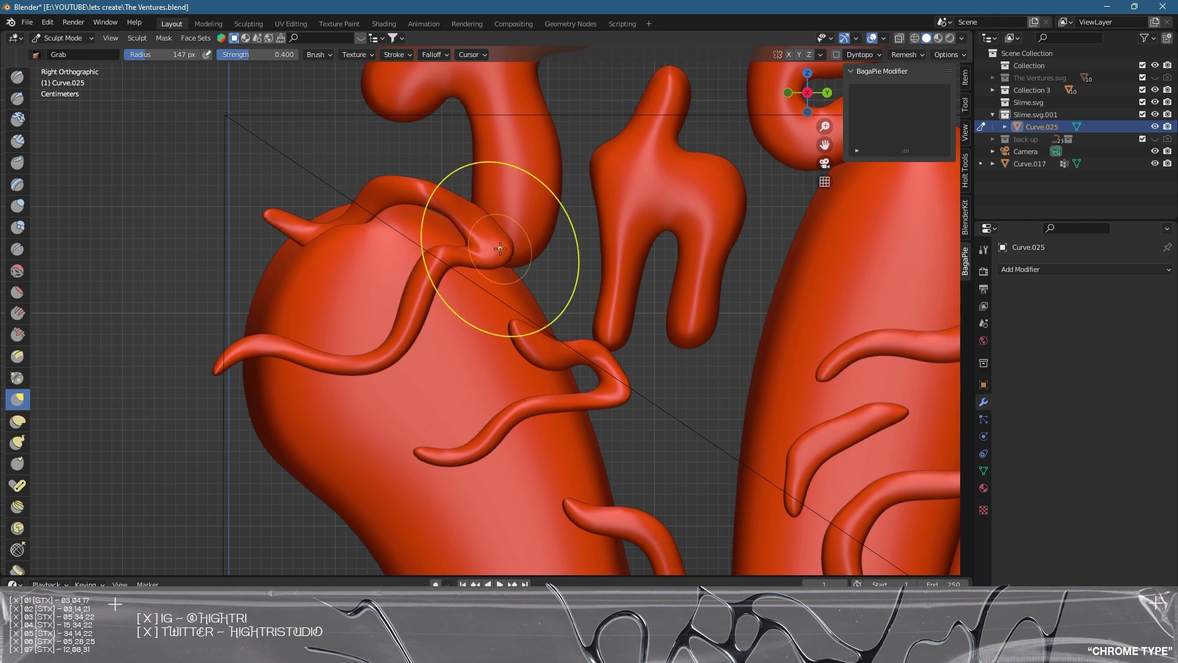
mouse_move(340, 225)
mouse_down()
mouse_move(312, 205)
mouse_move(297, 230)
mouse_move(276, 211)
mouse_up()
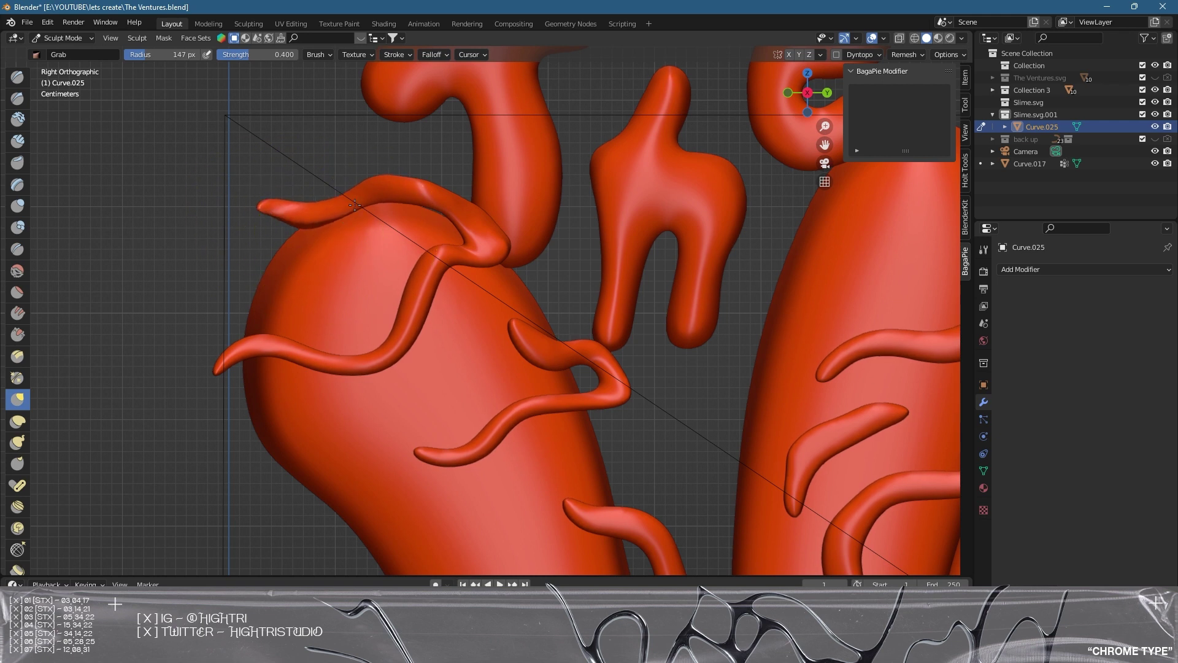
middle_drag(385, 215, 561, 230)
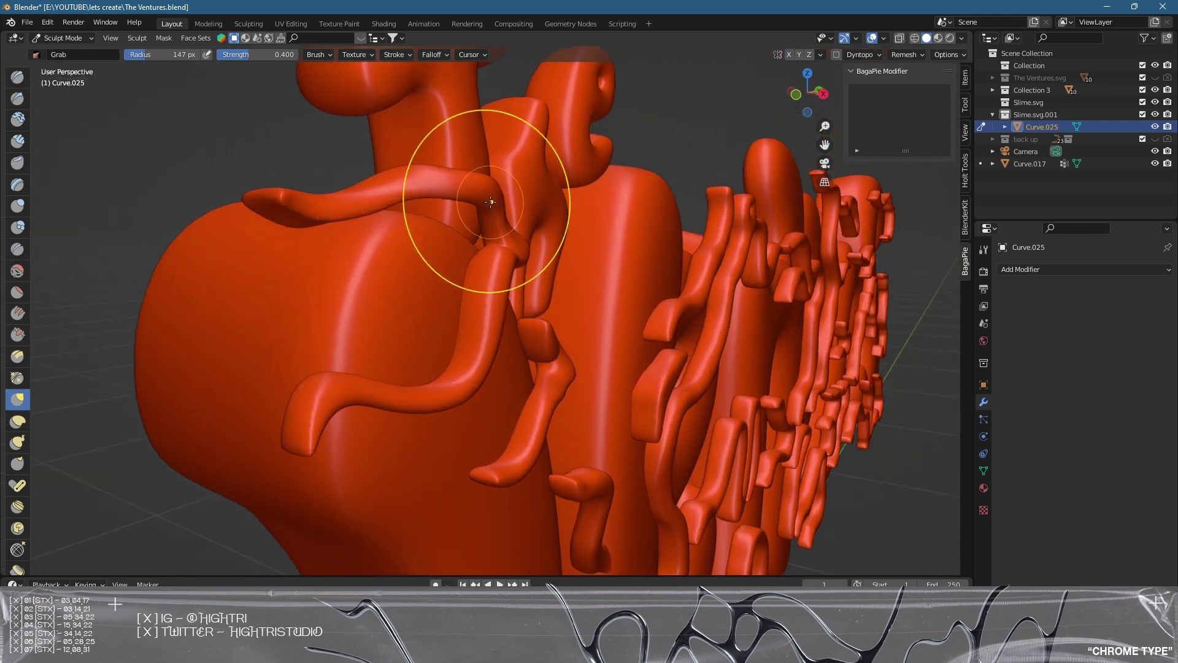
mouse_move(494, 270)
middle_down()
mouse_move(501, 338)
mouse_move(580, 351)
middle_up()
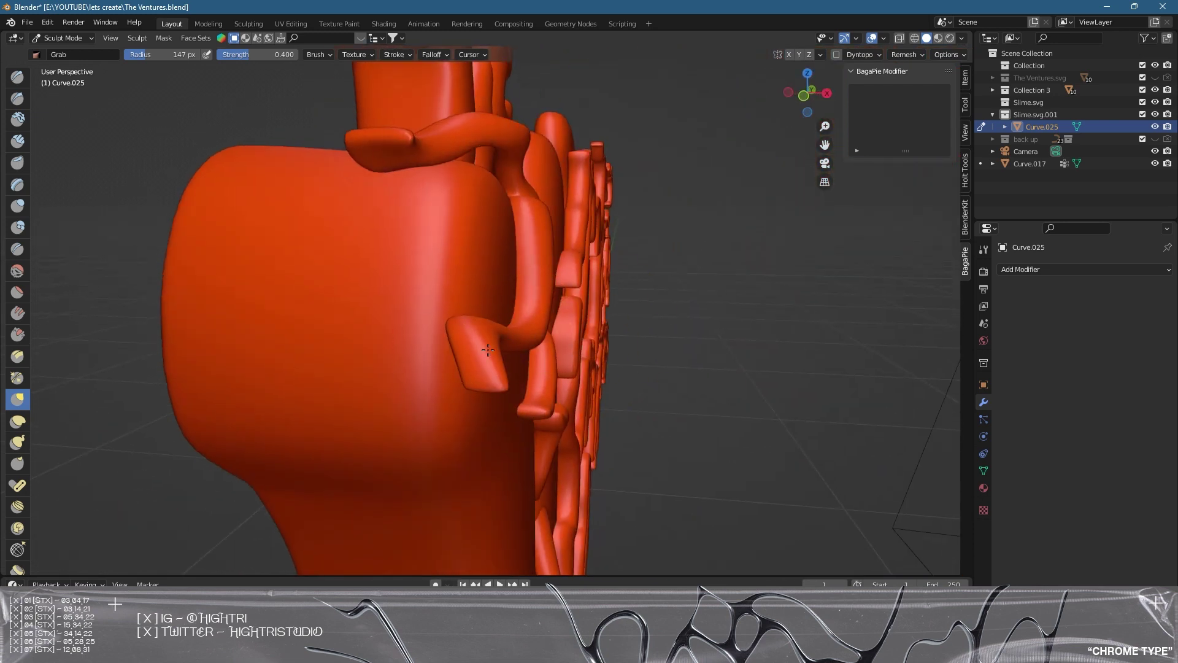
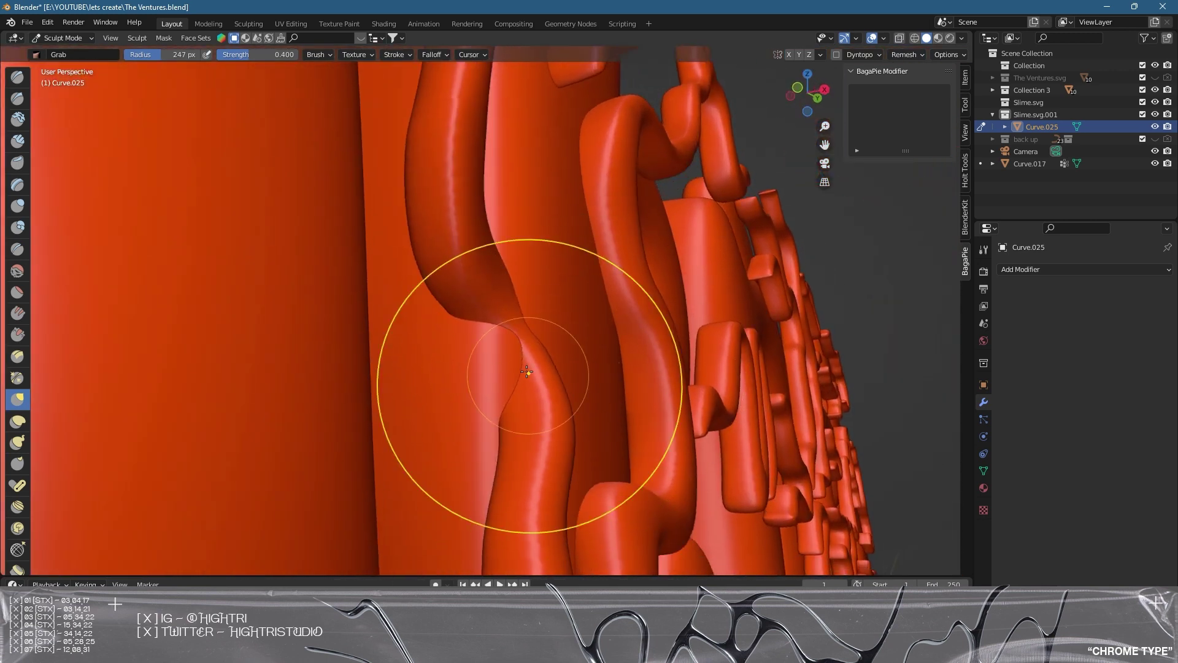
- Increase the Grab radius to 366 px and pull the strand between the V's arms back over the letter's surface
mouse_move(548, 324)
middle_down()
mouse_move(526, 355)
mouse_move(473, 356)
middle_up()
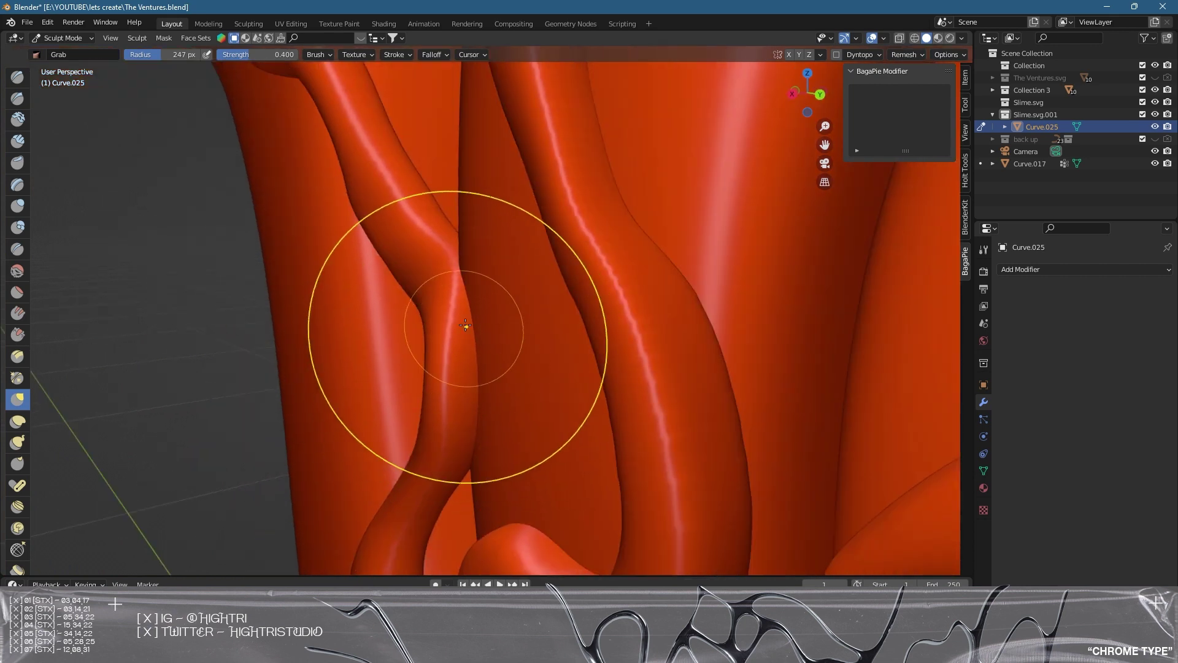
drag(173, 57, 205, 57)
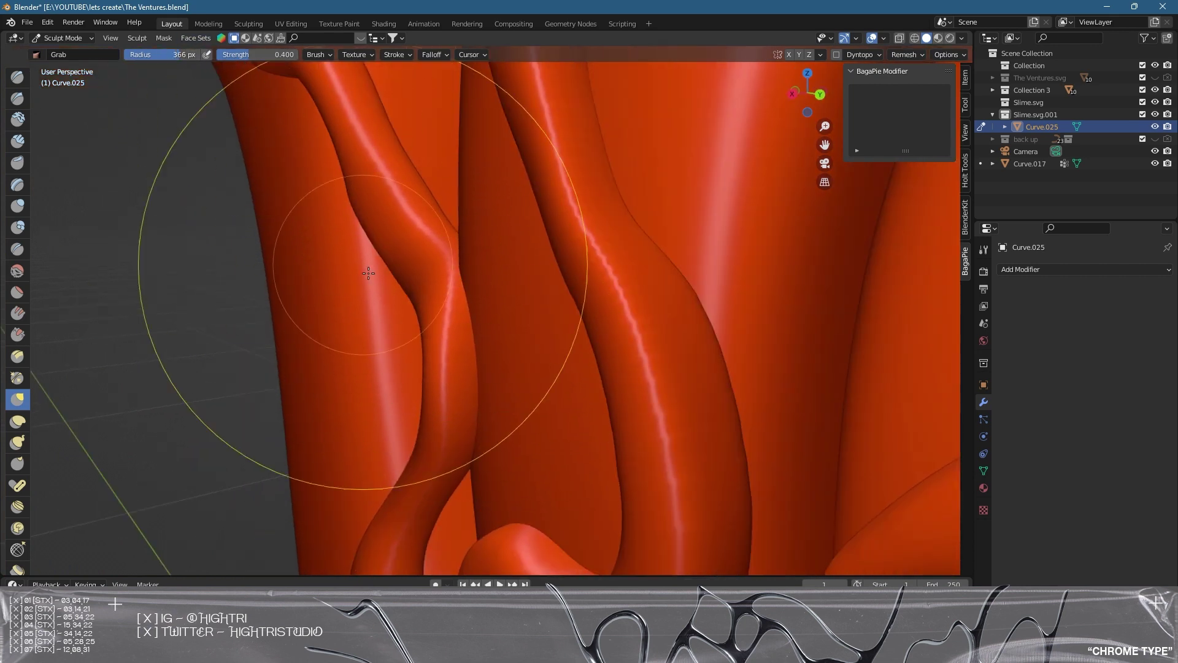
drag(431, 295, 405, 263)
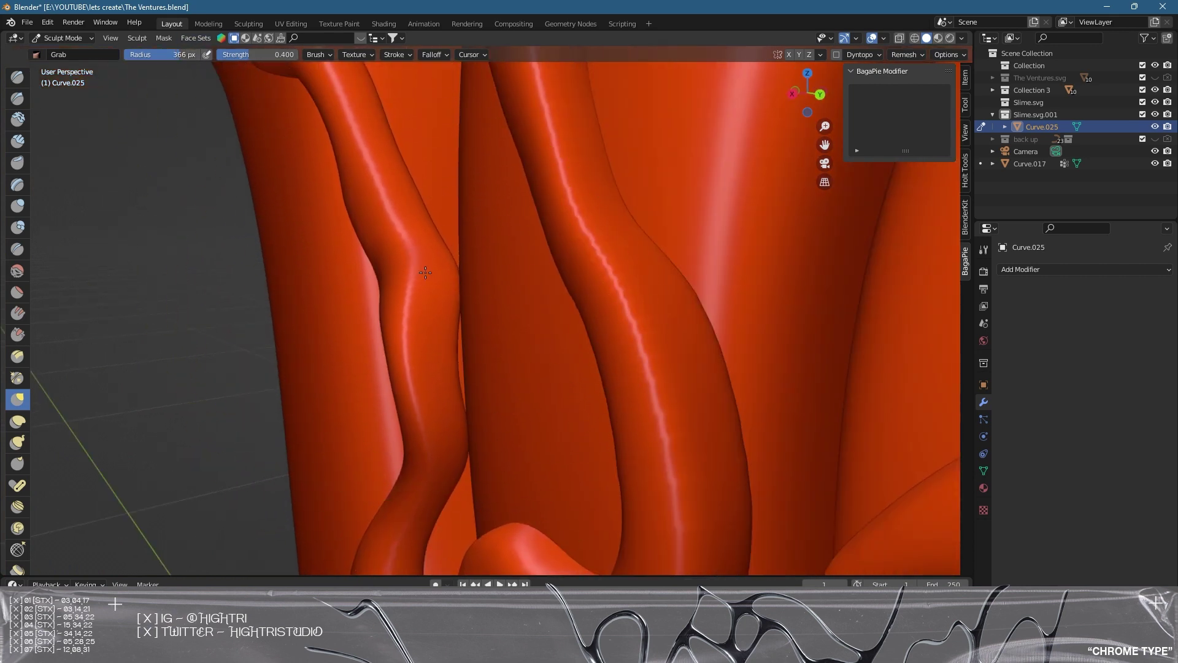
mouse_move(446, 344)
middle_down()
mouse_move(560, 334)
mouse_move(599, 270)
mouse_move(557, 292)
mouse_move(565, 283)
mouse_move(529, 272)
mouse_move(567, 286)
mouse_move(567, 348)
mouse_move(671, 342)
mouse_move(460, 355)
mouse_move(596, 316)
mouse_move(712, 351)
mouse_move(550, 193)
middle_up()
- Pull the looped slime strand in the middle of the e inward to follow the letter's surface
scroll(600, 271, down, 3)
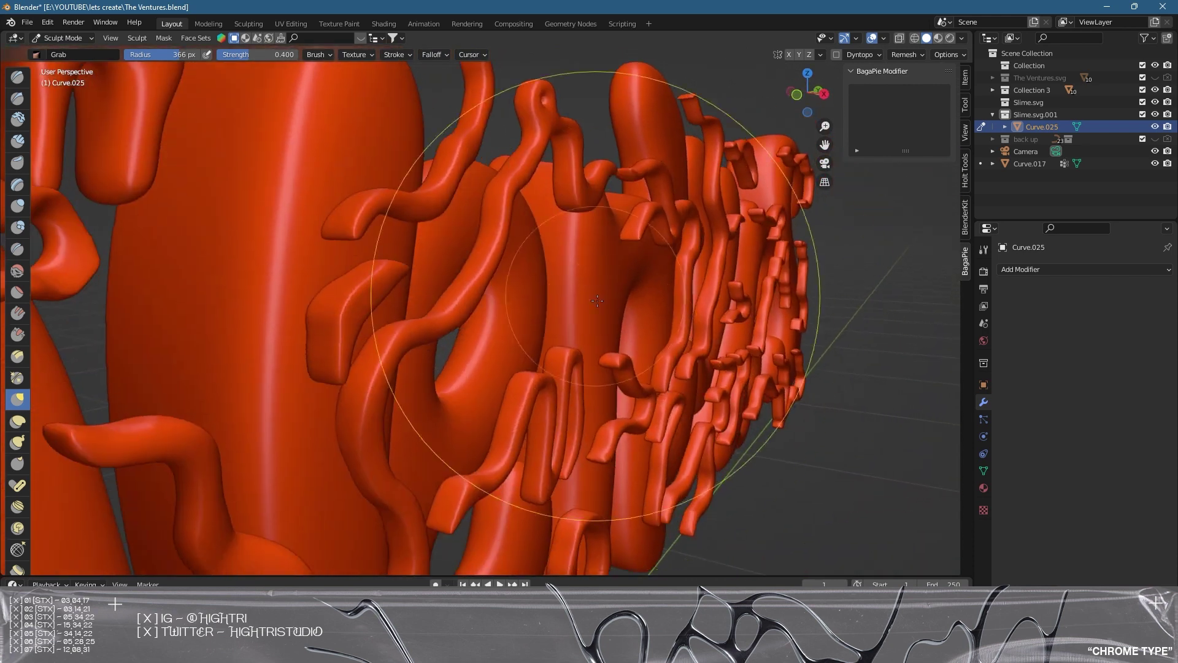
shift+middle_drag(614, 402, 559, 197)
mouse_move(576, 308)
middle_down()
mouse_move(533, 307)
mouse_move(555, 188)
mouse_move(489, 272)
middle_up()
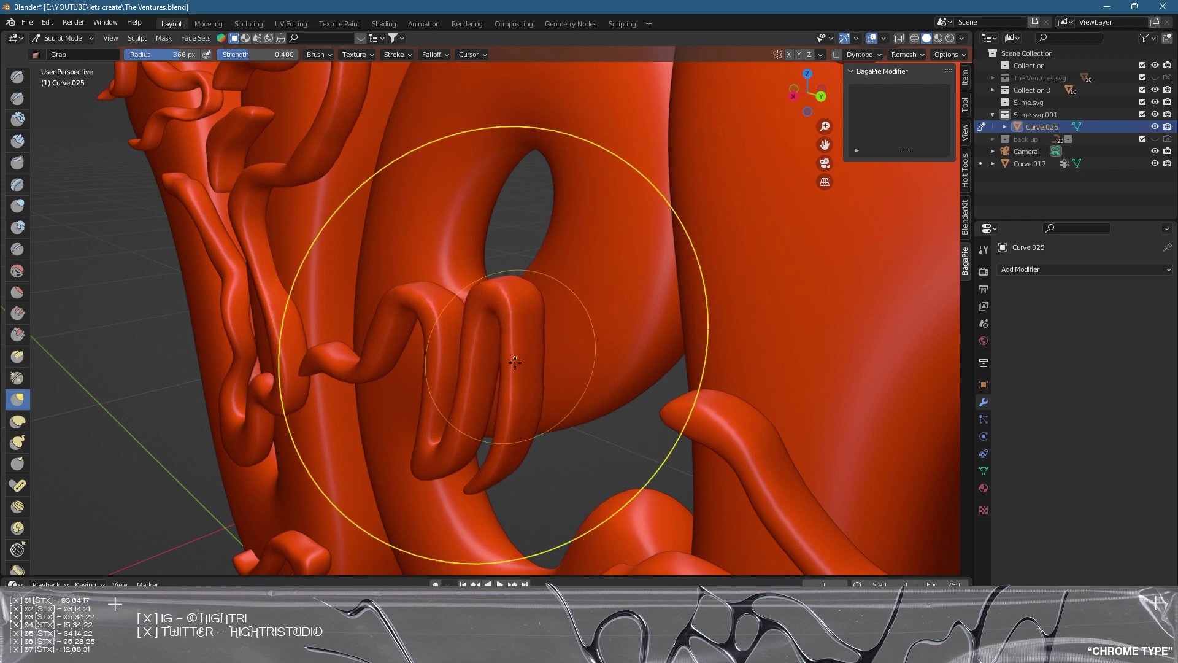
mouse_move(446, 423)
middle_down()
mouse_move(525, 394)
mouse_move(630, 283)
mouse_move(476, 321)
mouse_move(520, 373)
middle_up()
scroll(516, 309, down, 2)
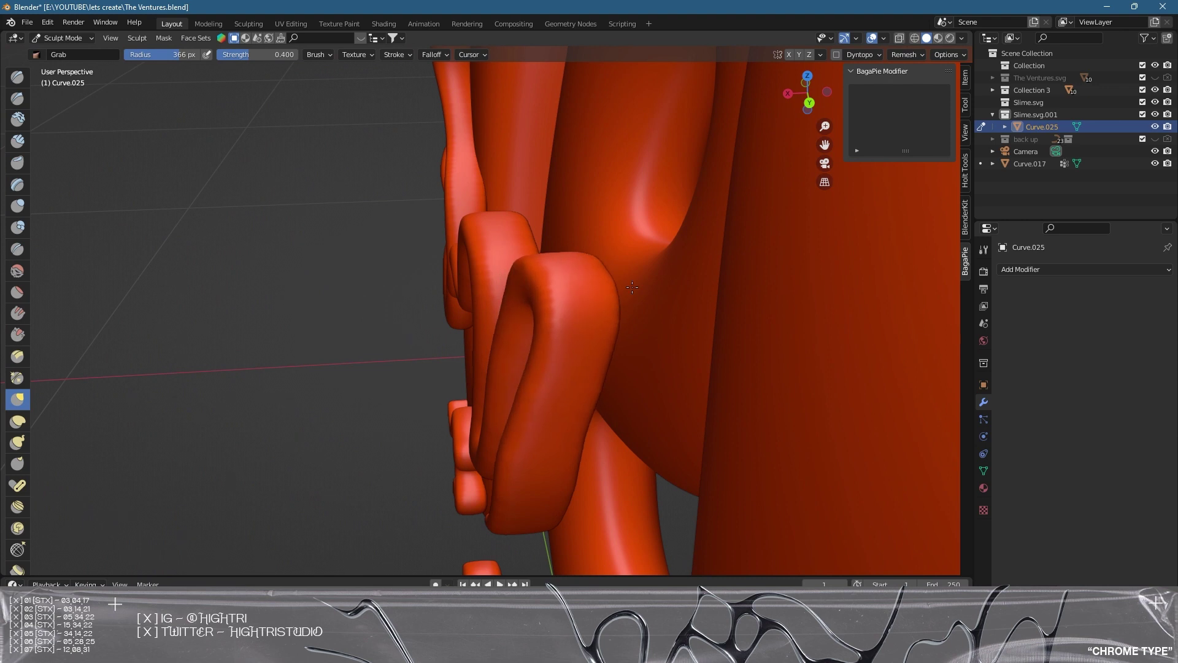
drag(662, 278, 668, 292)
drag(476, 231, 534, 246)
mouse_move(487, 270)
middle_down()
mouse_move(558, 353)
mouse_move(568, 326)
middle_up()
mouse_move(675, 359)
shift+middle_down()
mouse_move(546, 287)
mouse_move(486, 295)
mouse_move(499, 310)
shift+middle_up()
mouse_move(592, 276)
mouse_down()
mouse_move(621, 355)
mouse_move(669, 430)
mouse_up()
mouse_move(497, 295)
middle_down()
mouse_move(706, 311)
mouse_move(560, 316)
middle_up()
- Push the hanging loop of the e's strand against the letter, raising the Grab radius to 500 px
scroll(560, 316, up, 6)
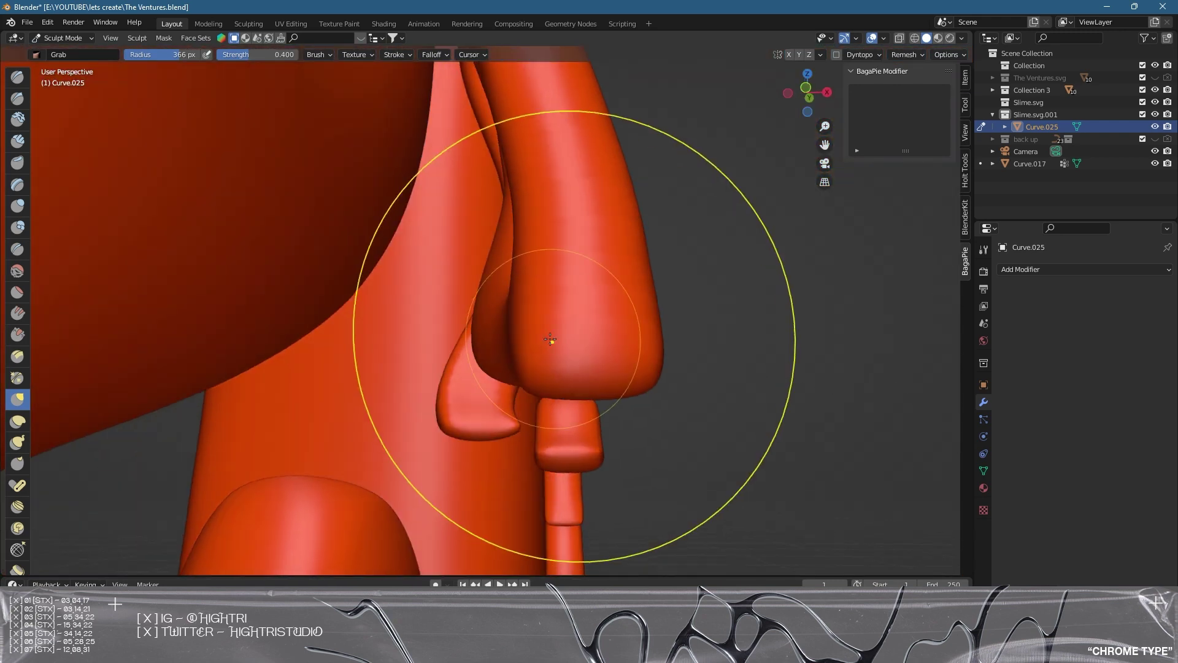
drag(549, 339, 525, 352)
drag(179, 55, 209, 55)
mouse_move(547, 367)
mouse_down()
mouse_move(495, 386)
mouse_move(558, 400)
mouse_up()
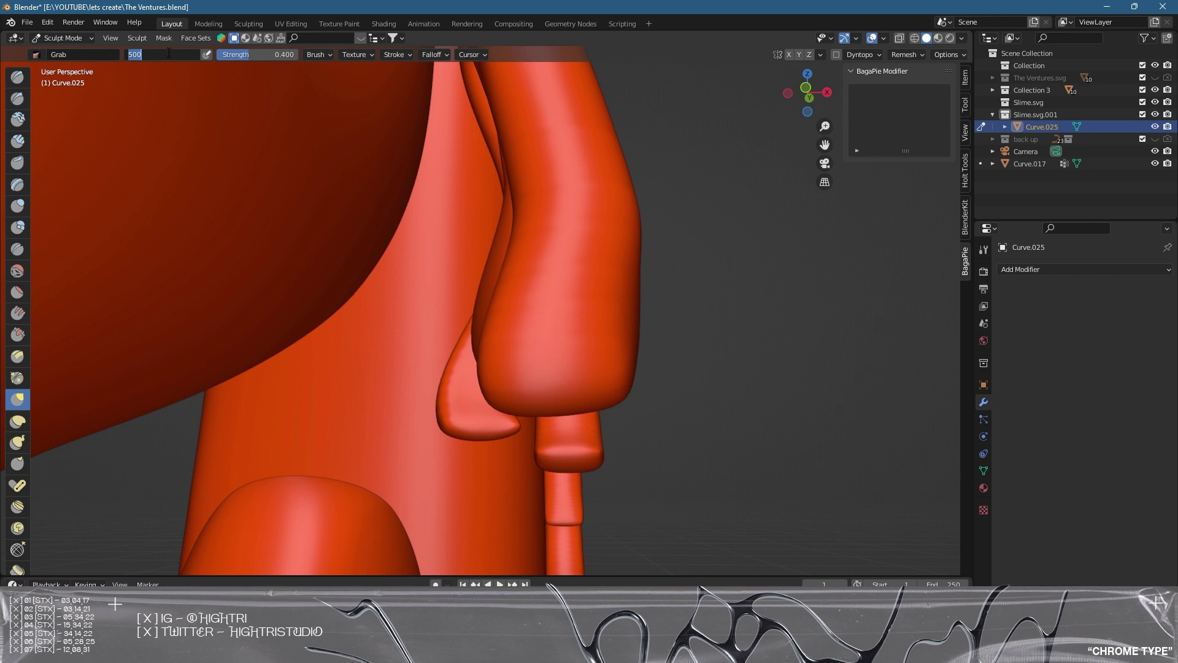
key(Return)
drag(537, 342, 238, 294)
mouse_move(238, 294)
middle_down()
mouse_move(371, 334)
mouse_move(622, 318)
mouse_move(578, 366)
middle_up()
scroll(577, 365, down, 2)
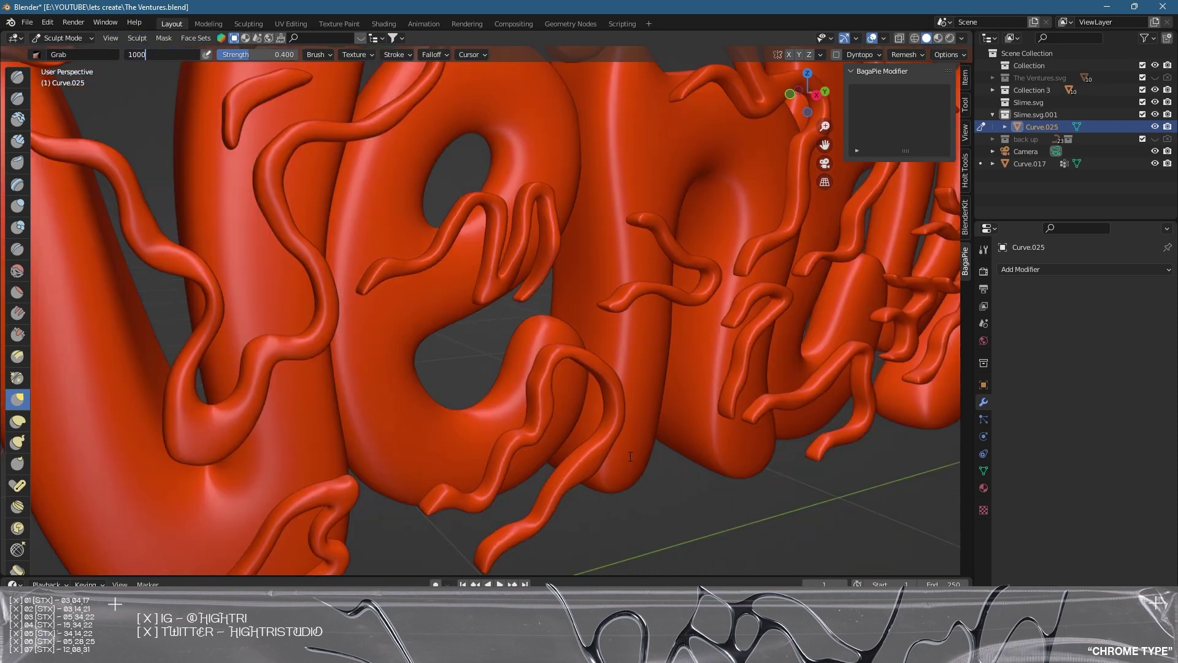
- Set the Grab radius to 1000 px and pull the slime strand with a broad stroke
key(Return)
scroll(571, 405, up, 3)
drag(585, 388, 641, 365)
scroll(544, 276, down, 5)
mouse_move(528, 260)
middle_down()
mouse_move(544, 280)
mouse_move(560, 276)
mouse_move(482, 246)
mouse_move(454, 285)
middle_up()
mouse_move(551, 195)
middle_down()
mouse_move(636, 343)
mouse_move(590, 333)
mouse_move(468, 411)
middle_up()
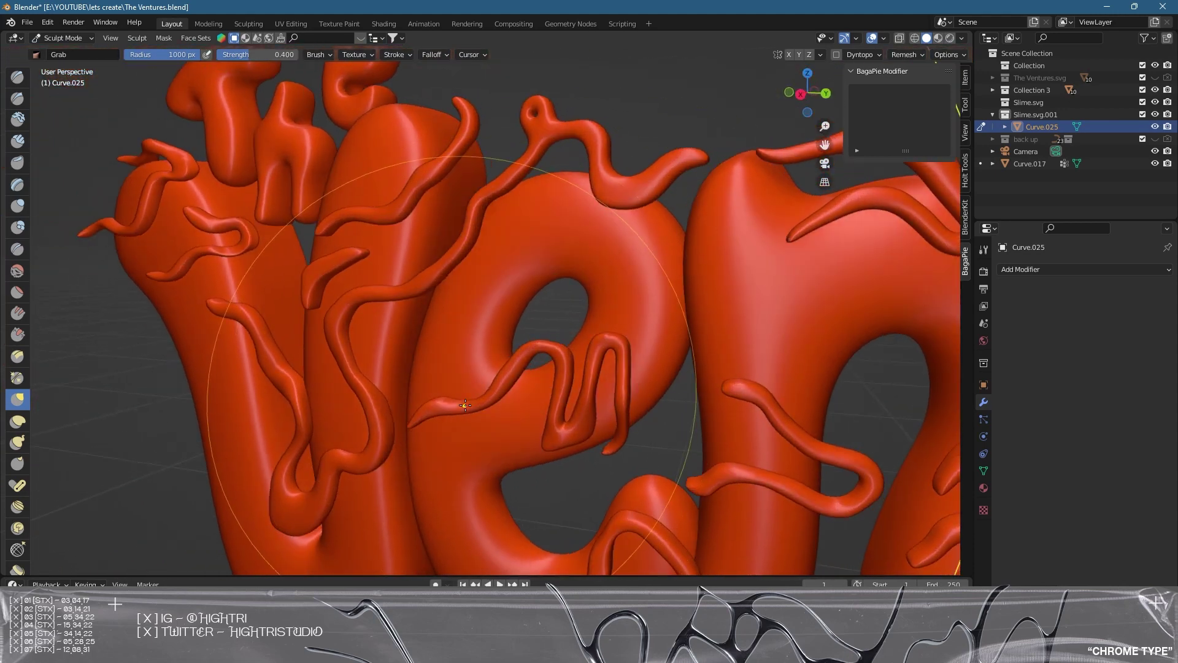
- Reduce the Grab radius to 213 px and move the tip of the e's middle strand toward the letter's counter
key(f)
key(bracketleft)
key(bracketleft)
key(bracketleft)
key(bracketleft)
key(bracketleft)
key(bracketleft)
drag(441, 408, 503, 359)
mouse_move(502, 367)
middle_down()
mouse_move(473, 408)
mouse_move(500, 342)
mouse_move(566, 270)
middle_up()
scroll(473, 408, up, 3)
- Feed the strand's end through the counter of the e and wrap it onto the back of the letter
drag(566, 270, 841, 110)
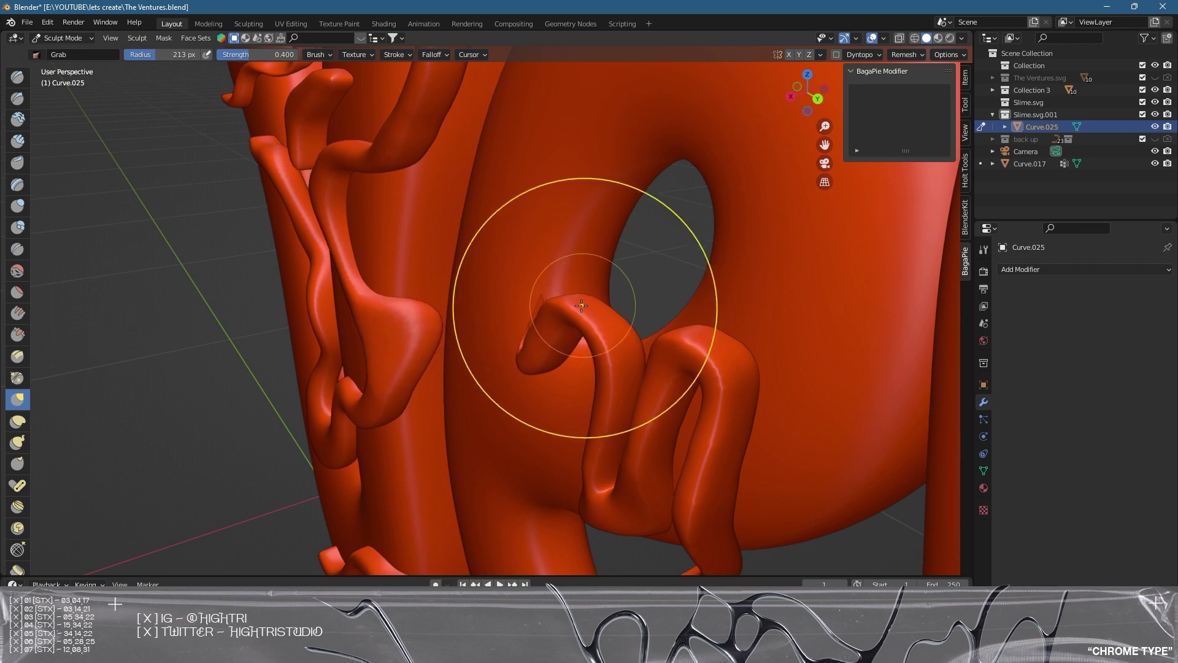
drag(589, 311, 692, 254)
drag(703, 207, 722, 247)
drag(590, 357, 651, 283)
middle_drag(732, 316, 541, 317)
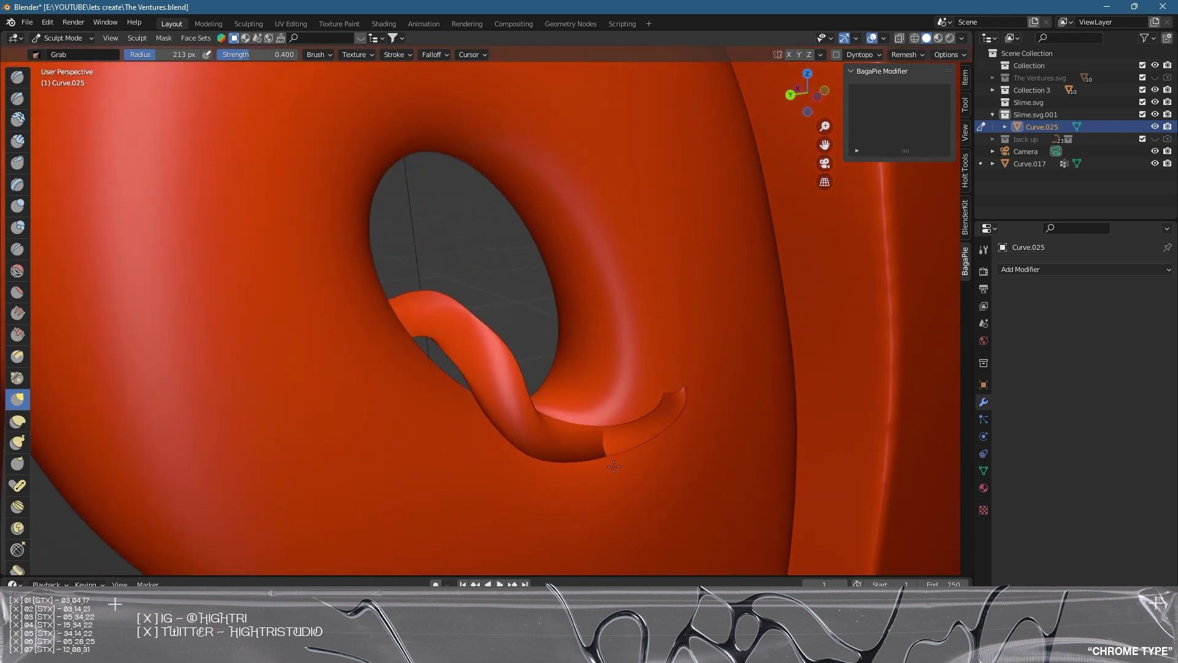
- Reposition the buried strand end behind the e in wireframe shading, and reshape the section passing through the counter in solid shading
mouse_move(724, 429)
middle_down()
mouse_move(599, 446)
mouse_move(622, 383)
middle_up()
key(shift+z)
drag(562, 368, 547, 429)
drag(509, 335, 525, 335)
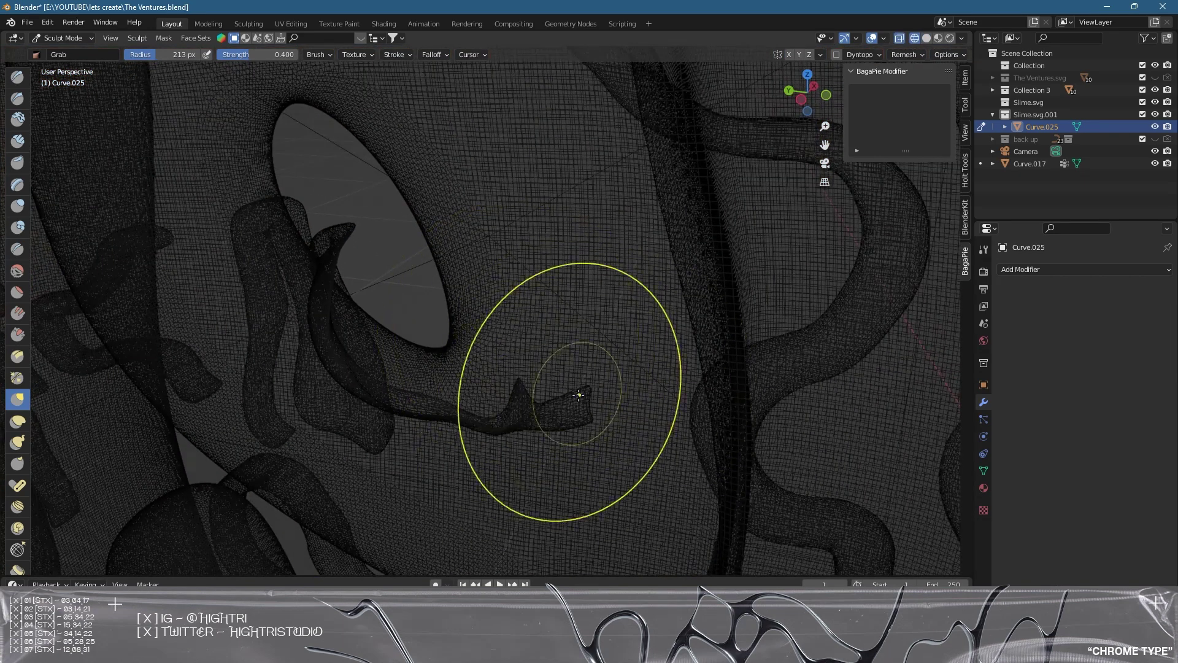
drag(578, 395, 583, 471)
drag(520, 431, 521, 451)
key(shift+z)
middle_drag(597, 429, 645, 436)
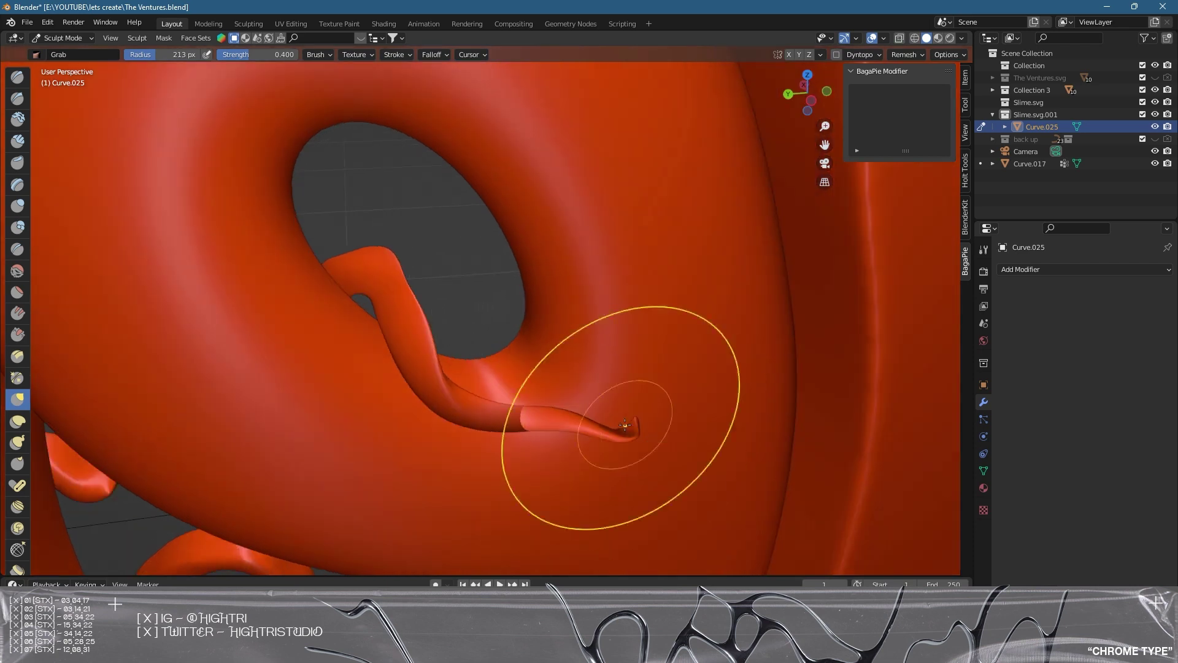
mouse_move(418, 360)
mouse_down()
mouse_move(438, 310)
mouse_move(392, 271)
mouse_up()
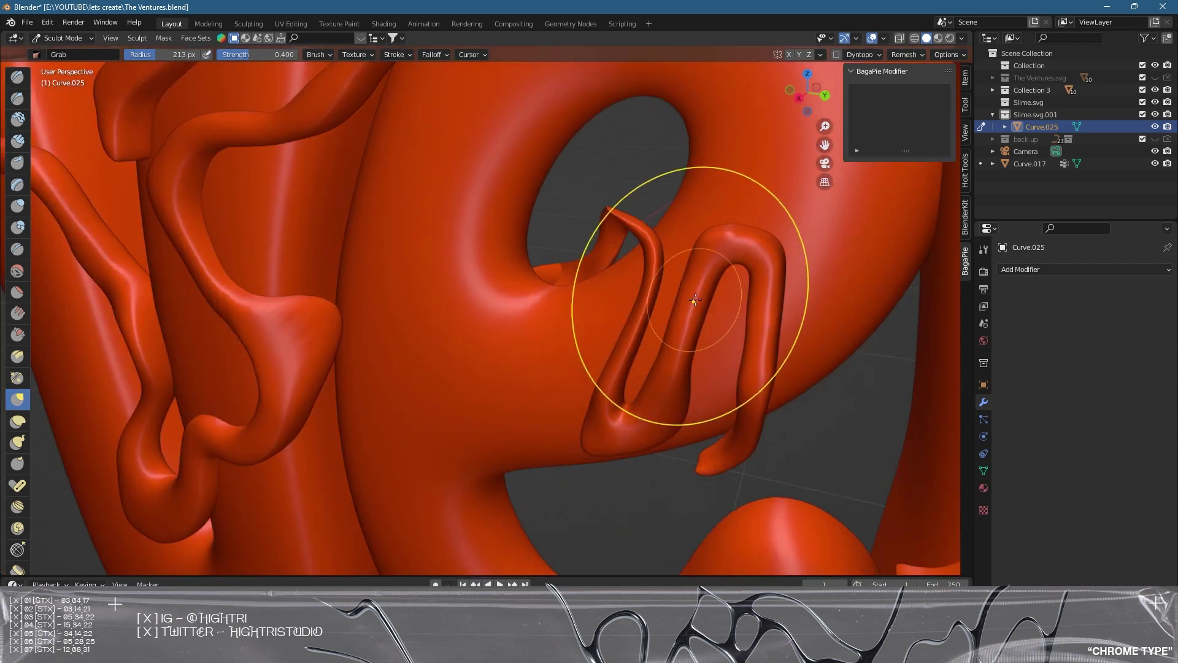
- Examine the strand threaded through the e's counter from the camera view in rendered shading, up close and against the full lettering
mouse_move(675, 342)
middle_down()
mouse_move(610, 356)
mouse_move(584, 376)
mouse_move(507, 340)
middle_up()
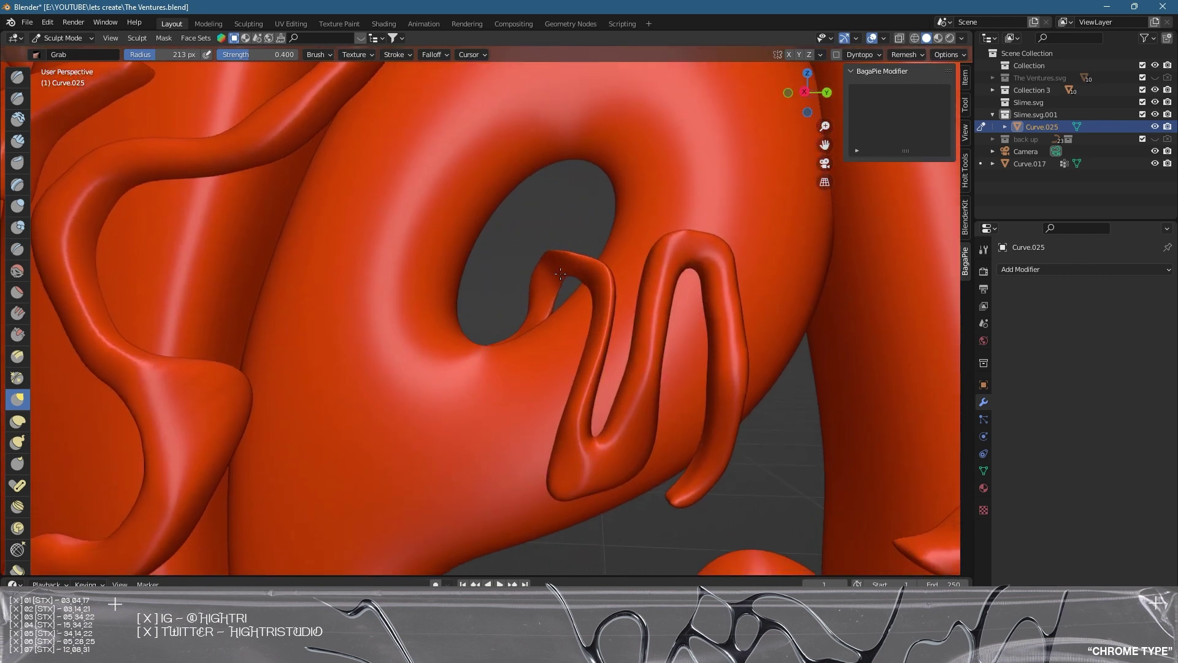
key(KP_0)
scroll(494, 302, up, 2)
shift+middle_drag(493, 302, 764, 305)
scroll(374, 315, up, 6)
shift+middle_drag(375, 315, 572, 340)
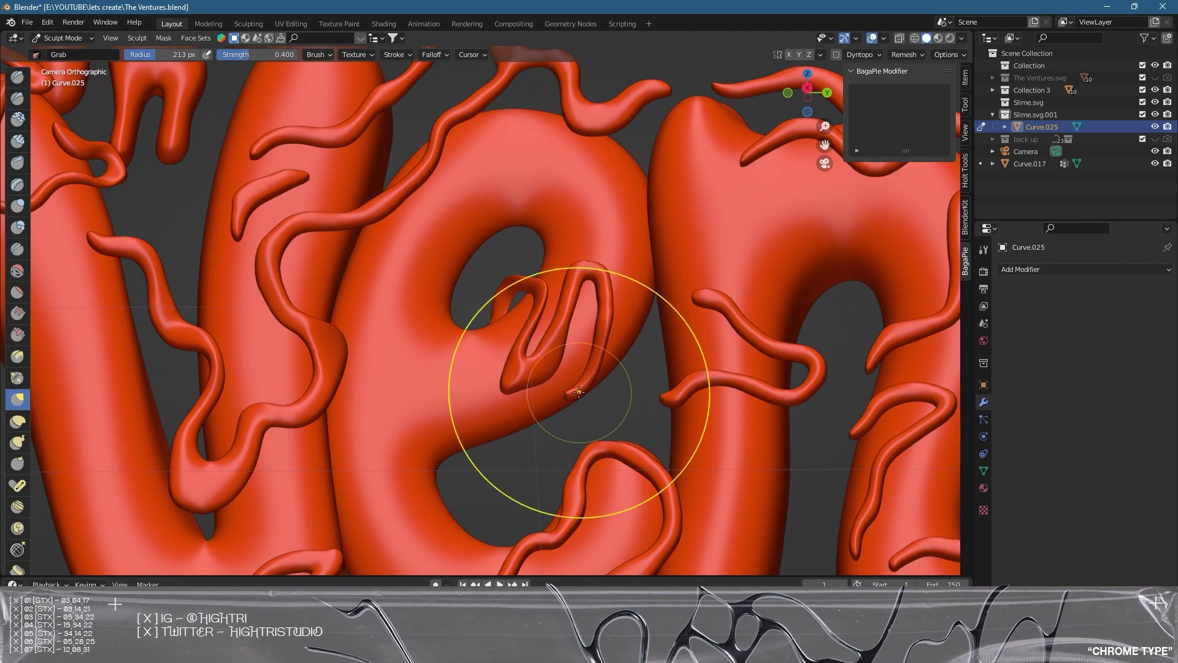
key(z)
click(572, 186)
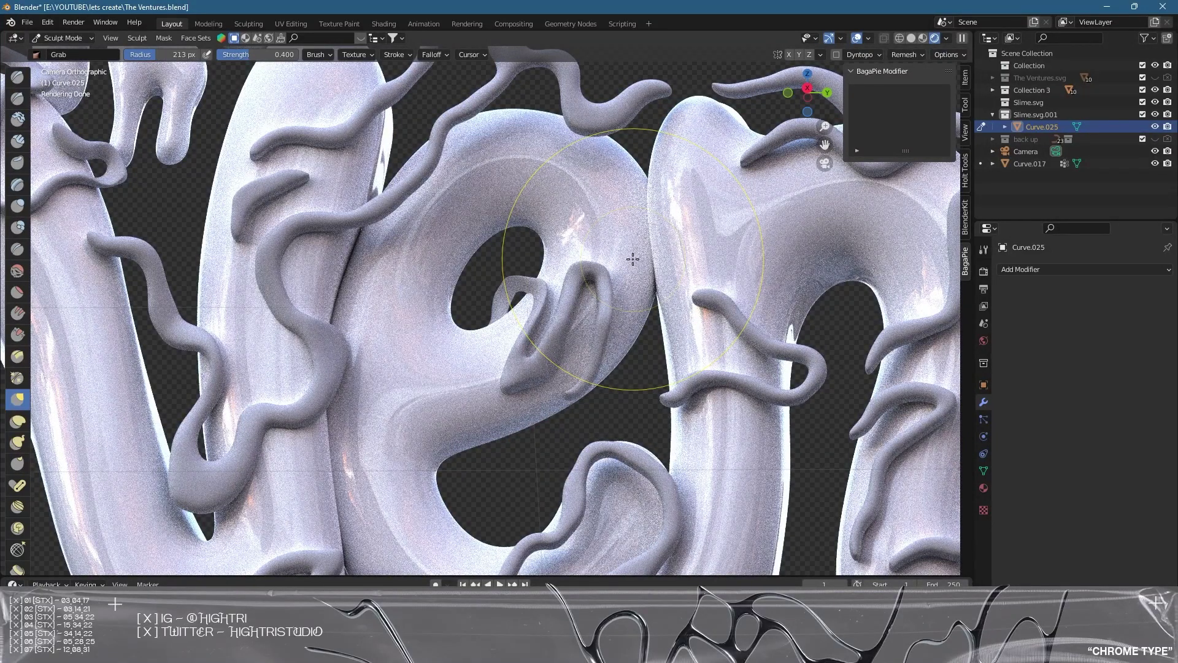
scroll(597, 182, down, 6)
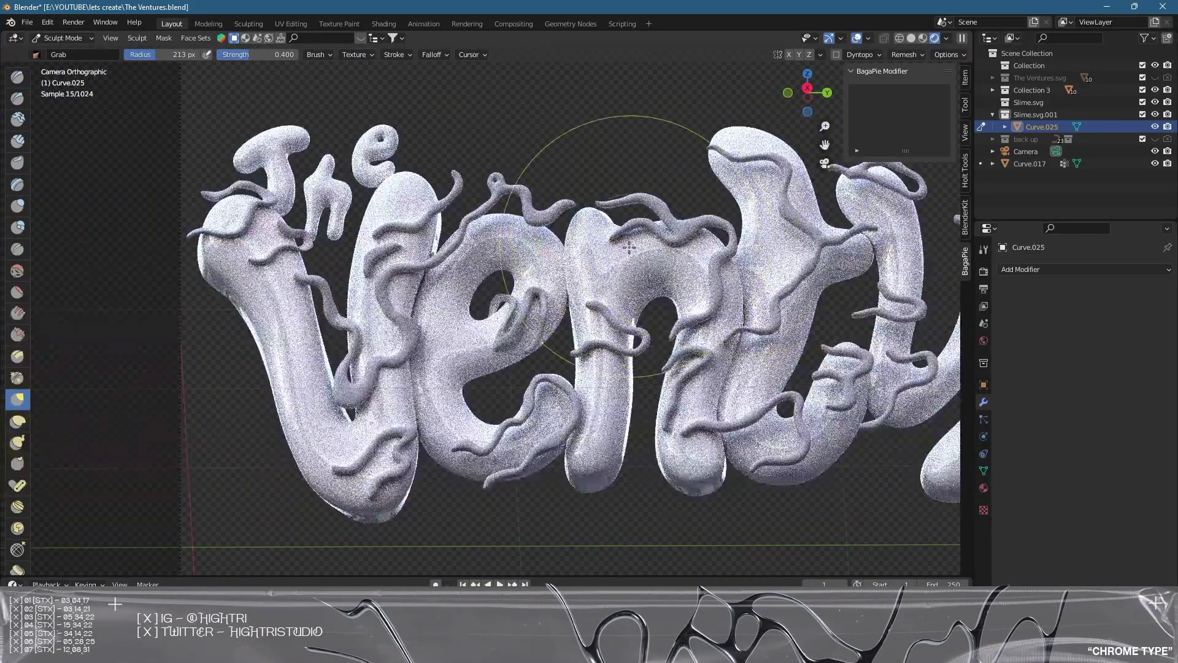
scroll(597, 245, down, 2)
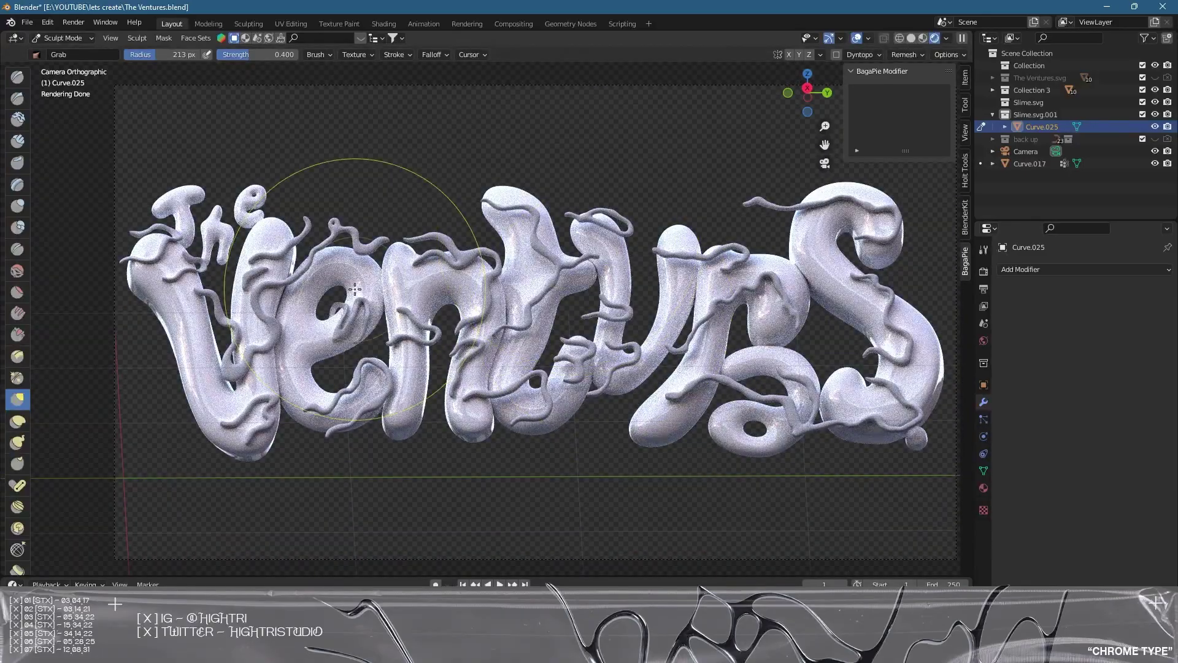
scroll(368, 295, up, 4)
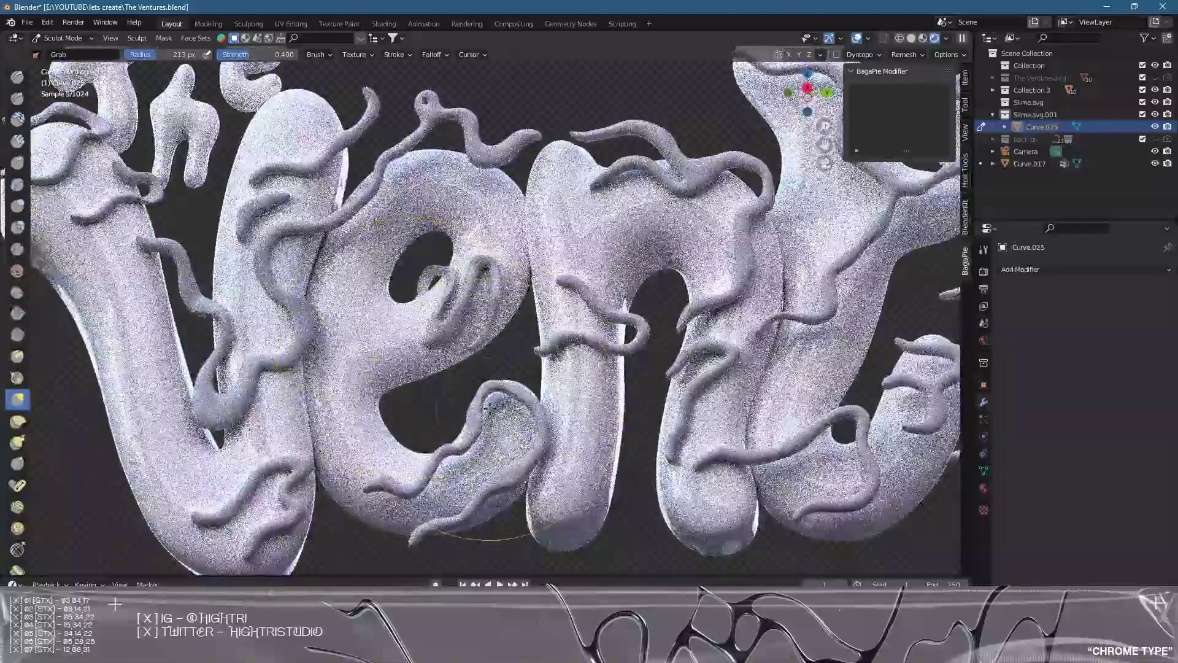
scroll(464, 265, up, 4)
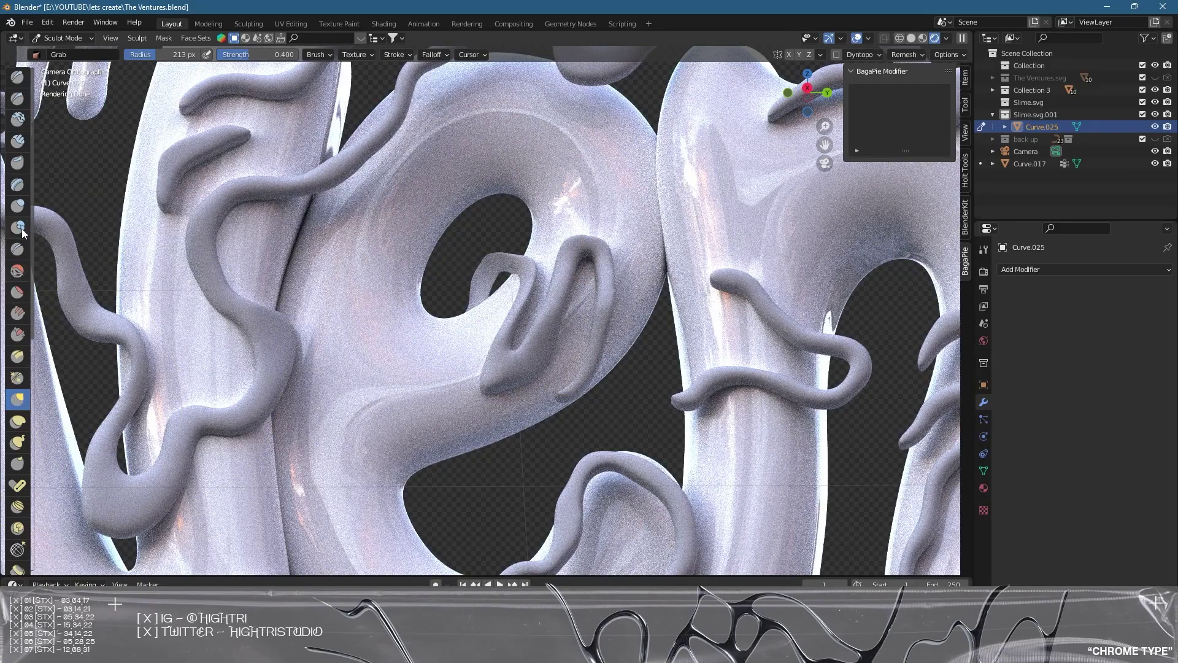
- Thicken the strand section inside the e's counter with the Blob brush at a 137 px radius, and return to solid shading
click(23, 225)
scroll(494, 287, up, 5)
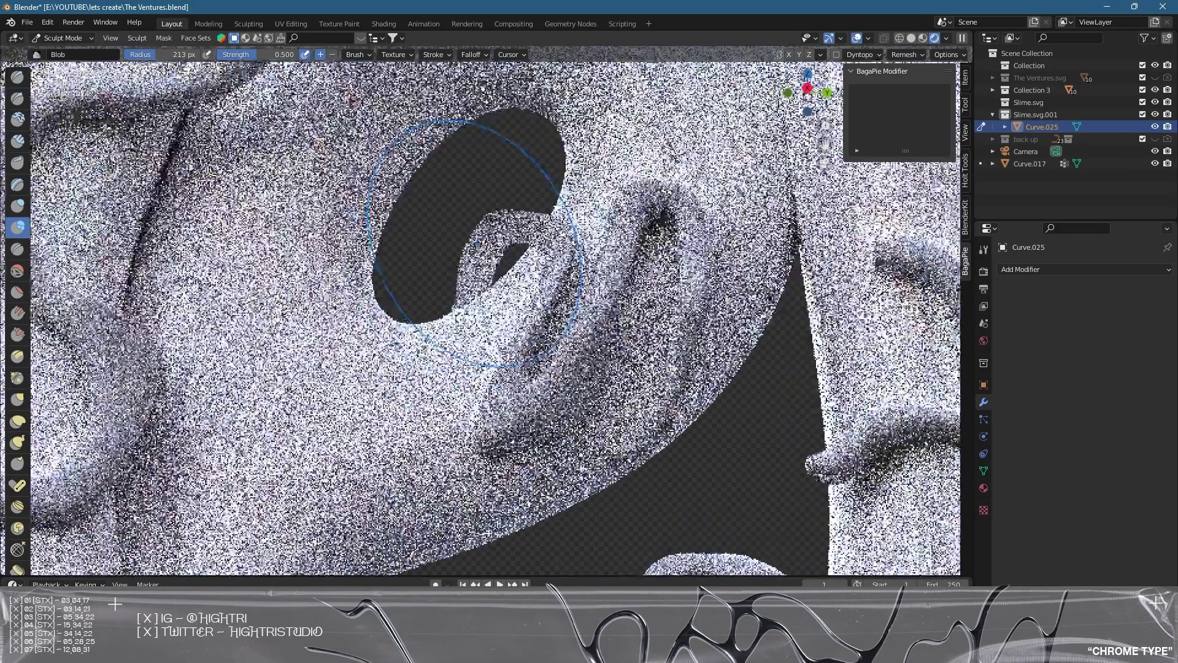
key(bracketleft)
key(bracketleft)
key(bracketleft)
key(bracketleft)
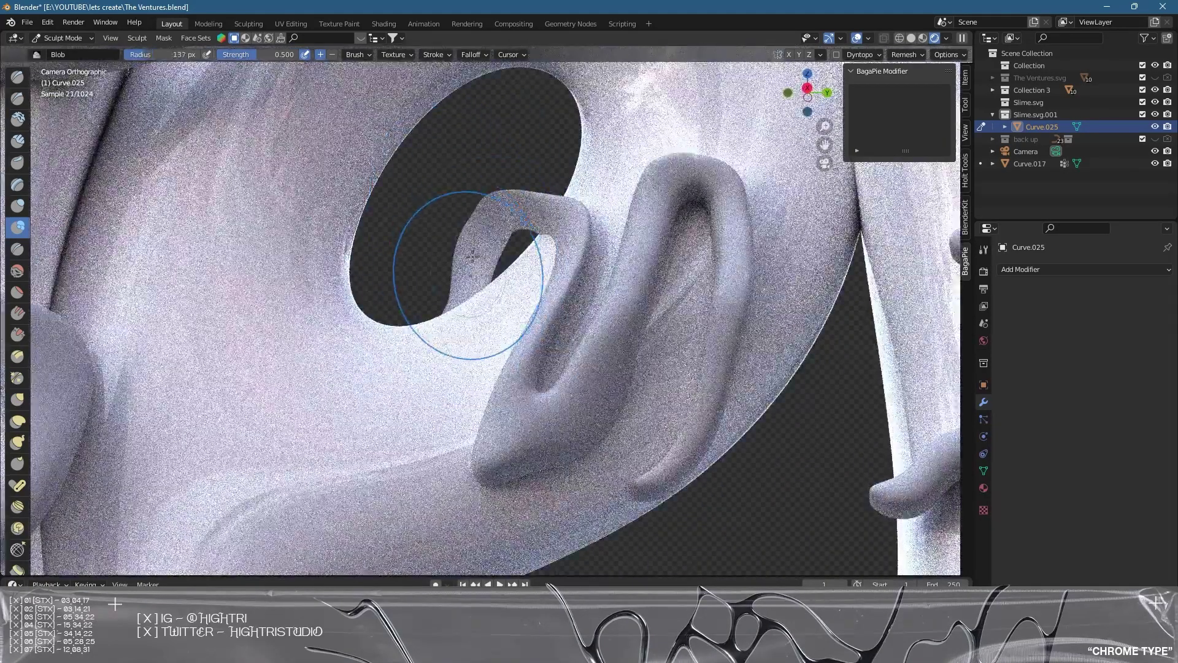
click(477, 249)
key(z)
click(581, 242)
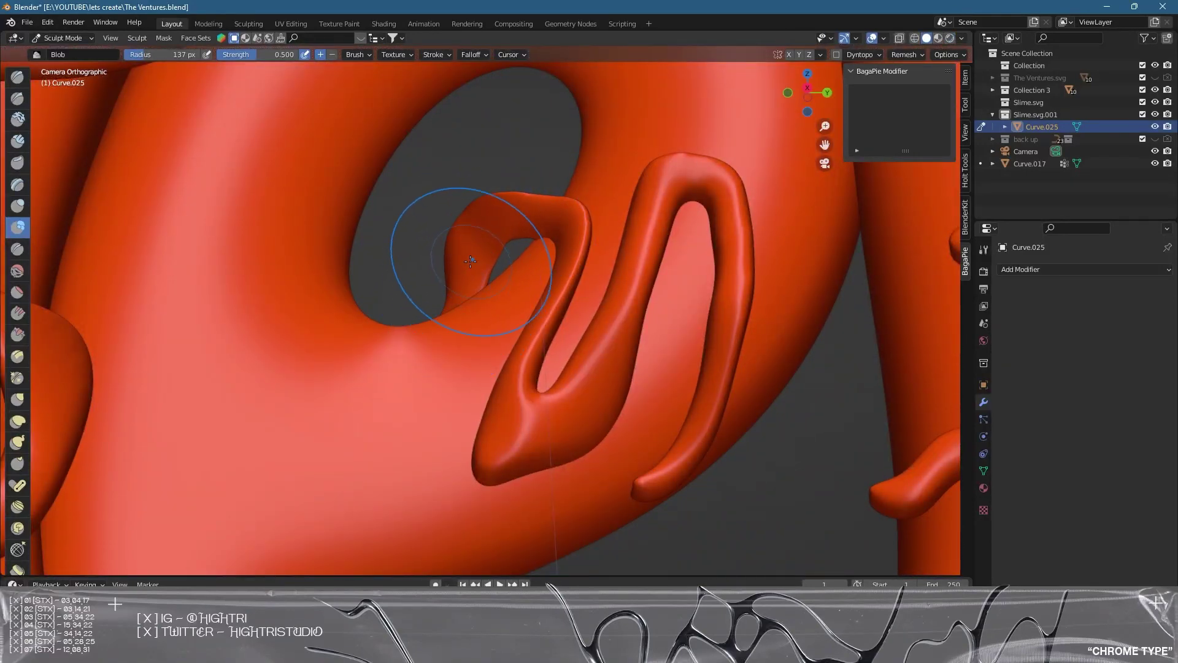
- Round out the strand's bend in the e's counter using the Inflate/Deflate, Smooth and Grab brushes
click(16, 207)
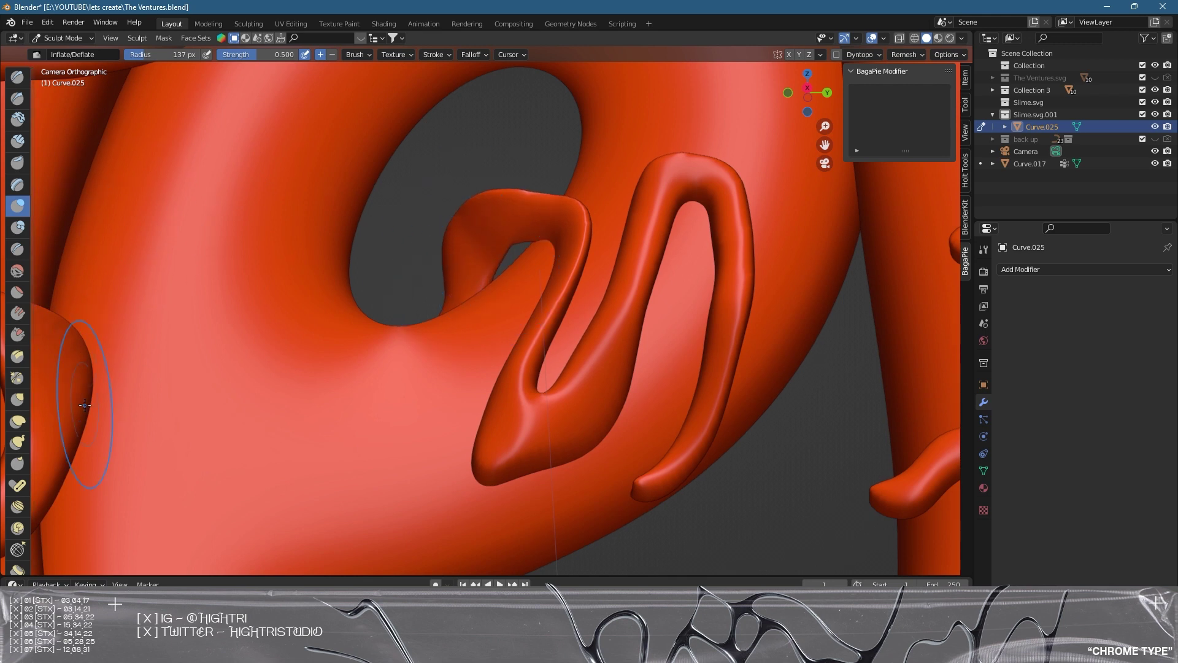
click(16, 271)
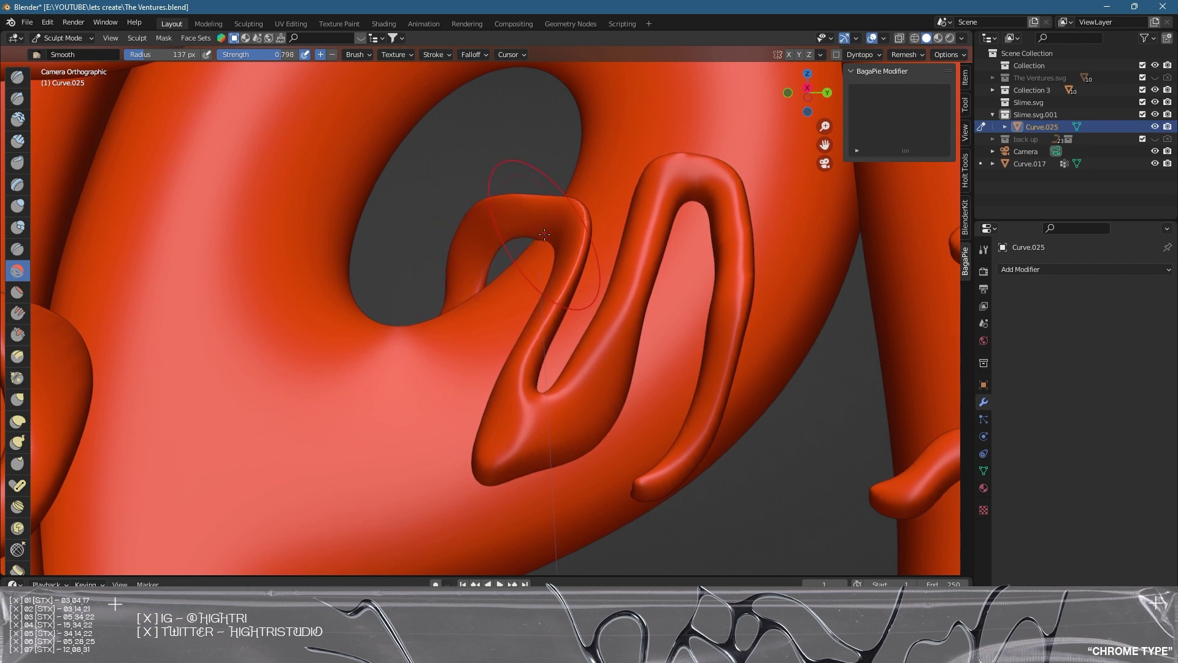
click(17, 422)
click(17, 399)
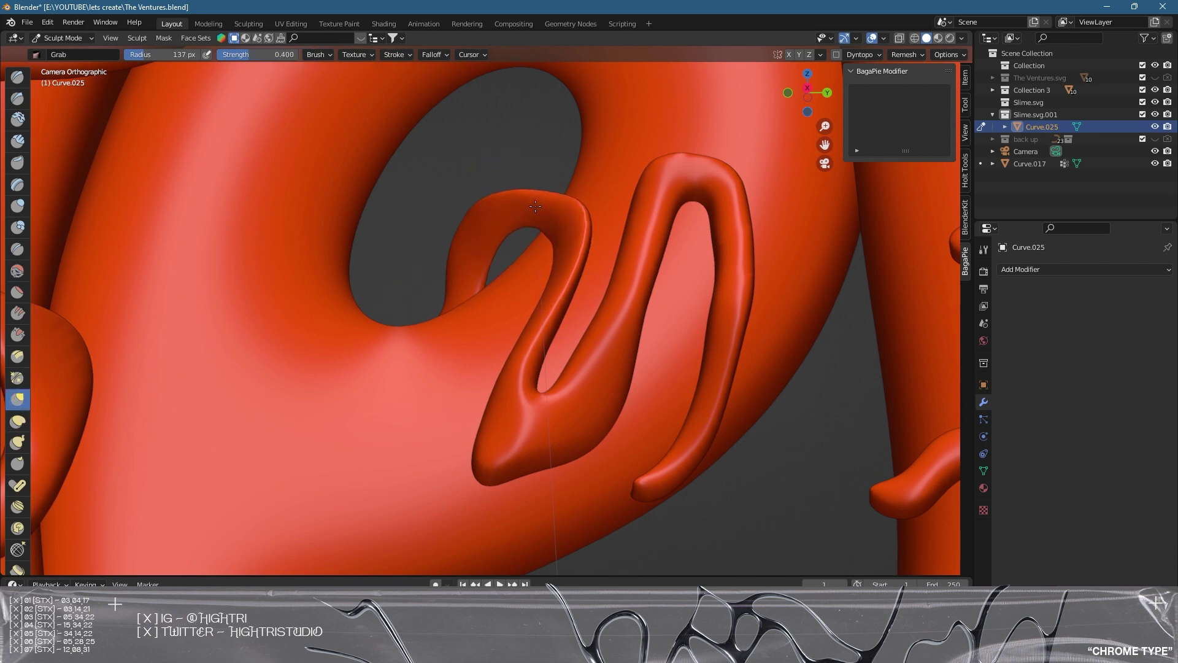
- Examine the slime strands across the whole lettering in rendered shading, including the letters u, r and S
scroll(530, 208, down, 5)
key(z)
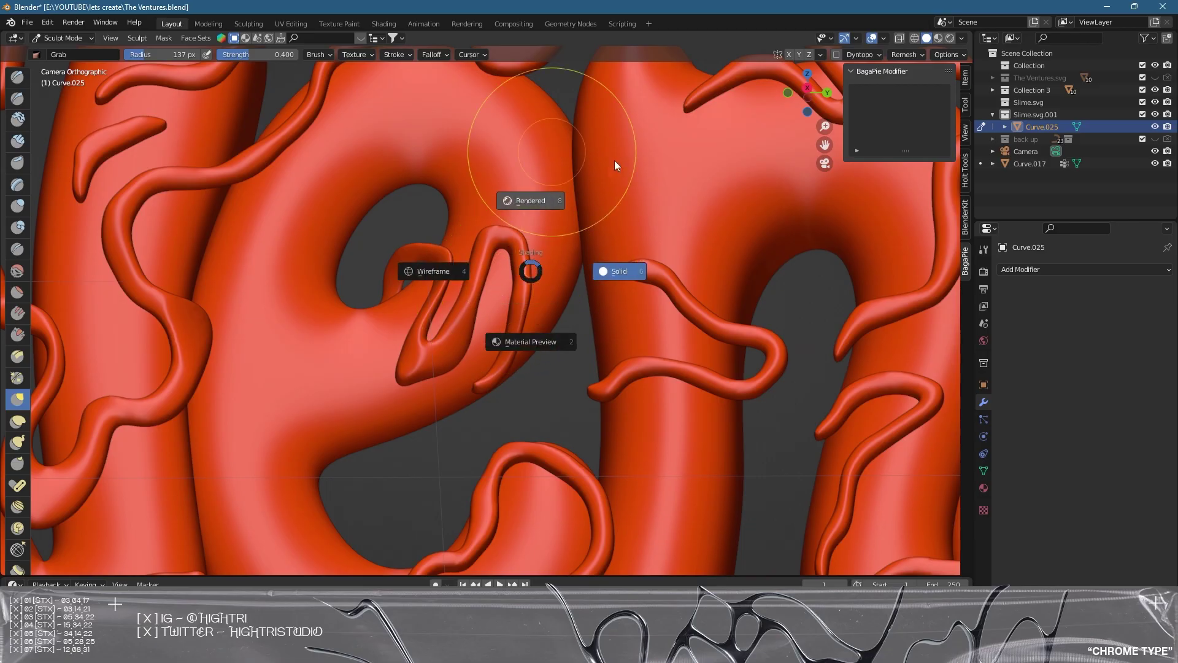
key(8)
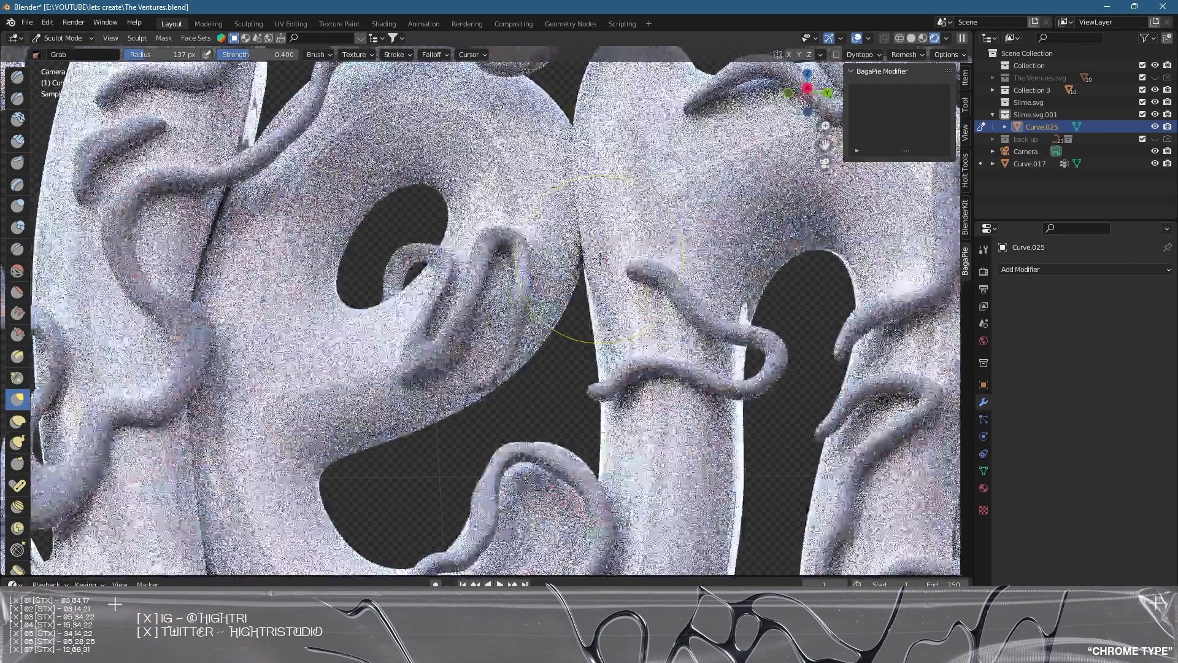
scroll(592, 329, down, 5)
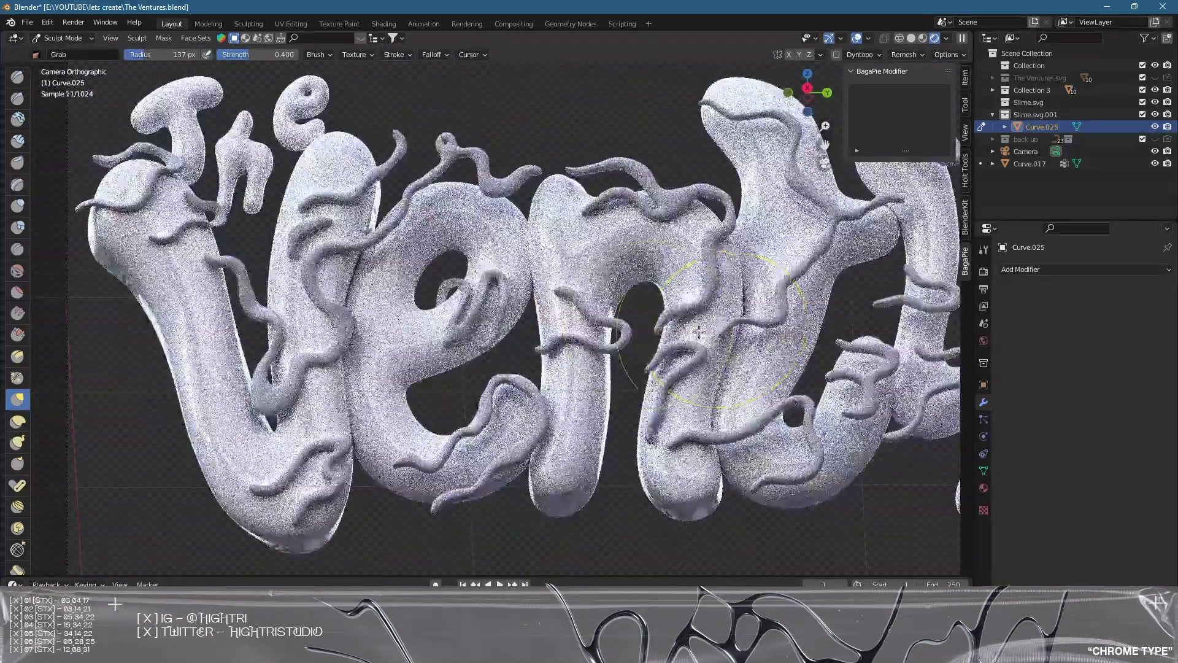
scroll(592, 285, down, 1)
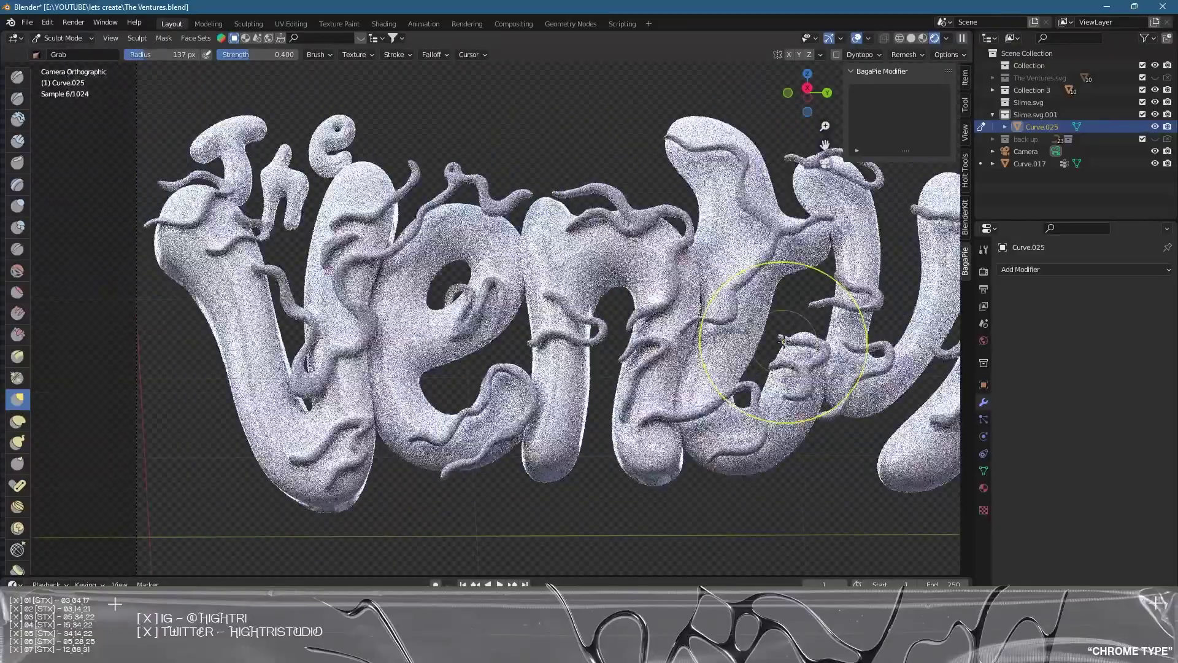
shift+middle_drag(727, 310, 516, 316)
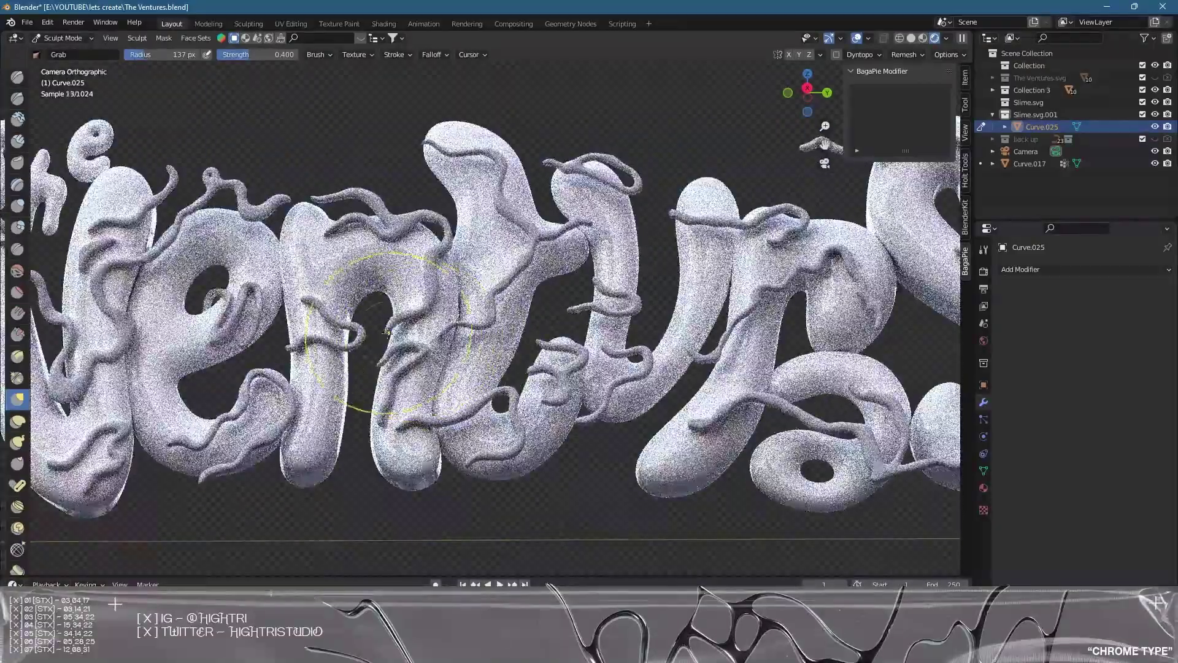
scroll(525, 351, up, 5)
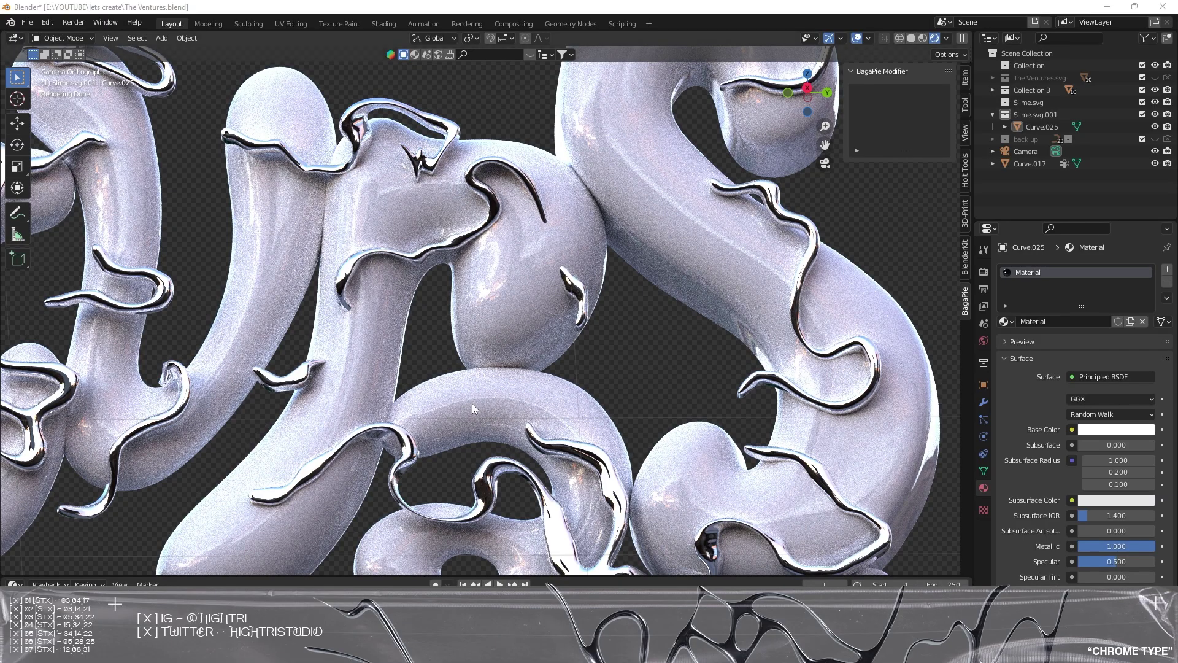
scroll(503, 413, down, 1)
scroll(572, 329, up, 1)
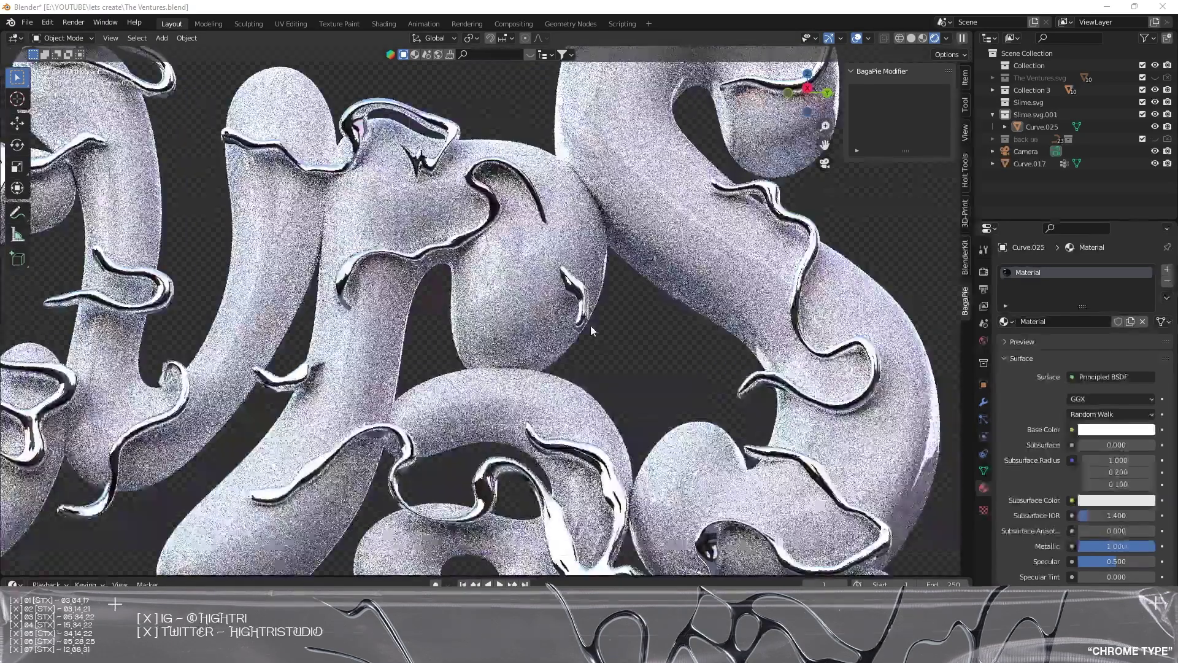
- Put the slime strands into Sculpt Mode with solid shading and twist the strand at the base of the u with the Rotate brush
click(575, 286)
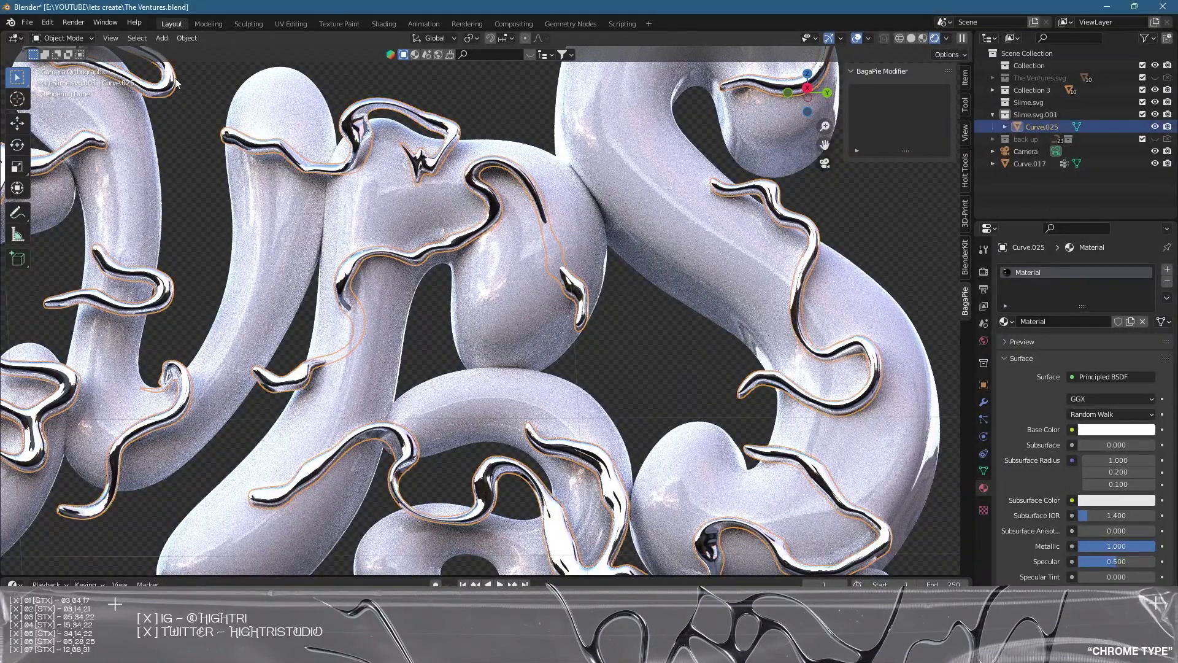
click(62, 38)
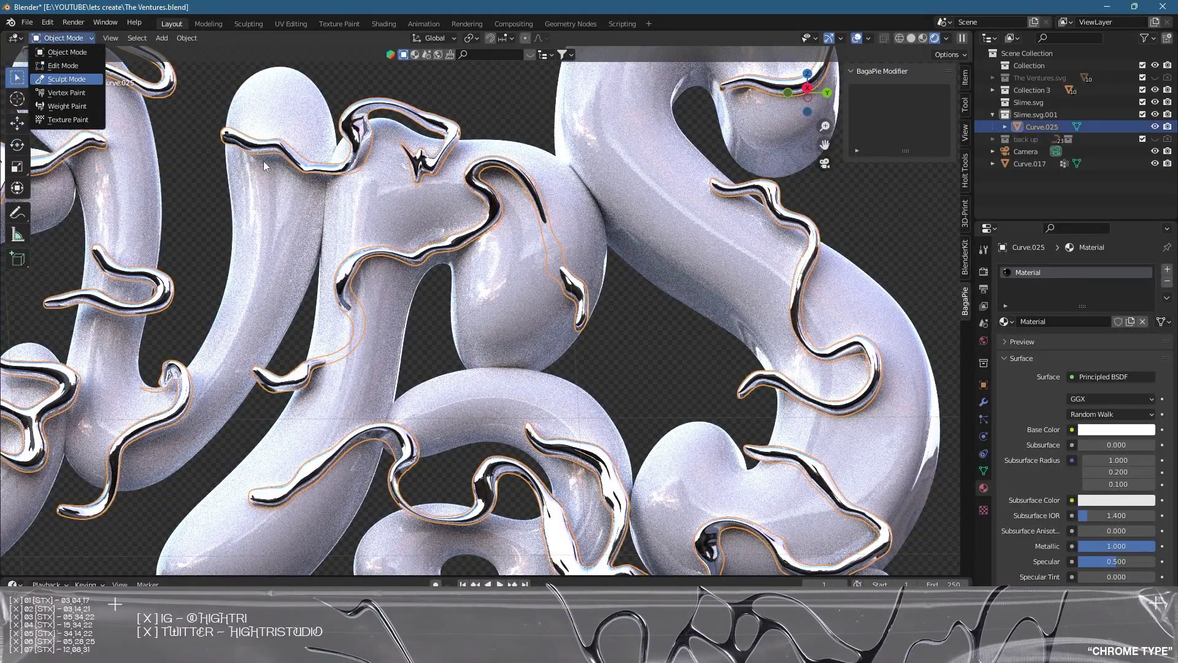
key(z)
click(638, 306)
mouse_move(446, 426)
shift+middle_down()
mouse_move(571, 354)
mouse_move(915, 318)
shift+middle_up()
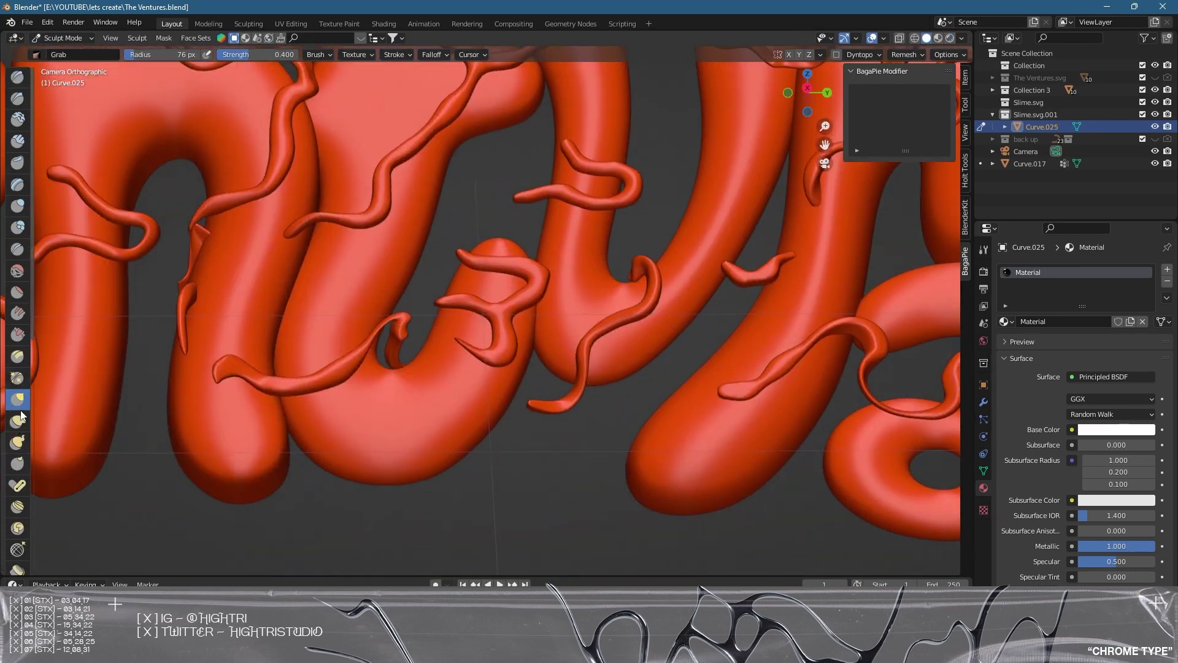
click(17, 527)
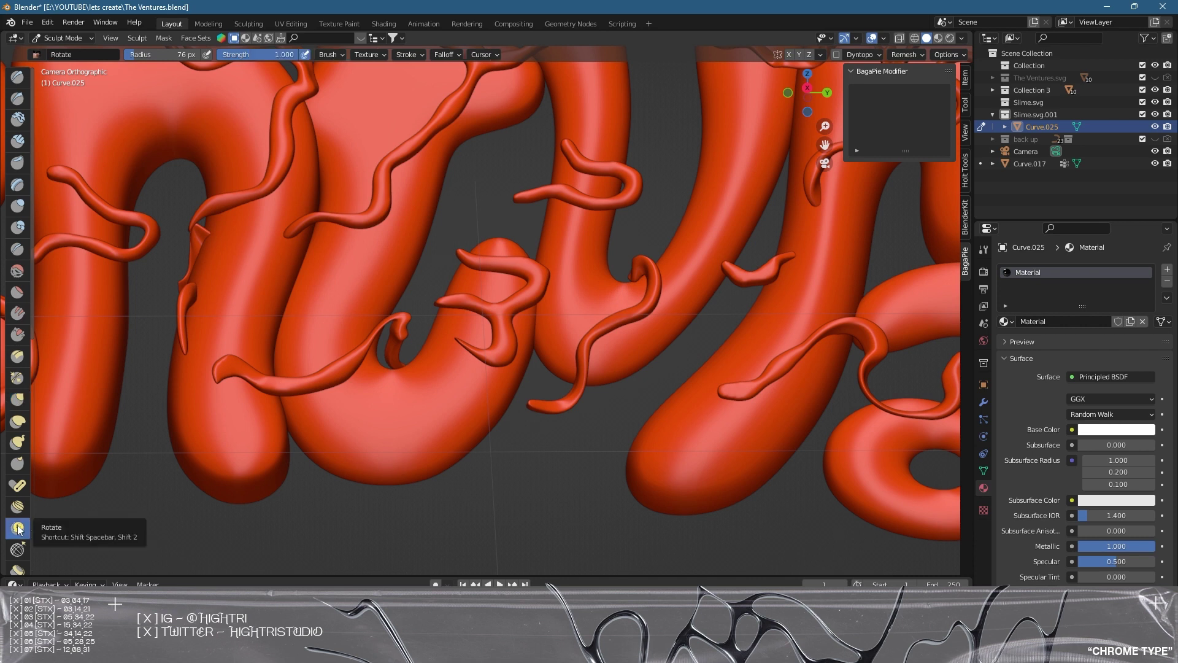
scroll(561, 399, up, 4)
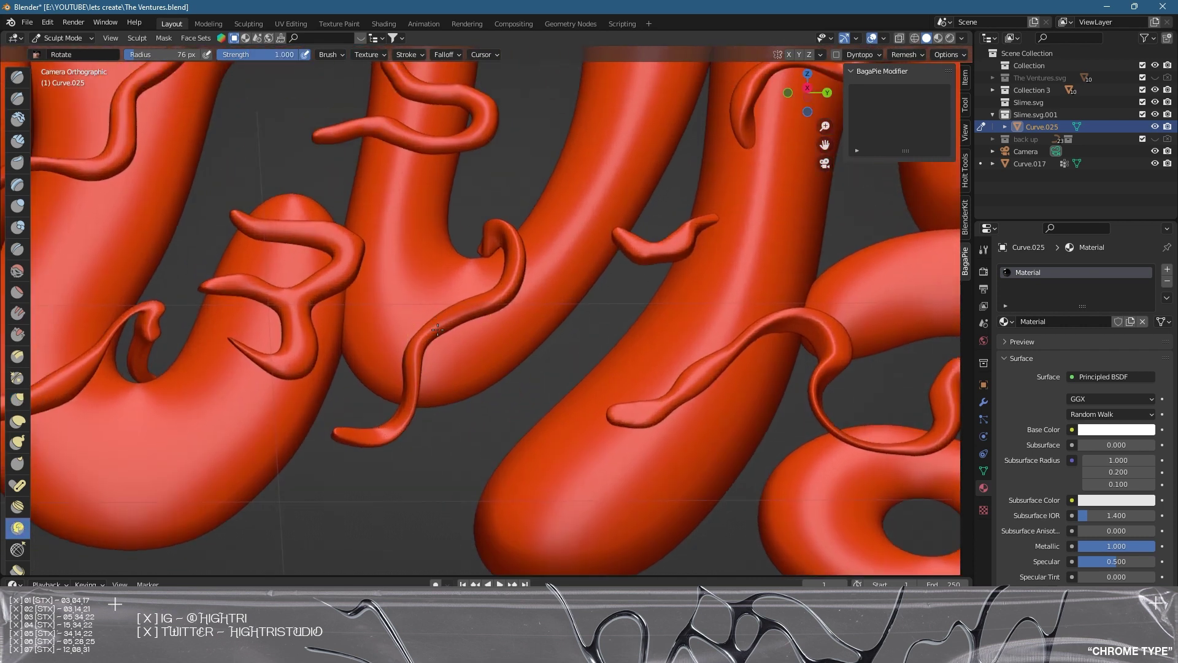
mouse_move(437, 330)
mouse_down()
mouse_move(473, 323)
mouse_move(513, 247)
mouse_up()
- Try a twist on the strand at the upper left of the S, enlarge the Rotate radius to 172 px, and undo the twist
scroll(513, 246, down, 4)
shift+middle_drag(465, 239, 567, 373)
scroll(567, 373, up, 3)
shift+middle_drag(604, 325, 478, 445)
shift+middle_drag(491, 271, 339, 282)
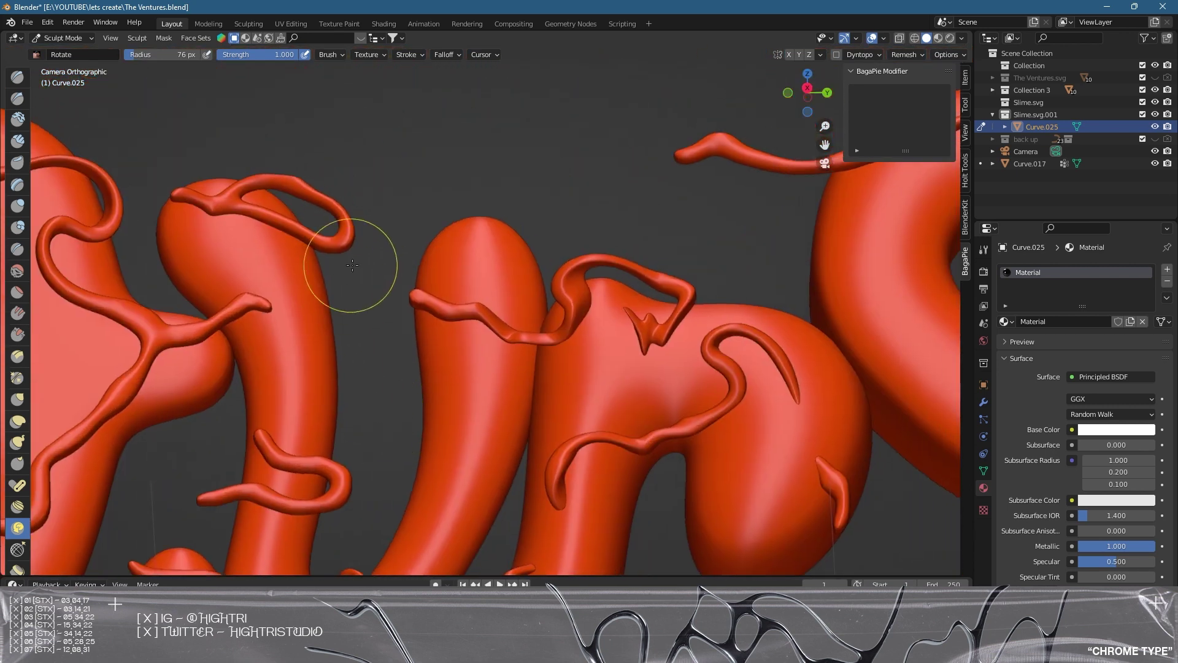
scroll(473, 307, up, 1)
shift+middle_drag(616, 336, 361, 399)
shift+middle_drag(541, 270, 462, 307)
mouse_move(540, 259)
mouse_down()
mouse_move(507, 274)
mouse_move(567, 242)
mouse_move(591, 263)
mouse_move(607, 246)
mouse_move(638, 264)
mouse_up()
key(f)
click(587, 231)
key(ctrl+z)
- Twist several sections of the strand running over the top of the S with the Rotate brush
drag(678, 220, 676, 171)
shift+middle_drag(721, 219, 524, 236)
mouse_move(550, 217)
mouse_down()
mouse_move(543, 184)
mouse_move(542, 206)
mouse_up()
mouse_move(708, 247)
mouse_down()
mouse_move(712, 223)
mouse_move(717, 238)
mouse_move(697, 209)
mouse_move(676, 203)
mouse_move(669, 217)
mouse_up()
mouse_move(700, 349)
shift+middle_down()
mouse_move(632, 303)
mouse_move(635, 284)
shift+middle_up()
scroll(616, 328, down, 5)
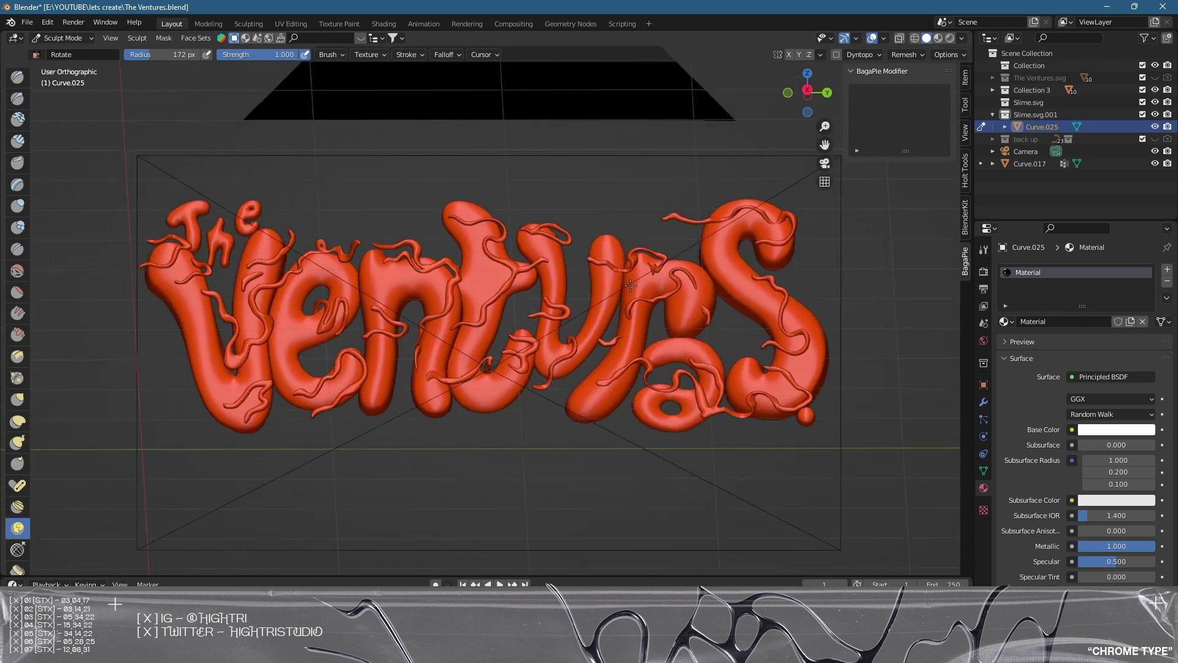
- Twist the strands looping over the small e between the r and the S with the Rotate brush
shift+middle_drag(635, 283, 430, 328)
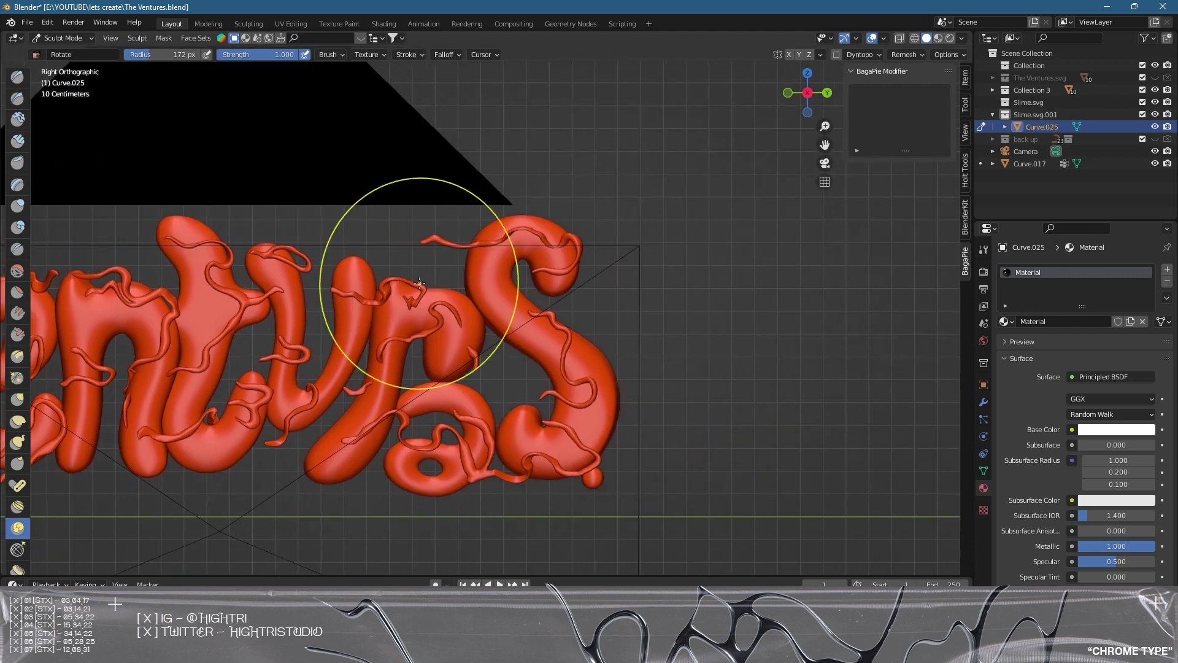
scroll(639, 242, up, 6)
shift+middle_drag(685, 451, 611, 295)
drag(677, 317, 671, 302)
shift+middle_drag(490, 413, 583, 381)
mouse_move(584, 381)
mouse_down()
mouse_move(598, 363)
mouse_move(540, 395)
mouse_move(558, 399)
mouse_move(540, 433)
mouse_up()
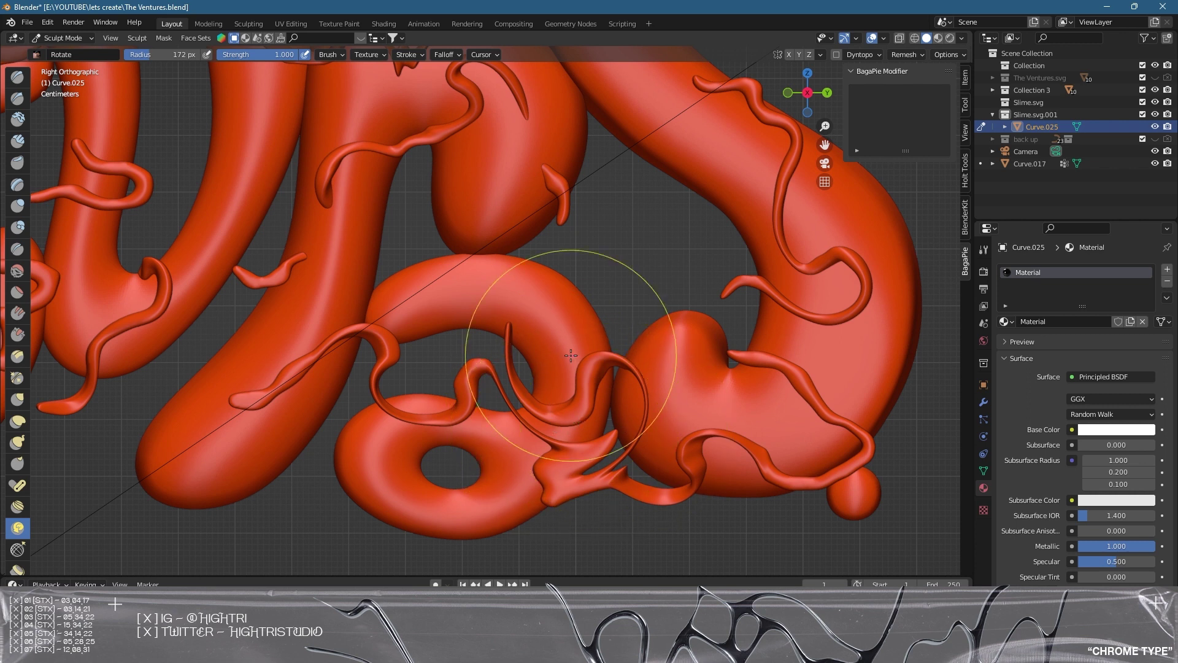
drag(581, 485, 566, 472)
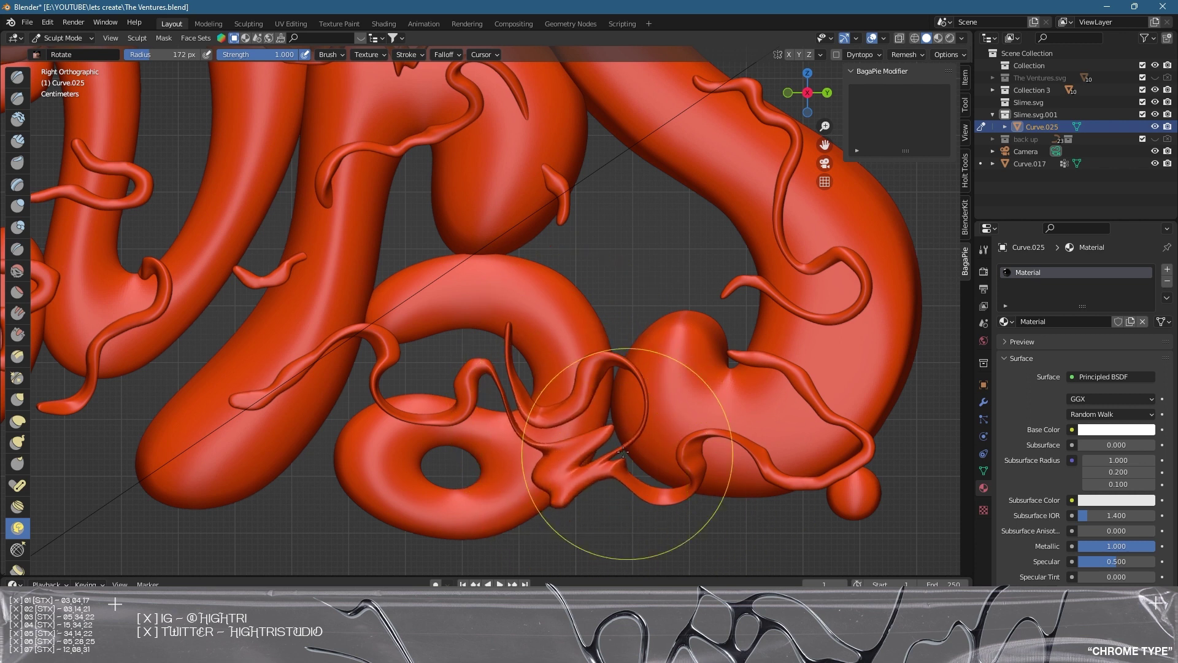
shift+middle_drag(382, 387, 610, 430)
drag(499, 381, 528, 410)
mouse_move(529, 410)
shift+middle_down()
mouse_move(721, 450)
mouse_move(513, 411)
mouse_move(405, 319)
shift+middle_up()
- Examine the twisted strands around the small e, r and S in rendered shading
key(z)
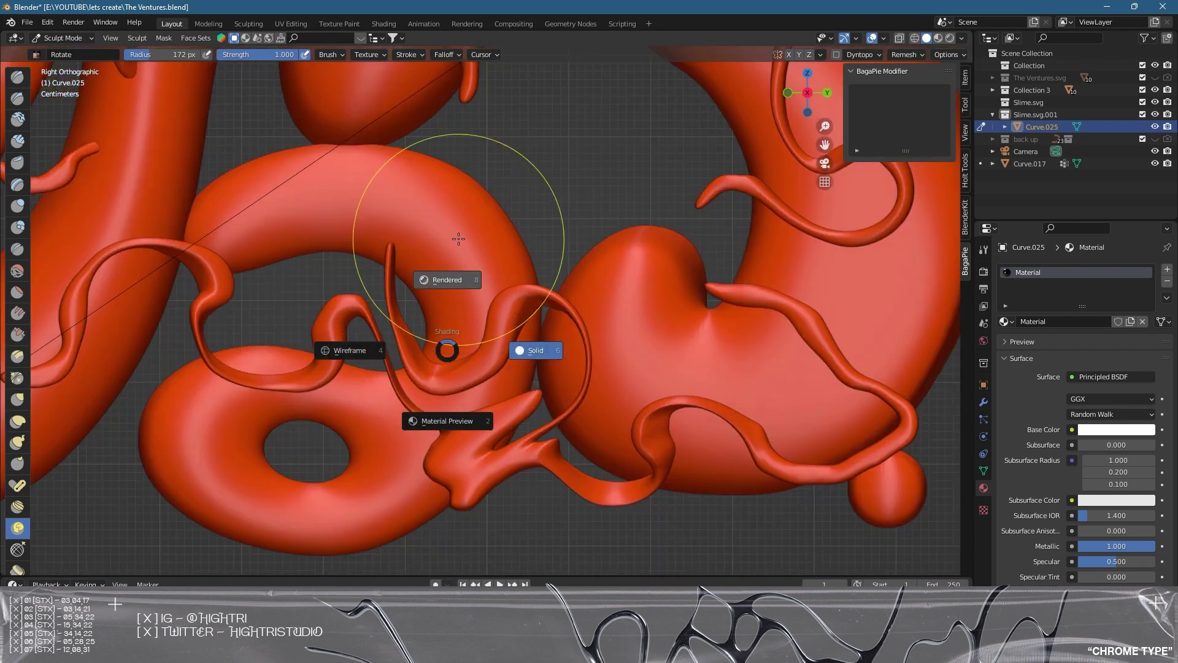
key(8)
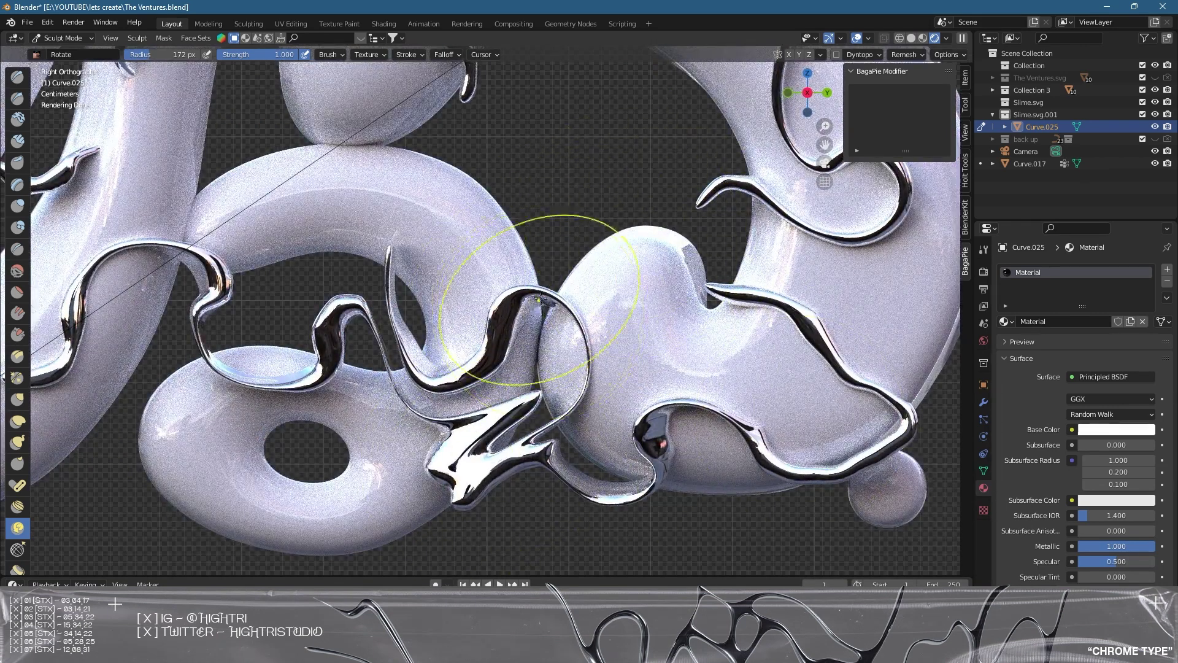
shift+middle_drag(566, 101, 595, 367)
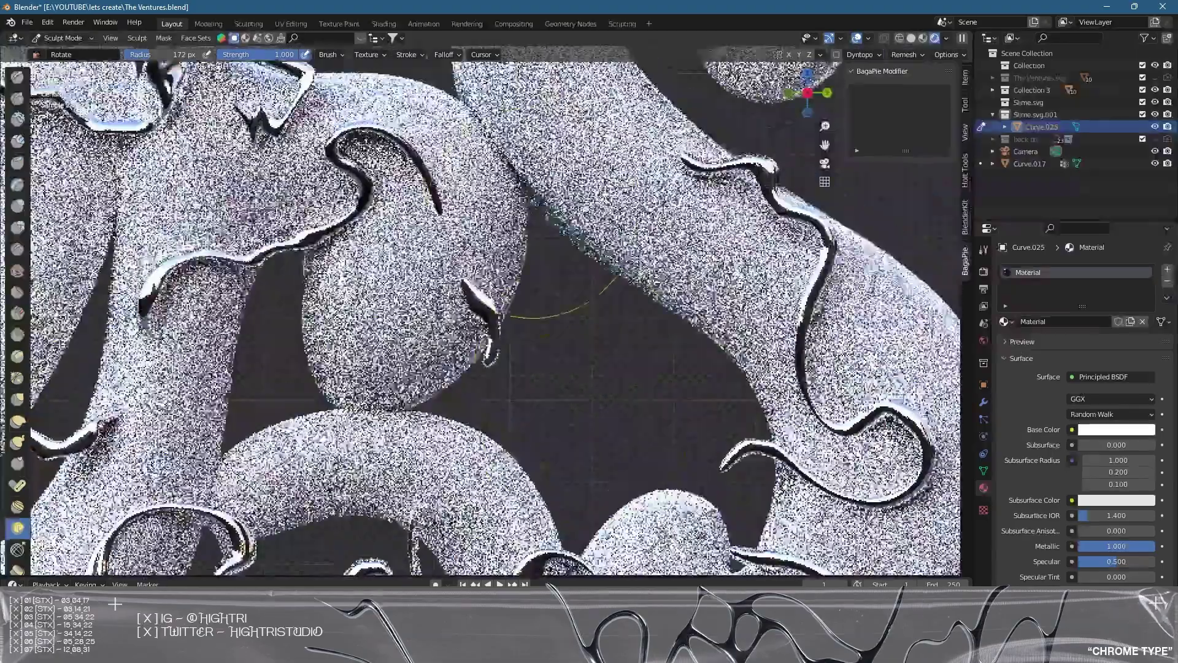
shift+middle_drag(531, 210, 607, 335)
- Twist the strand on the r's bowl, switch to solid shading, and undo two further trial twists there
drag(437, 308, 593, 244)
key(z)
mouse_move(432, 296)
mouse_down()
mouse_move(466, 289)
mouse_move(458, 297)
mouse_up()
key(ctrl+z)
drag(381, 327, 359, 339)
key(ctrl+z)
shift+middle_drag(46, 259, 439, 327)
shift+middle_drag(158, 379, 540, 384)
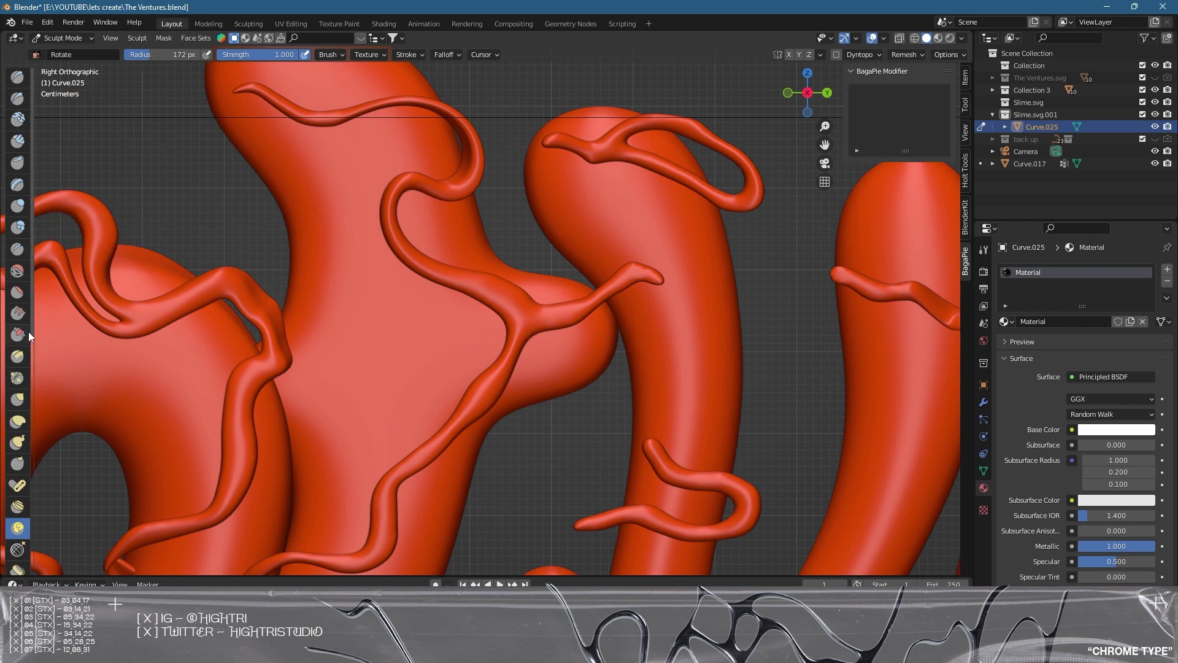
scroll(36, 423, down, 8)
scroll(35, 495, up, 8)
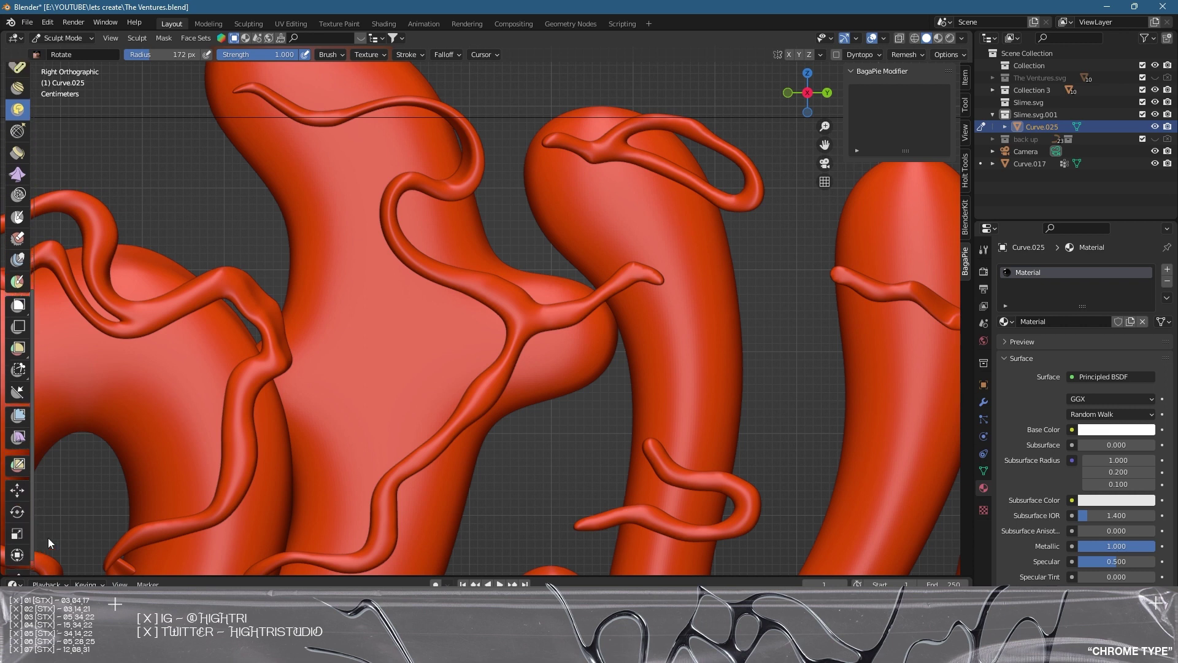
- Twist the strand running diagonally down the t's stem with the Rotate brush
drag(457, 435, 452, 411)
scroll(347, 339, down, 3)
scroll(485, 307, down, 2)
shift+middle_drag(408, 342, 466, 361)
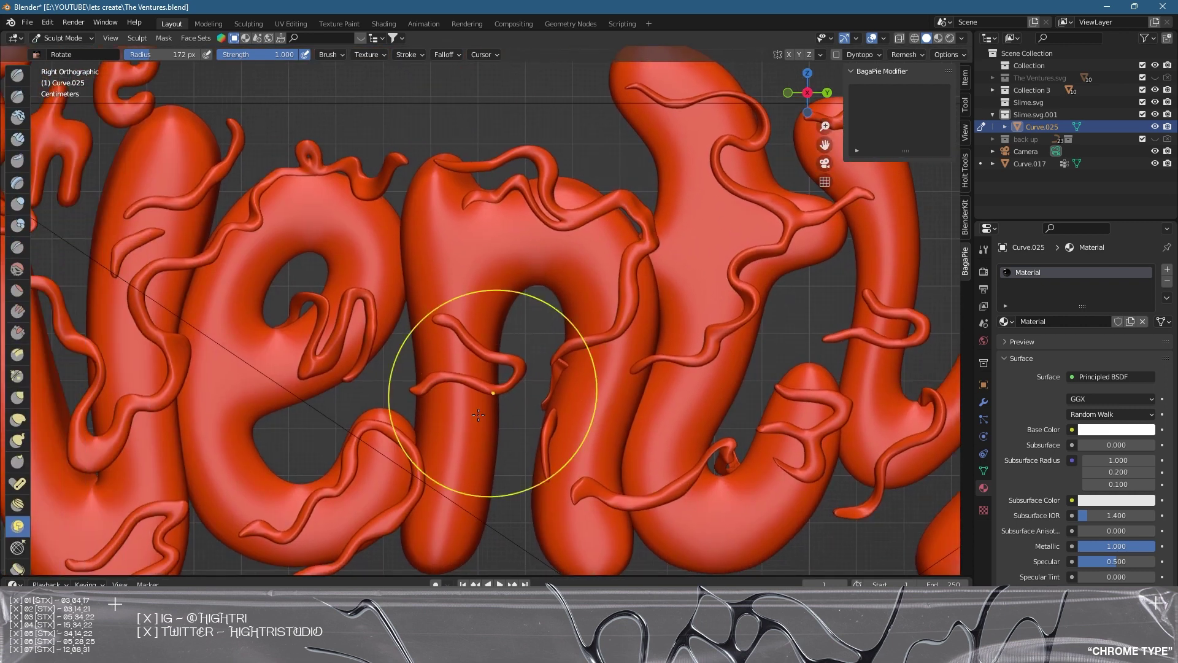
scroll(467, 368, down, 2)
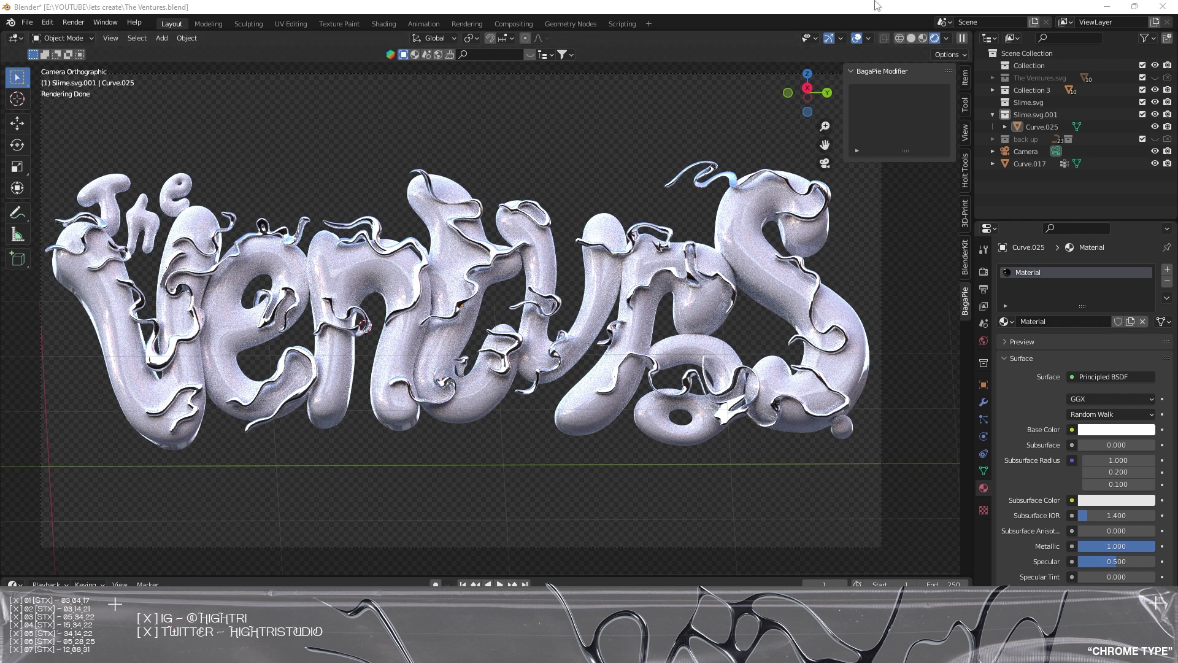
- Examine the rendered lettering through the camera with the gizmos and overlays hidden, and restore both
click(829, 39)
click(854, 39)
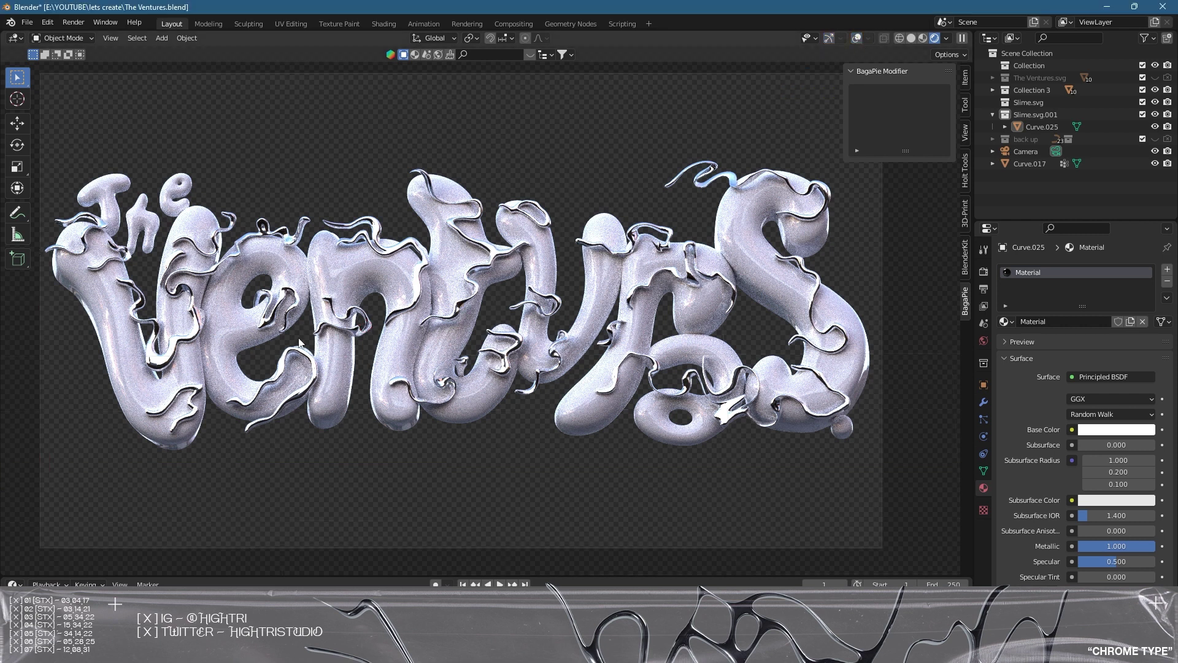
scroll(481, 298, down, 1)
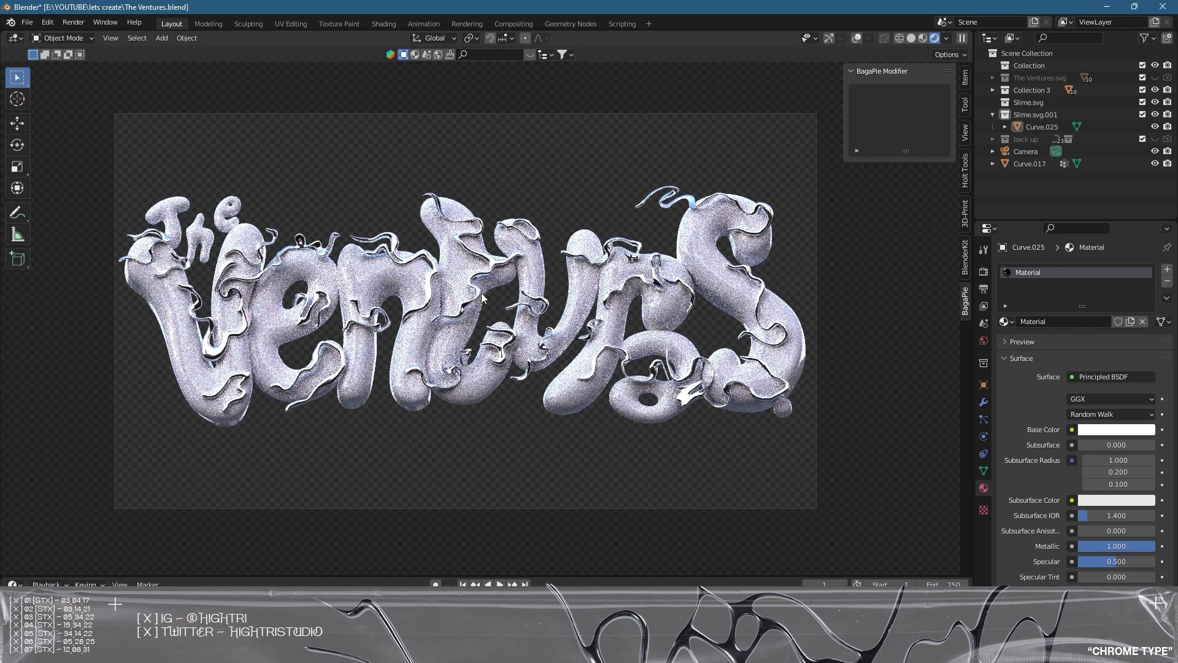
scroll(481, 298, up, 1)
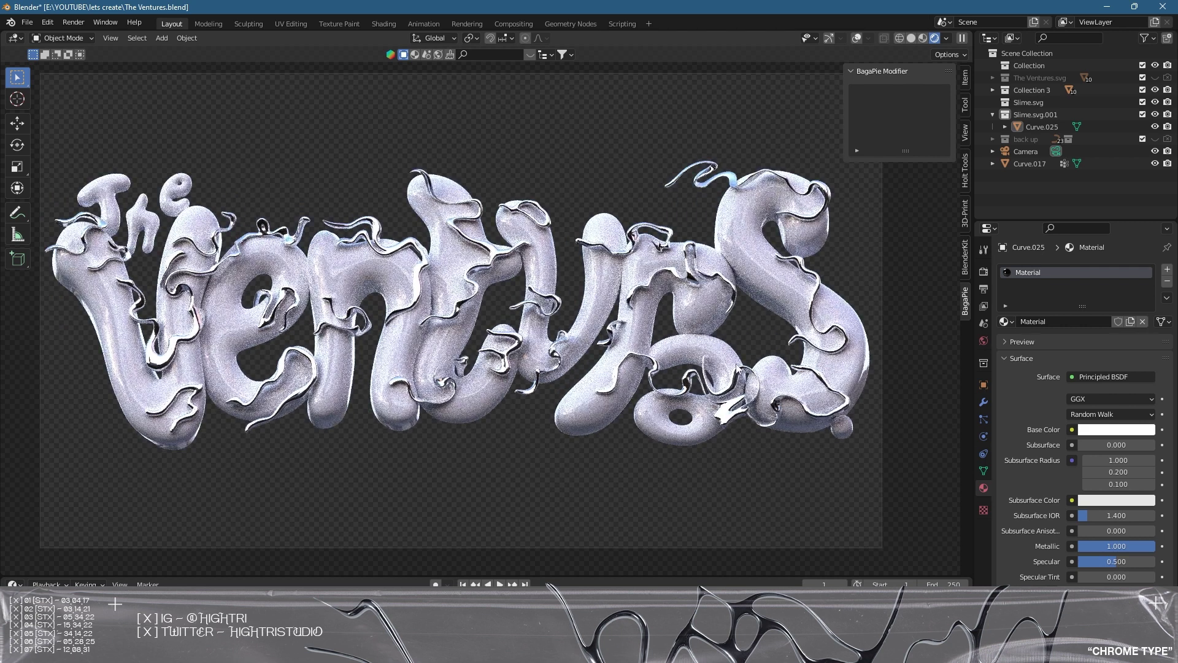
click(735, 384)
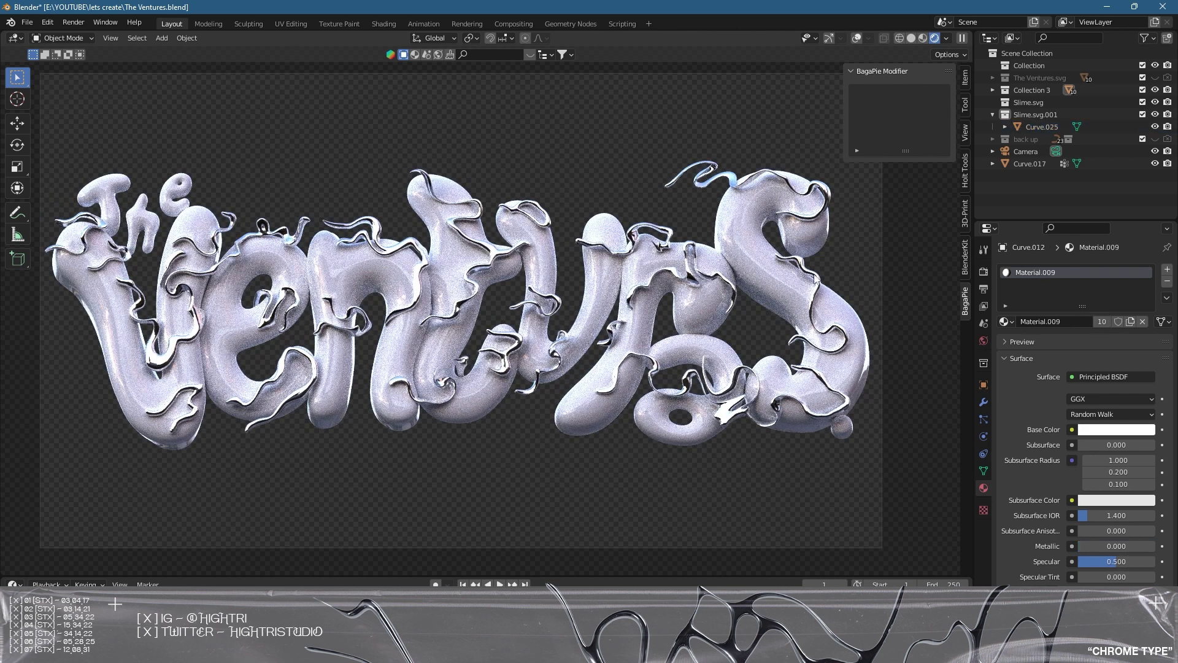
click(830, 39)
click(856, 38)
- Inspect the slime strands' material and the world's environment texture settings, and clear the selection
click(803, 215)
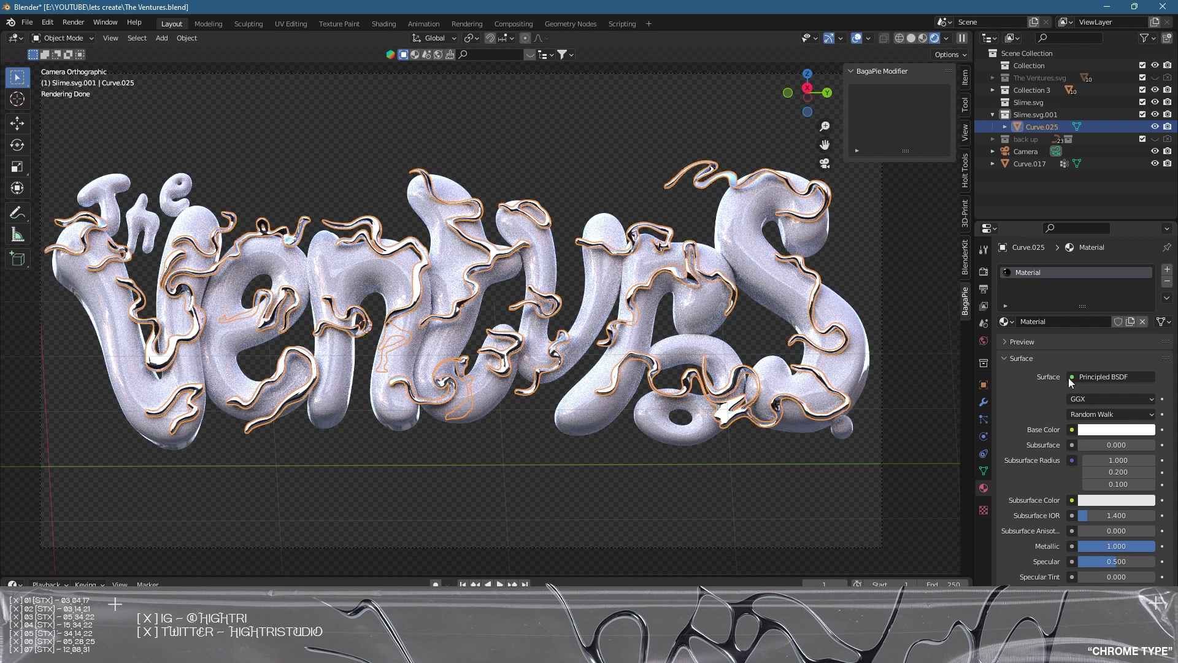
click(984, 342)
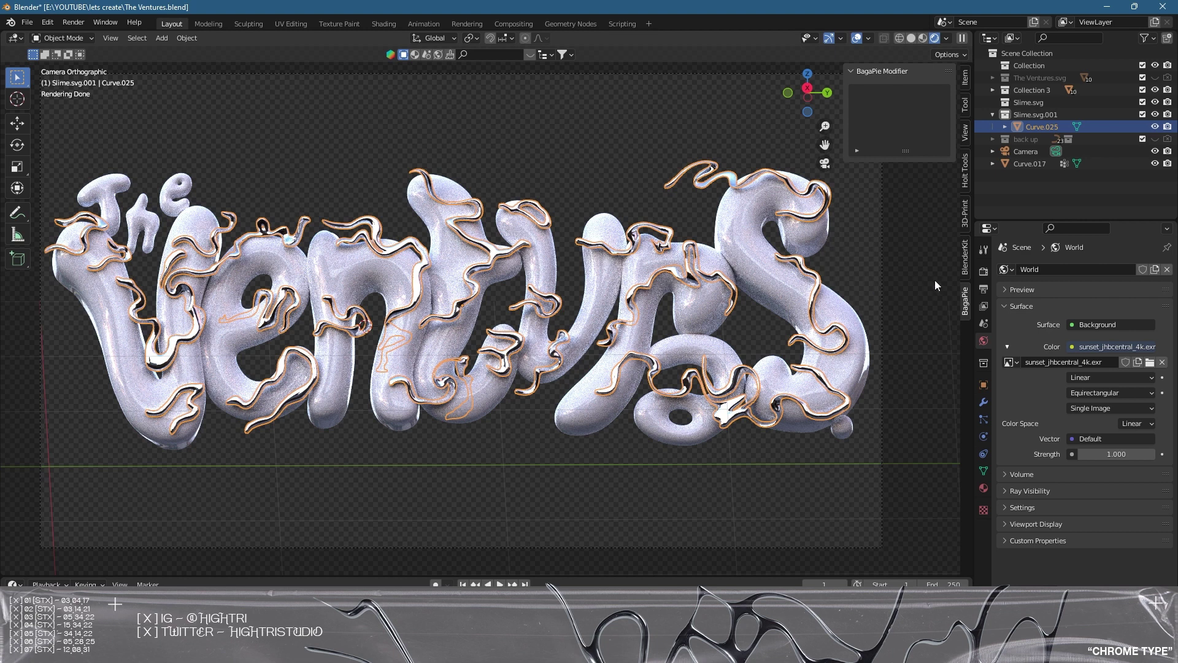
click(818, 433)
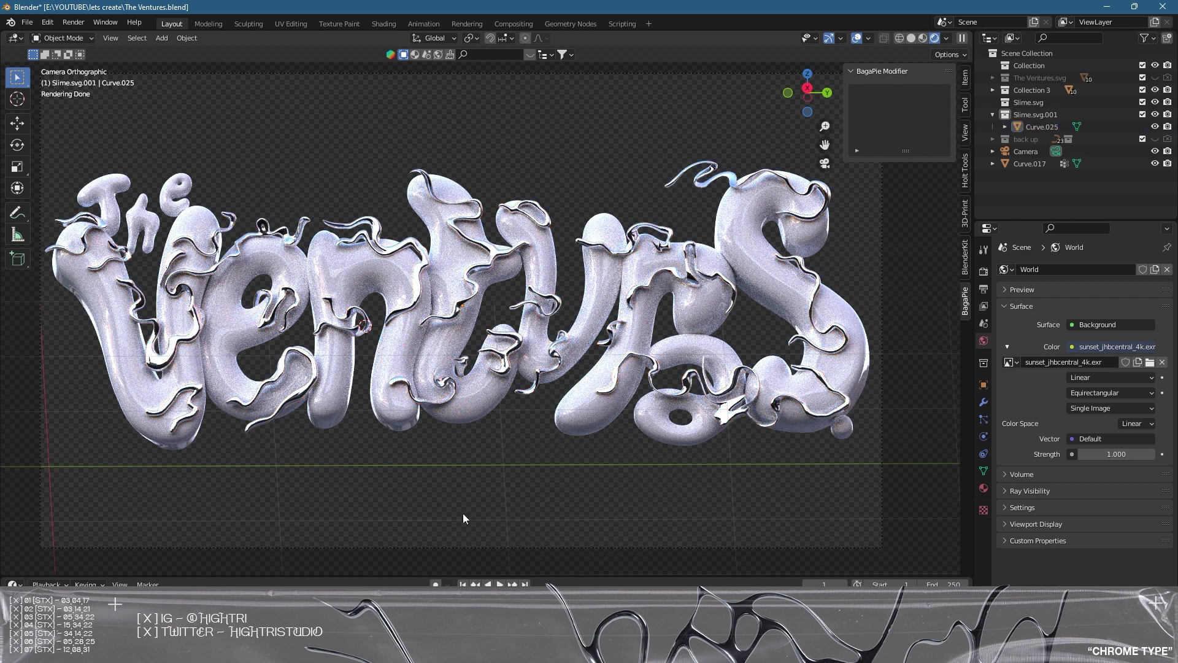